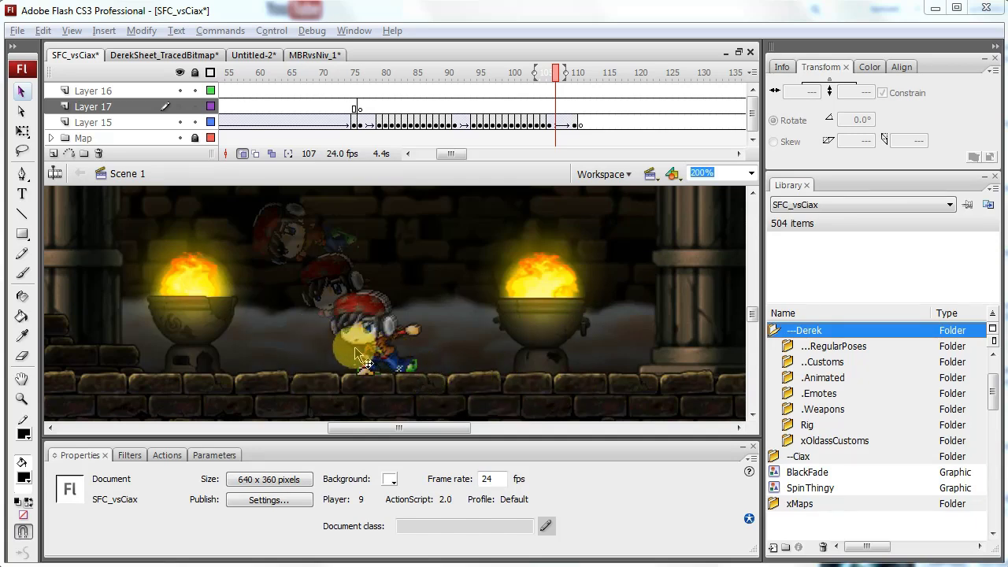
# Step: Nudge the crouching character slightly to the right in the frame 110 keyframe of Layer 15
pyautogui.click(555, 108)
pyautogui.click(555, 124)
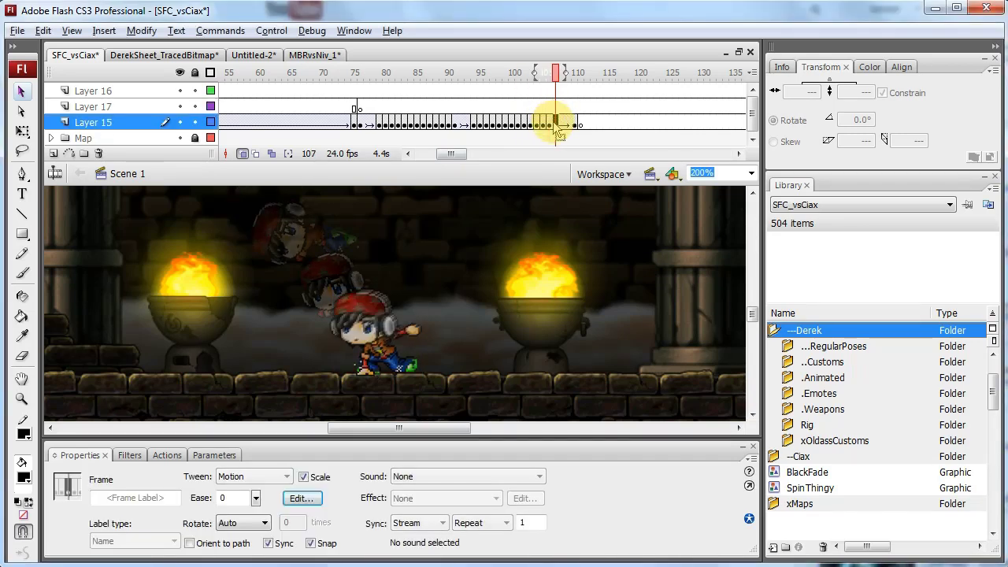
pyautogui.click(574, 124)
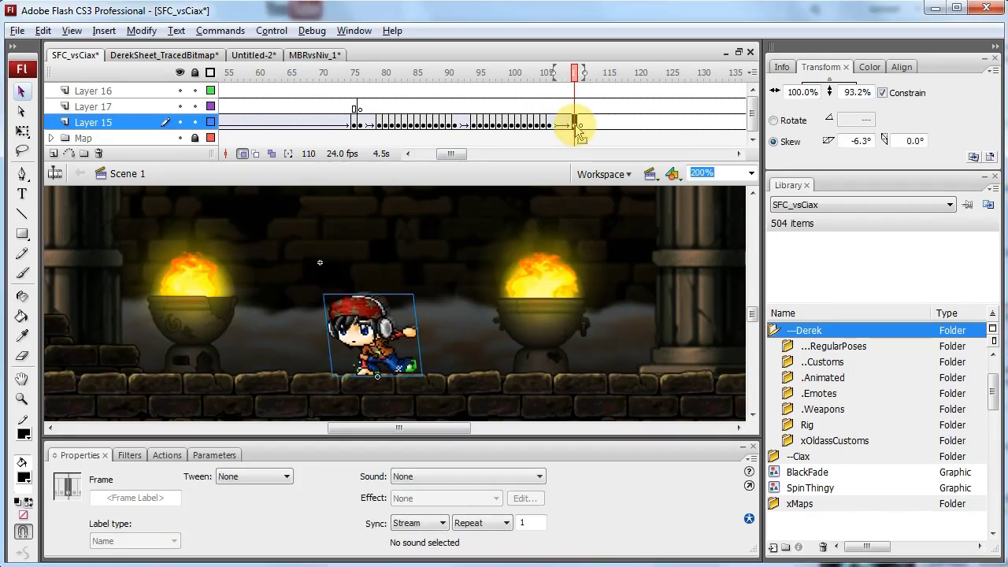
pyautogui.press('Right')
pyautogui.press('Right')
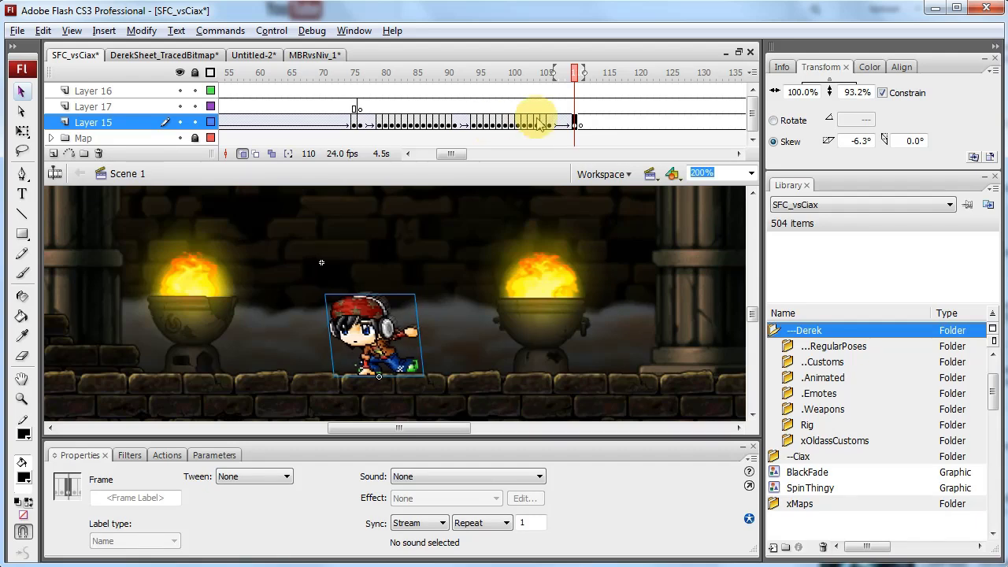
pyautogui.press('Right')
pyautogui.press('Right')
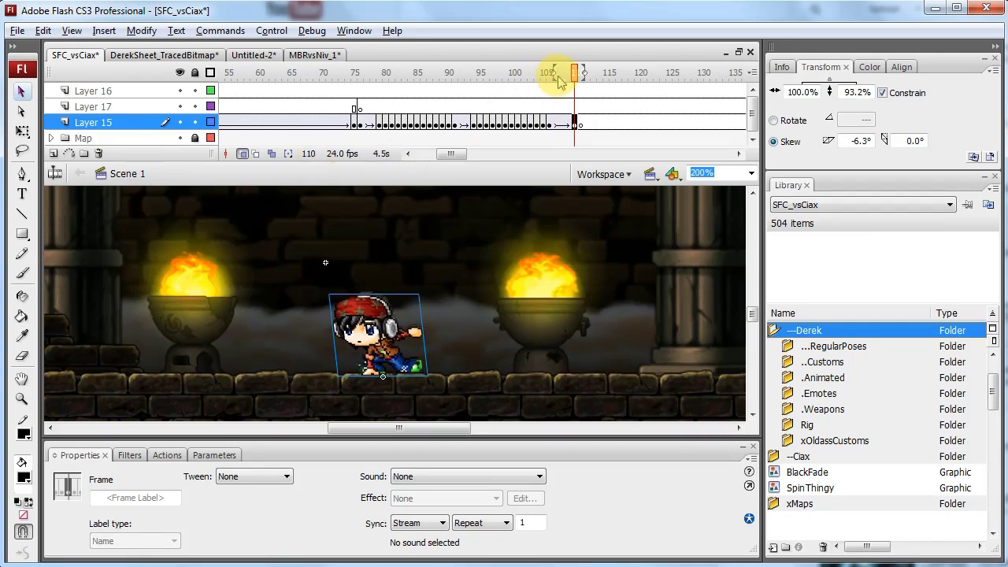
# Step: Check the landing pose at frame 106, and shift the frame 110 pose of Layer 15 further right to lengthen the slide
pyautogui.moveTo(577, 75); pyautogui.dragTo(554, 95)
pyautogui.click(551, 120)
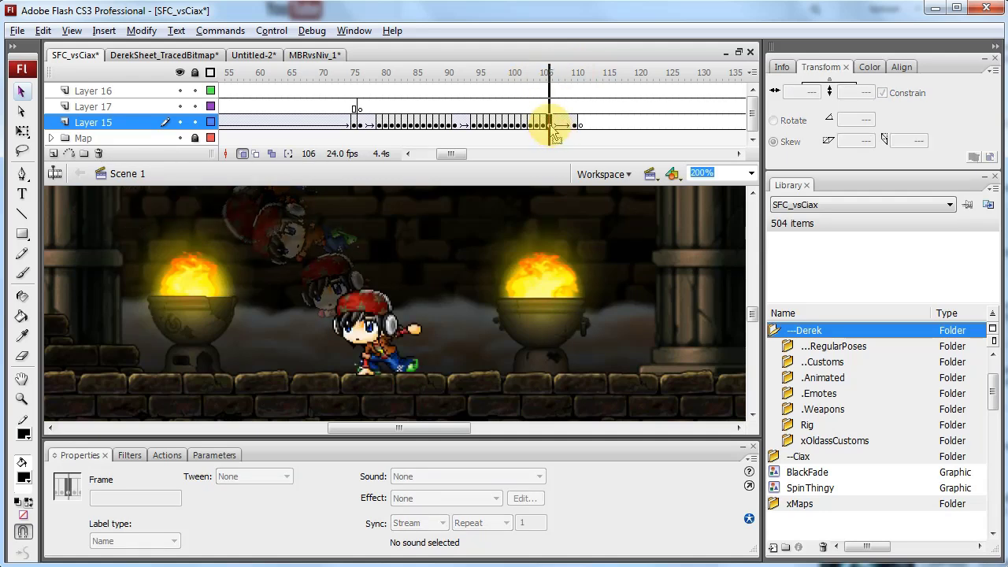
pyautogui.click(342, 321)
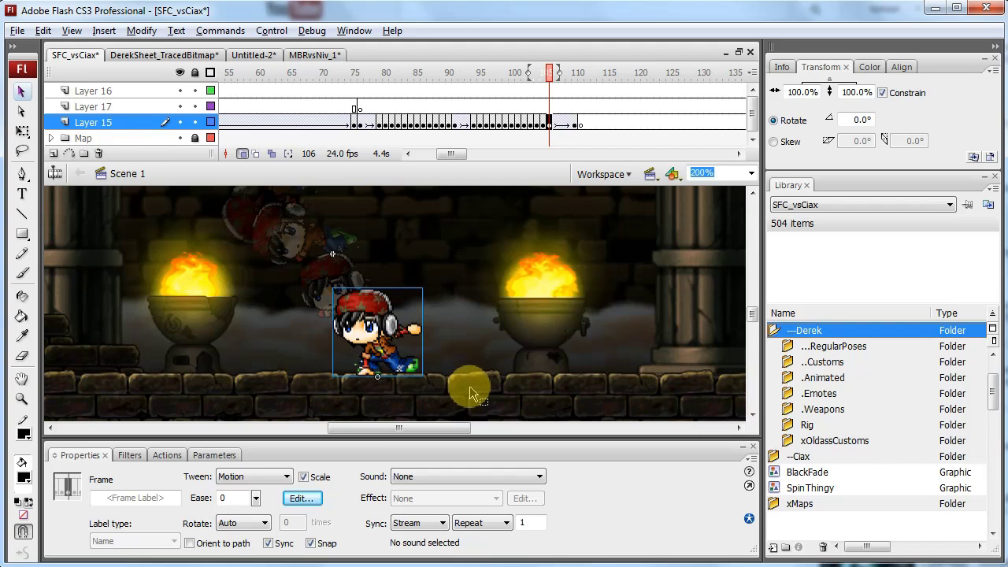
pyautogui.click(574, 124)
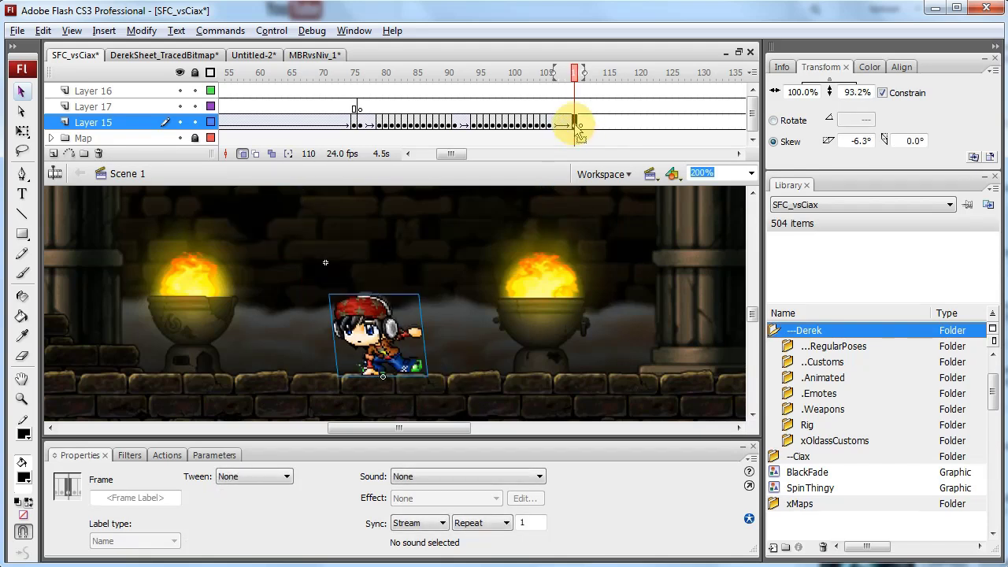
pyautogui.press('Right')
pyautogui.press('Right')
pyautogui.press('Right')
pyautogui.press('Right')
pyautogui.press('Right')
pyautogui.press('Right')
pyautogui.press('Right')
pyautogui.press('Right')
pyautogui.press('Right')
pyautogui.press('Right')
pyautogui.press('Right')
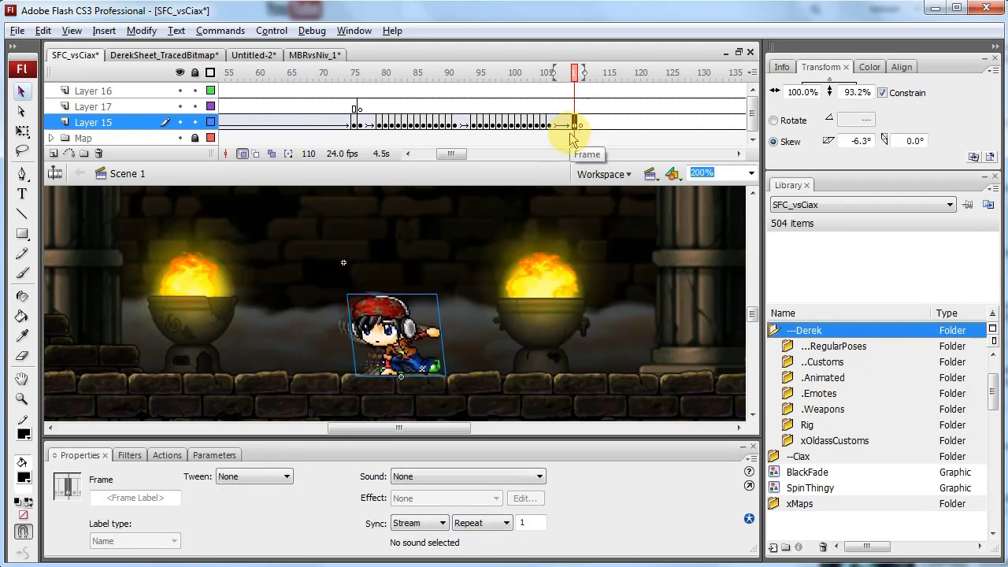
# Step: Set the ease of the slide's motion tween on Layer 15 to 100 out and play the animation
pyautogui.moveTo(511, 123); pyautogui.dragTo(562, 129)
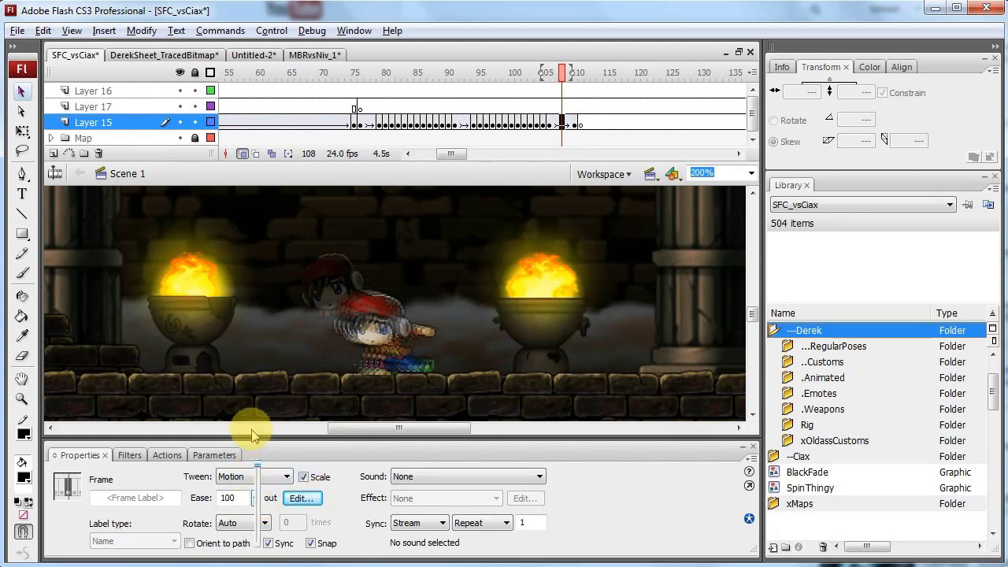
pyautogui.moveTo(514, 123)
pyautogui.mouseDown()
pyautogui.moveTo(587, 124)
pyautogui.moveTo(530, 120)
pyautogui.moveTo(570, 133)
pyautogui.moveTo(530, 137)
pyautogui.moveTo(567, 131)
pyautogui.moveTo(536, 129)
pyautogui.moveTo(574, 137)
pyautogui.moveTo(520, 135)
pyautogui.moveTo(540, 140)
pyautogui.moveTo(499, 119)
pyautogui.mouseUp()
pyautogui.press('Return')
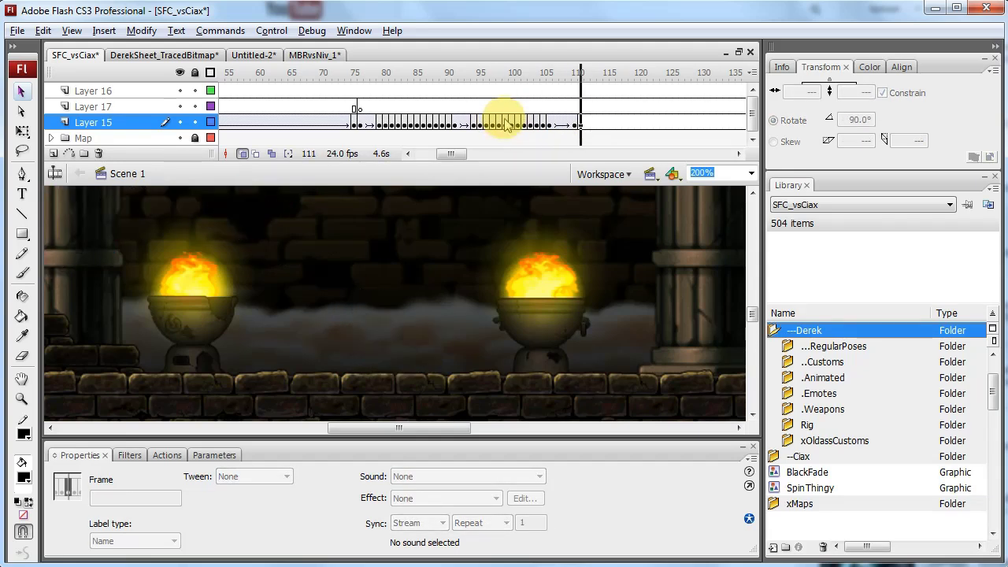
# Step: Browse the Customs folder of the character's library and place the TurnAround pose on the stage at frame 111 of Layer 15
pyautogui.click(580, 125)
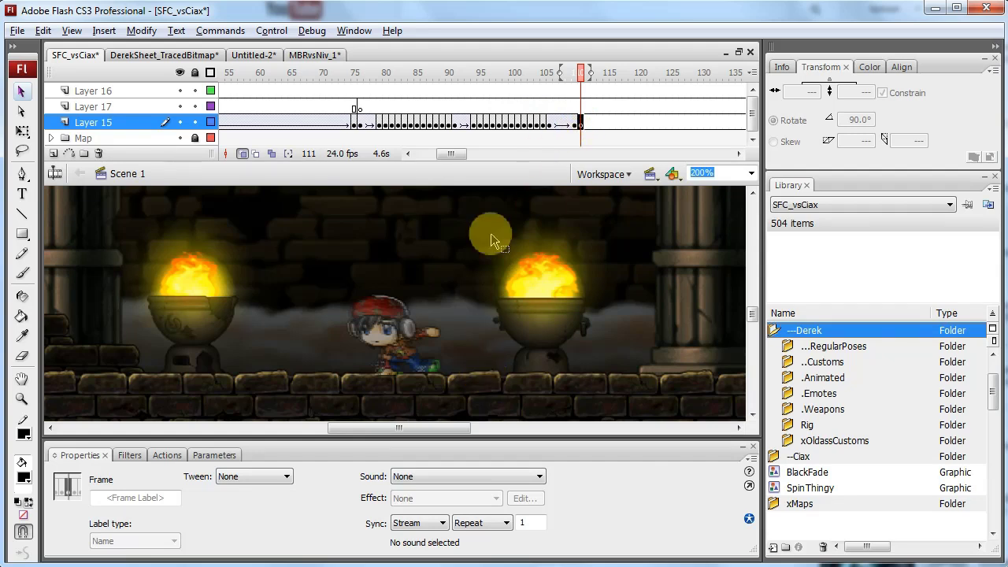
pyautogui.doubleClick(791, 365)
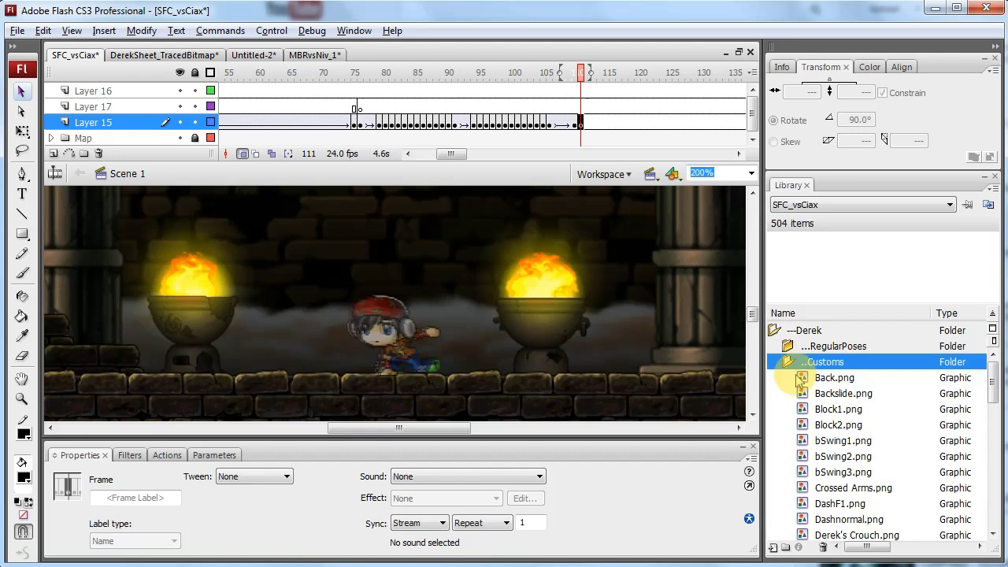
pyautogui.press('Down')
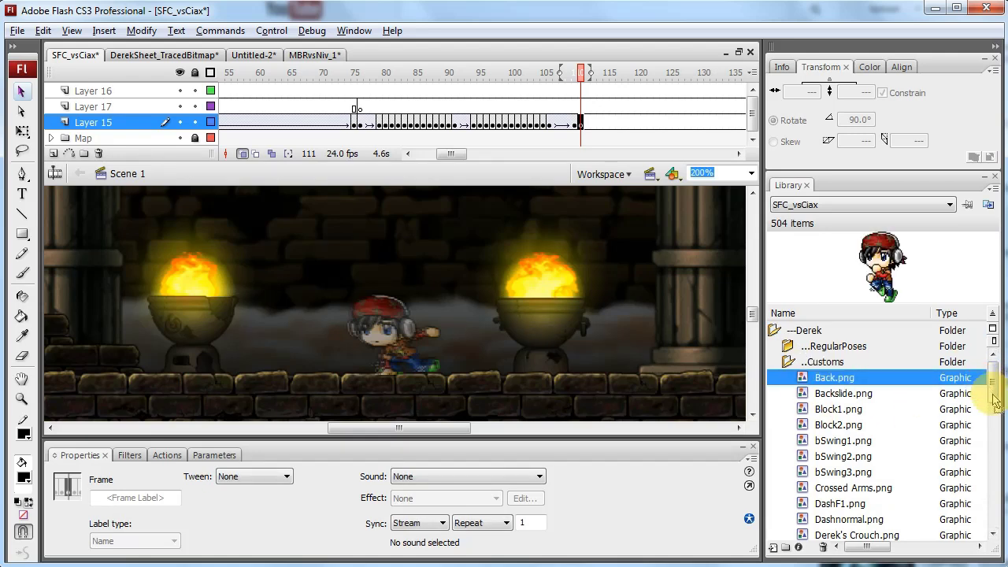
pyautogui.scroll(-2, 991, 390)
pyautogui.click(941, 394)
pyautogui.press('Down')
pyautogui.press('Down')
pyautogui.press('Down')
pyautogui.press('Down')
pyautogui.press('Down')
pyautogui.press('Down')
pyautogui.press('Down')
pyautogui.press('Down')
pyautogui.press('Down')
pyautogui.press('Down')
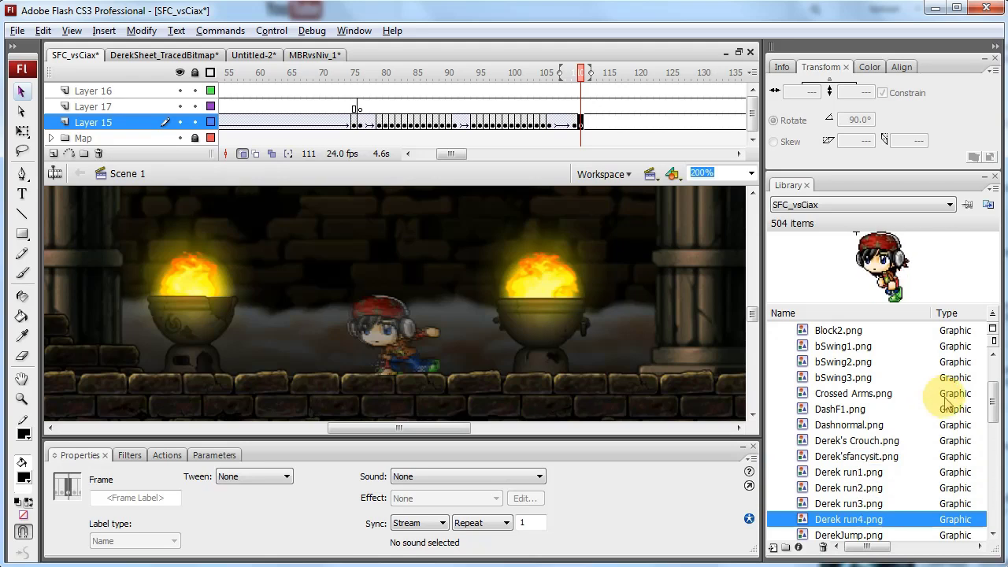
pyautogui.press('Down')
pyautogui.press('Down')
pyautogui.press('Down')
pyautogui.press('Down')
pyautogui.press('Down')
pyautogui.press('Down')
pyautogui.press('Down')
pyautogui.press('Down')
pyautogui.press('Down')
pyautogui.press('Down')
pyautogui.press('Down')
pyautogui.press('Down')
pyautogui.press('Down')
pyautogui.press('Down')
pyautogui.press('Down')
pyautogui.press('Down')
pyautogui.press('Down')
pyautogui.press('Down')
pyautogui.press('Down')
pyautogui.press('Down')
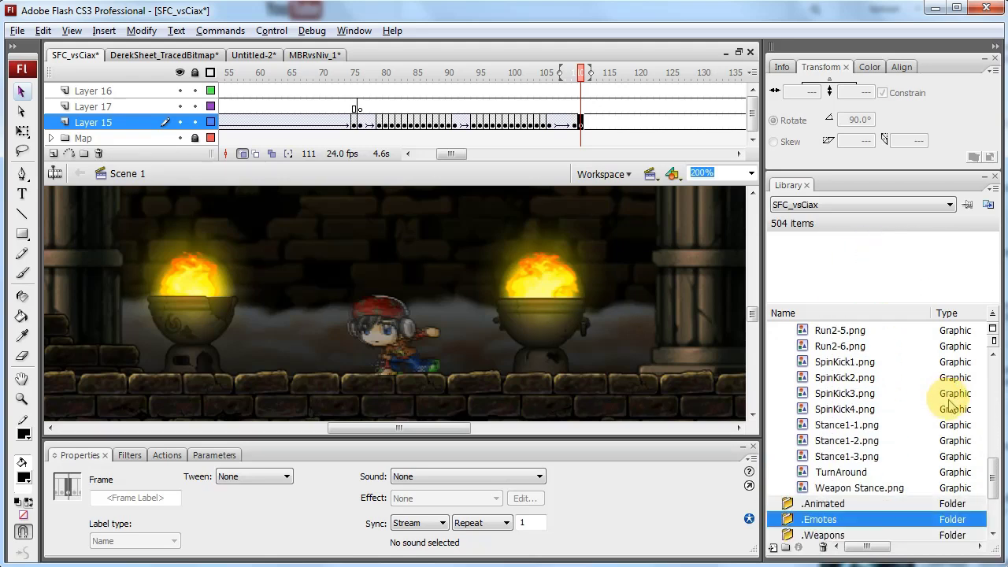
pyautogui.press('Up')
pyautogui.press('Up')
pyautogui.press('Up')
pyautogui.press('Up')
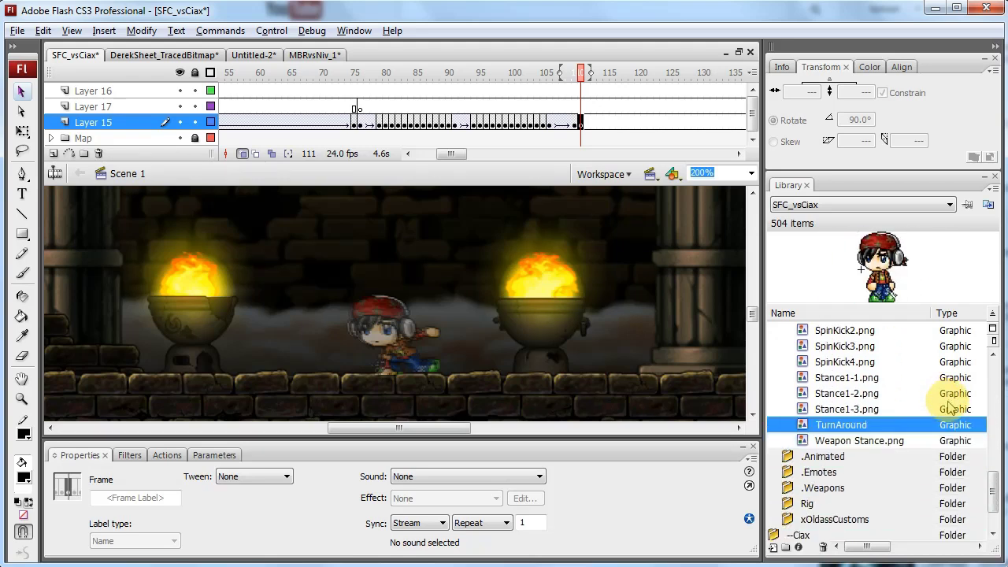
pyautogui.moveTo(894, 257); pyautogui.dragTo(413, 326)
# Step: Flip the TurnAround pose horizontally and stand it on the brick floor over the previous pose, at about X 360, Y 287
pyautogui.hotkey('alt', 'm')
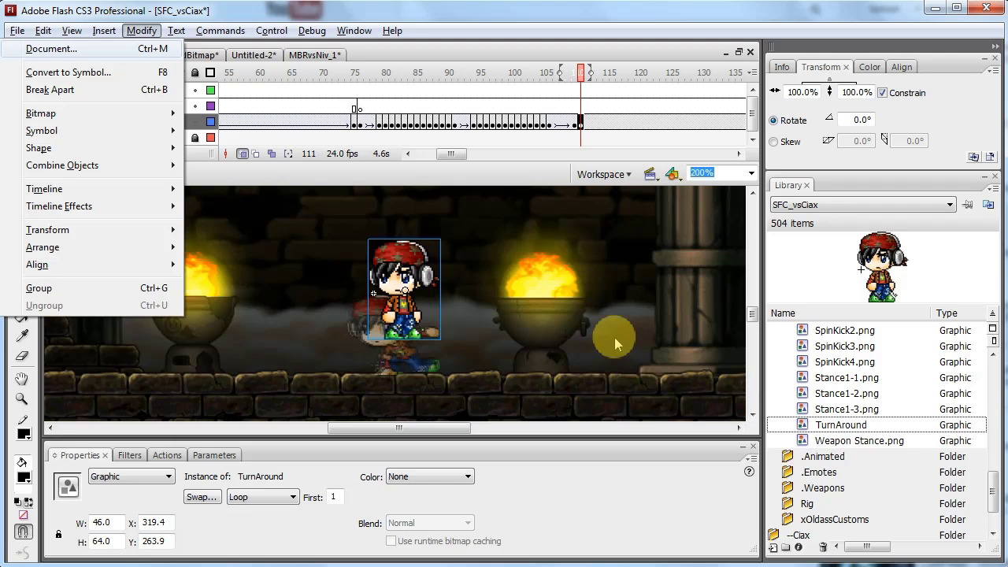
pyautogui.press('t')
pyautogui.press('h')
pyautogui.moveTo(400, 315); pyautogui.dragTo(419, 327)
pyautogui.click(22, 131)
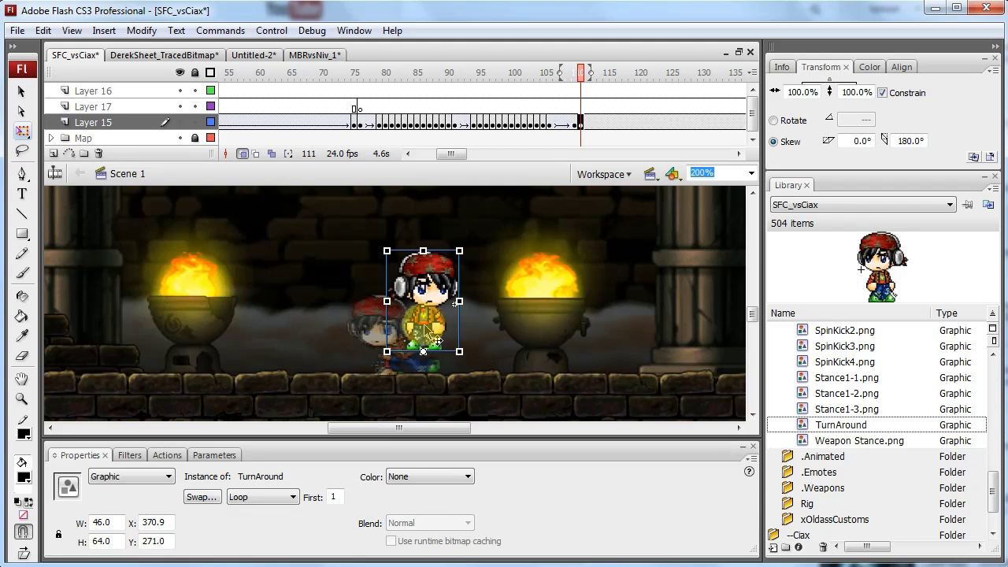
pyautogui.moveTo(435, 337); pyautogui.dragTo(421, 356)
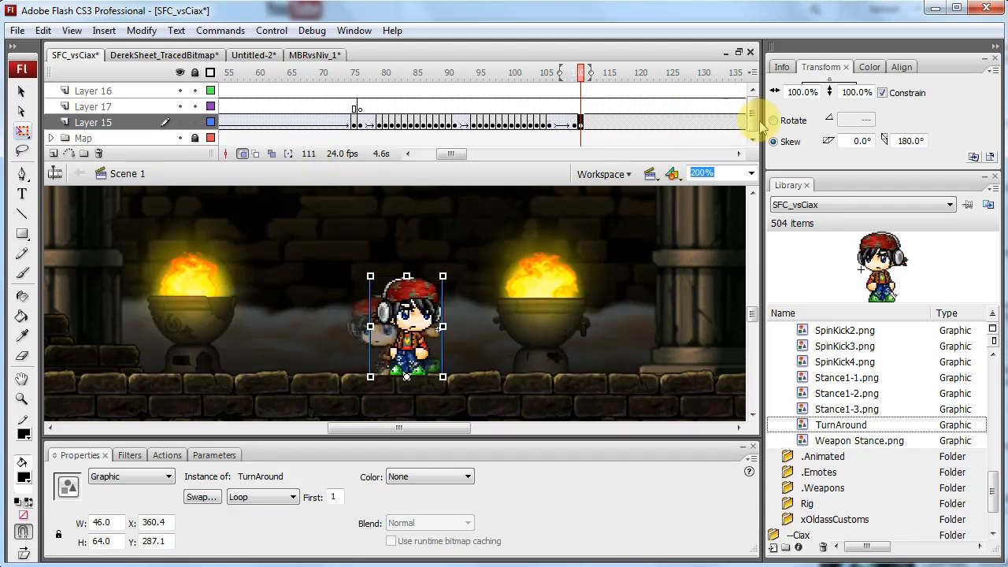
# Step: Fine-tune the TurnAround pose's horizontal position against the onion-skinned crouching pose
pyautogui.press('Right')
pyautogui.press('Right')
pyautogui.press('Right')
pyautogui.press('Right')
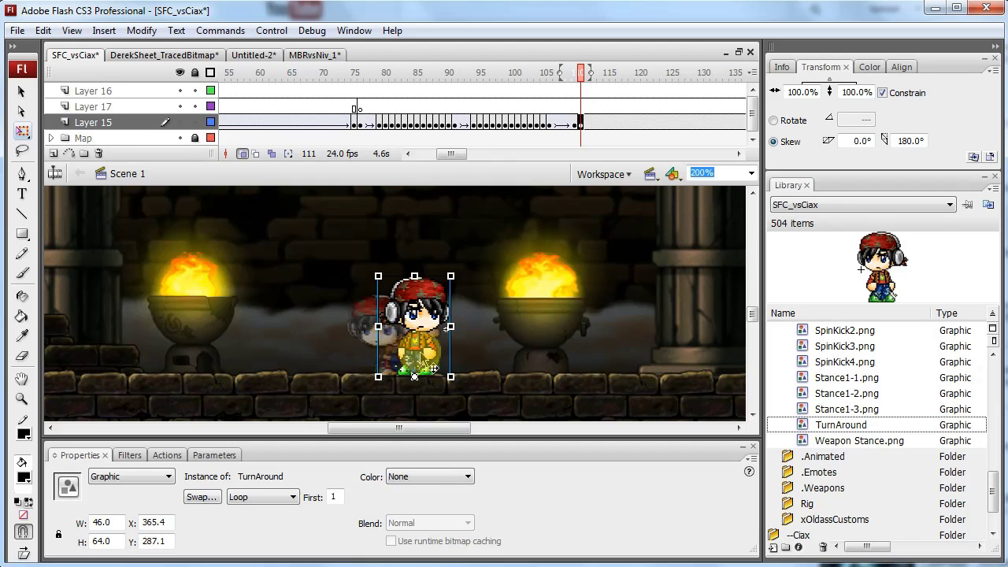
pyautogui.press('Right')
pyautogui.press('Right')
pyautogui.press('Right')
pyautogui.press('Left')
pyautogui.press('Left')
pyautogui.press('Left')
pyautogui.press('Left')
pyautogui.press('Left')
pyautogui.press('Left')
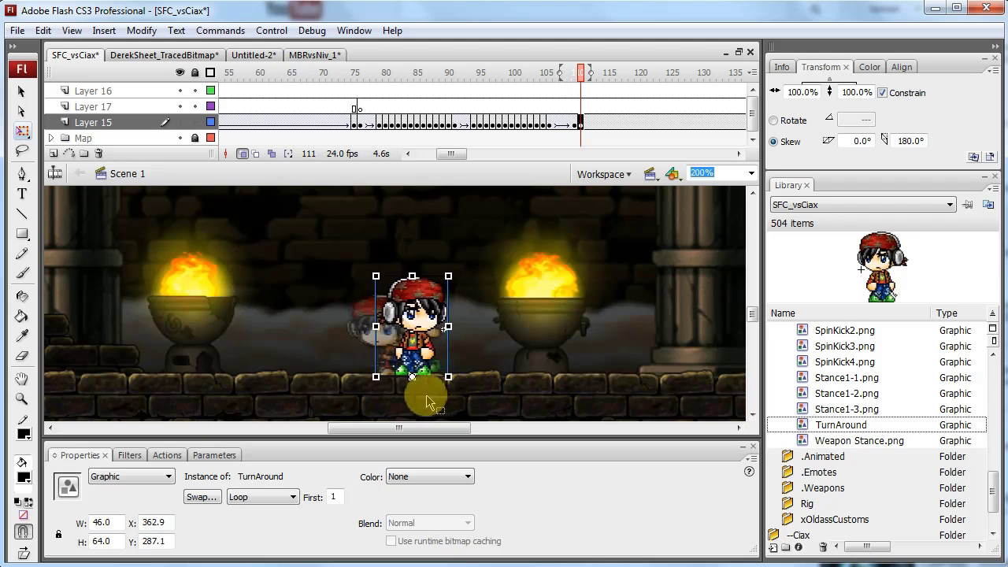
pyautogui.moveTo(446, 334); pyautogui.dragTo(454, 335)
pyautogui.press('Left')
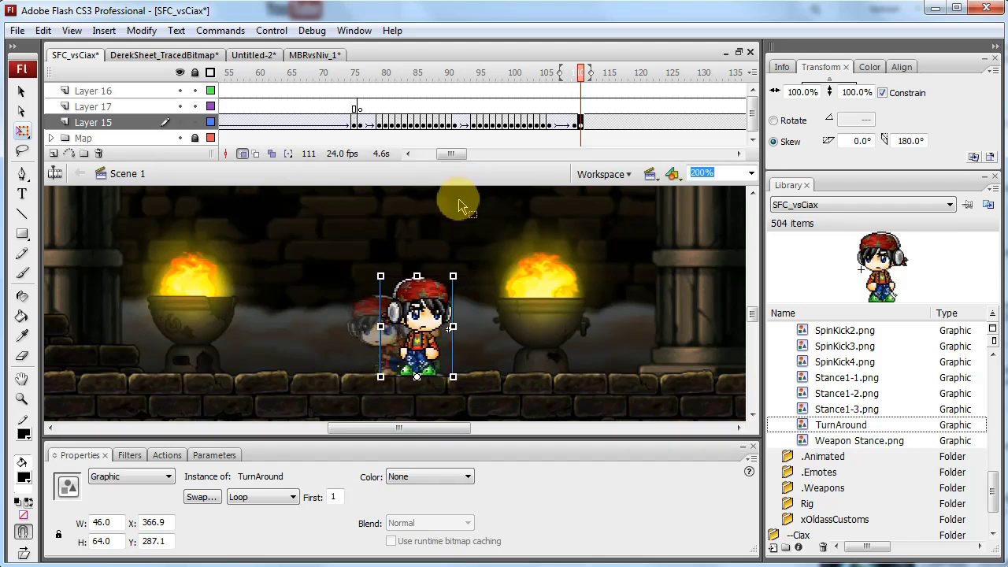
pyautogui.moveTo(393, 360); pyautogui.dragTo(397, 361)
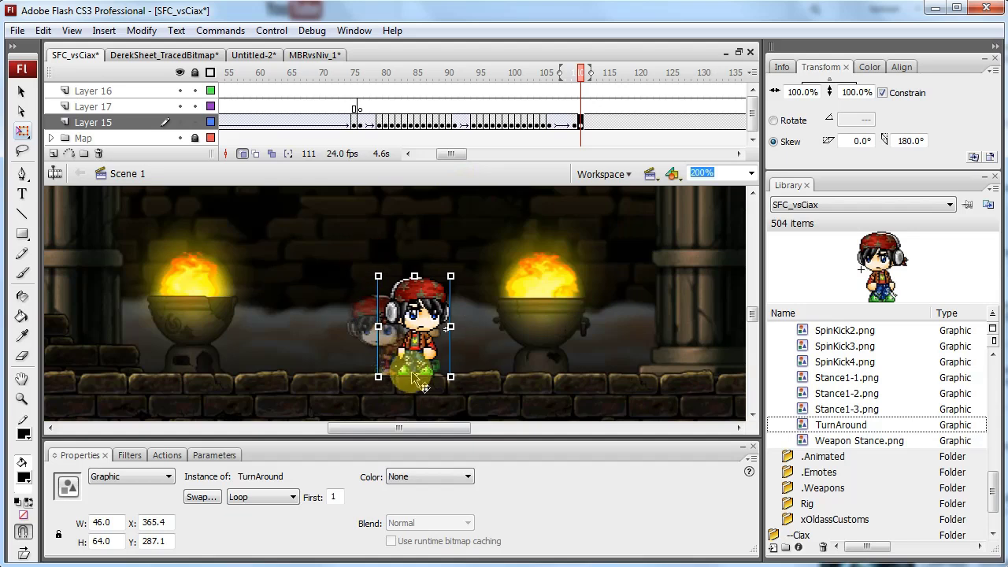
# Step: Review the landing frames, then shift the TurnAround keyframe to frame 113 and make frame 111 a blank keyframe
pyautogui.click(507, 122)
pyautogui.moveTo(460, 122); pyautogui.dragTo(587, 134)
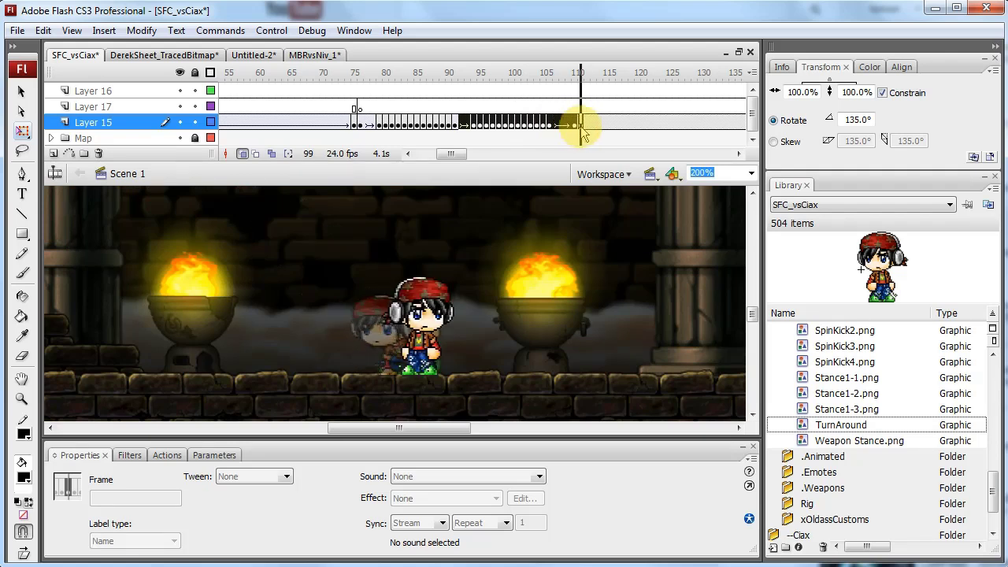
pyautogui.click(581, 126)
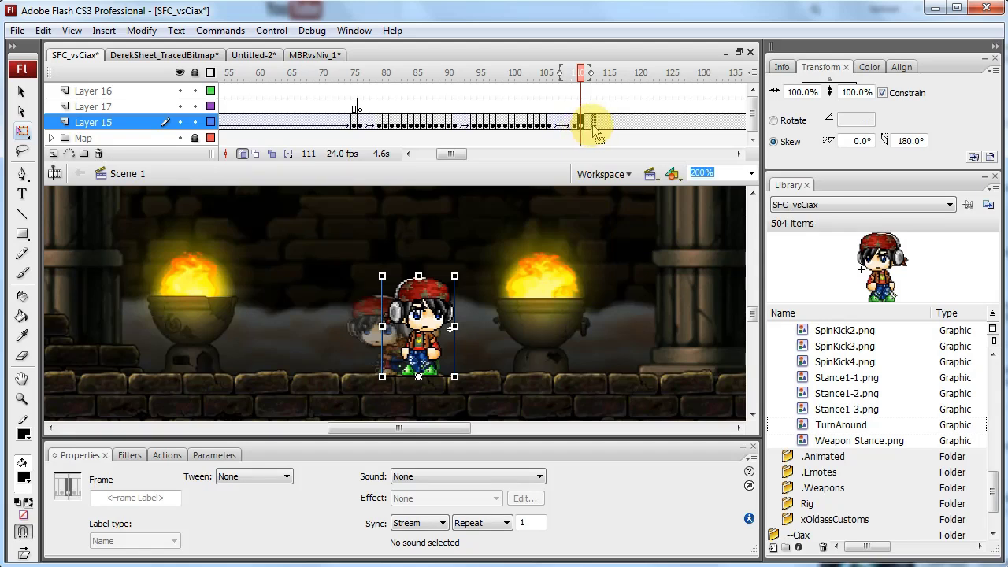
pyautogui.click(593, 128)
pyautogui.click(581, 126)
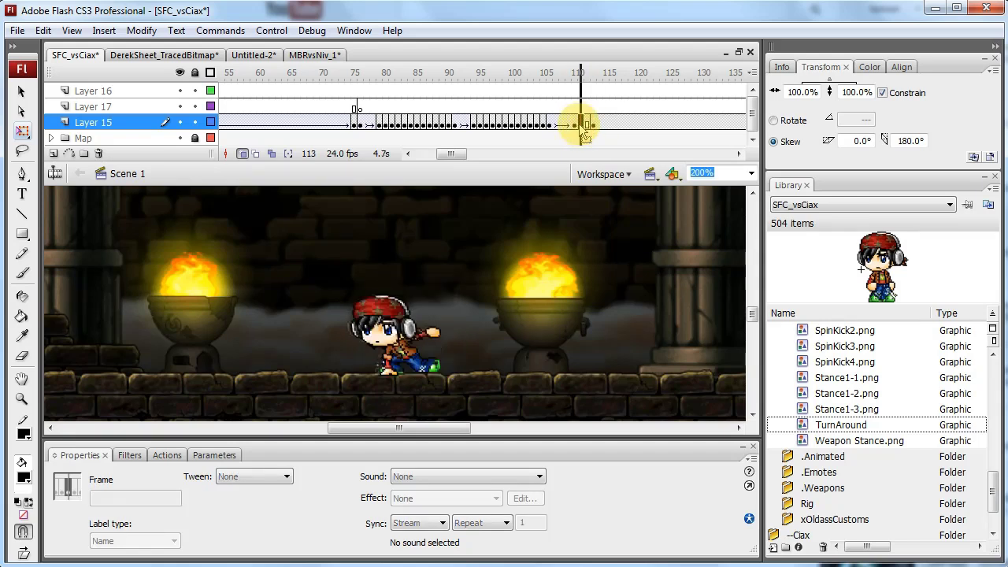
pyautogui.click(582, 126)
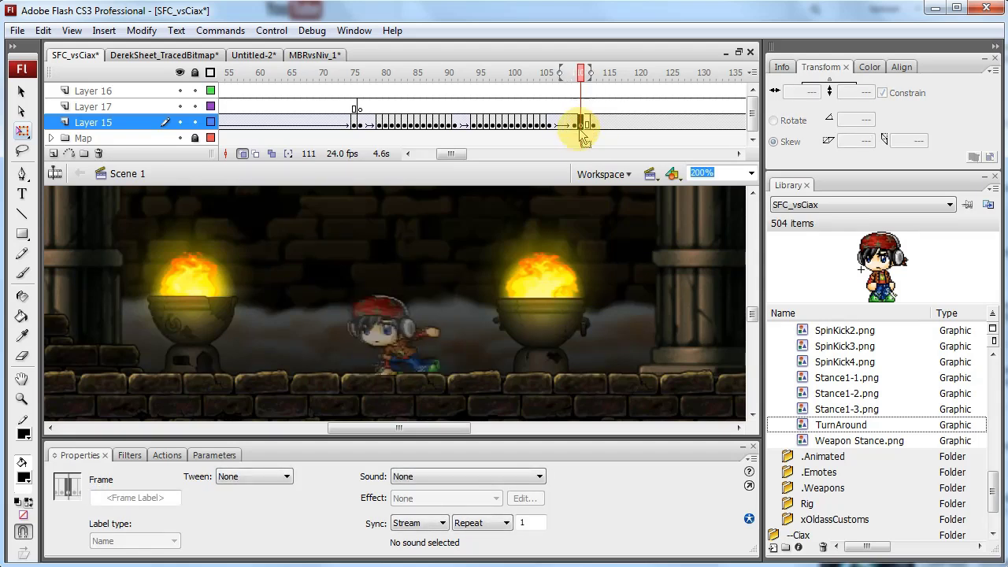
# Step: Browse the RegularPoses folder in the library for an in-between pose to use at frame 111
pyautogui.moveTo(984, 490); pyautogui.dragTo(989, 369)
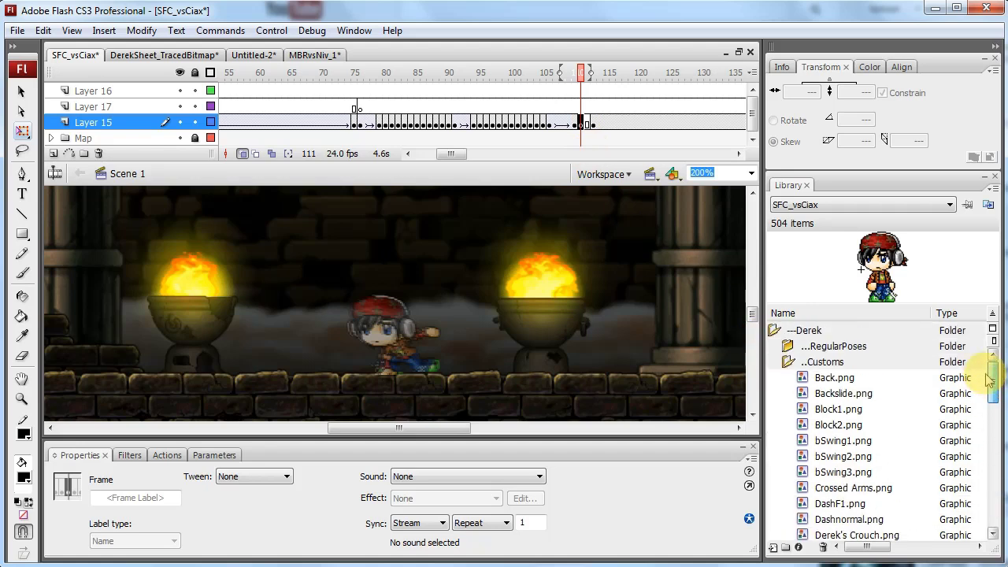
pyautogui.moveTo(792, 362); pyautogui.dragTo(794, 353)
pyautogui.doubleClick(796, 353)
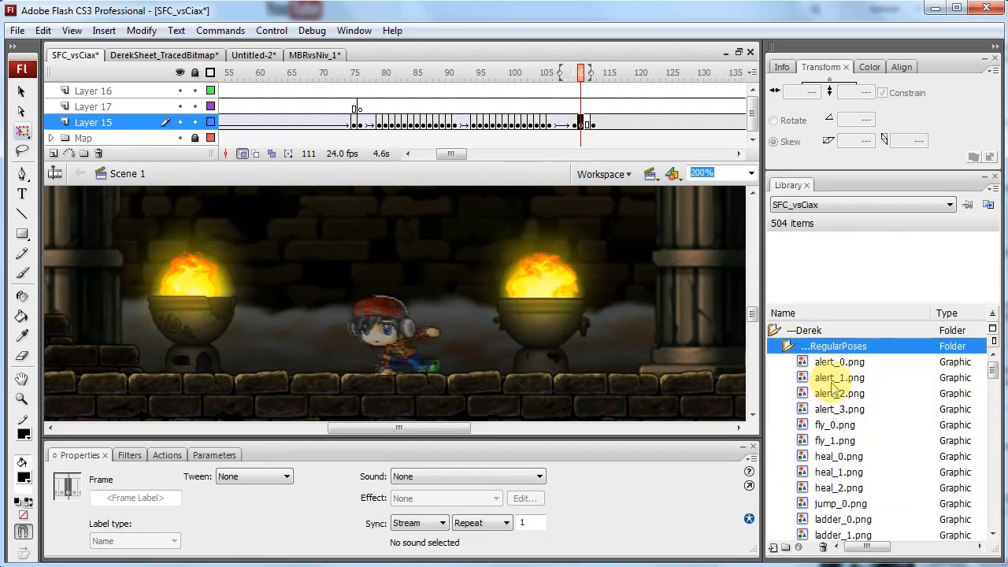
pyautogui.click(844, 405)
pyautogui.press('Down')
pyautogui.press('Down')
pyautogui.press('Down')
pyautogui.press('Down')
pyautogui.press('Down')
pyautogui.press('Down')
pyautogui.press('Down')
pyautogui.press('Down')
pyautogui.press('Up')
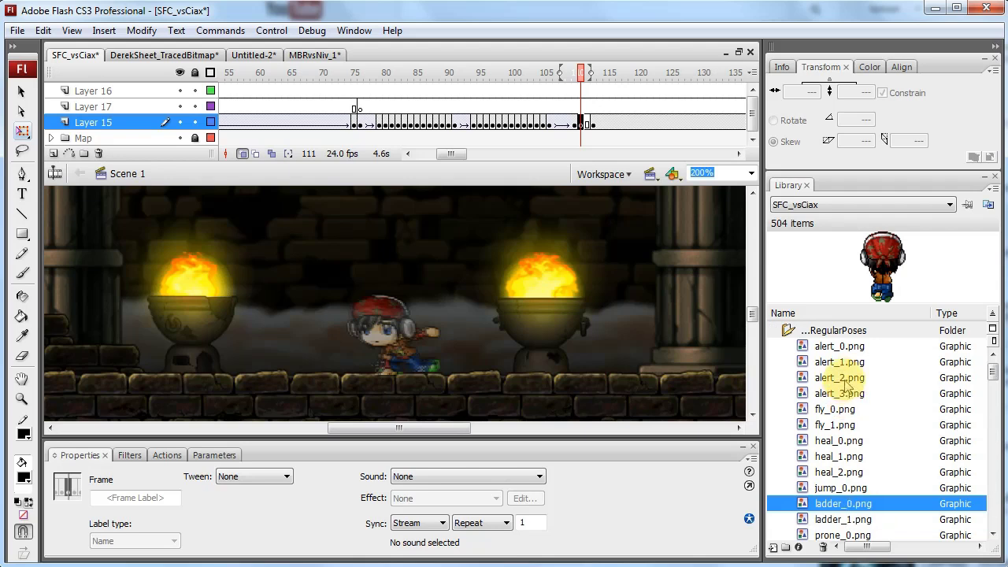
# Step: Try the swingOF_3.png pose at frame 111 of Layer 15 and compare it with the frame 110 pose
pyautogui.moveTo(866, 236); pyautogui.dragTo(439, 321)
pyautogui.press('Down')
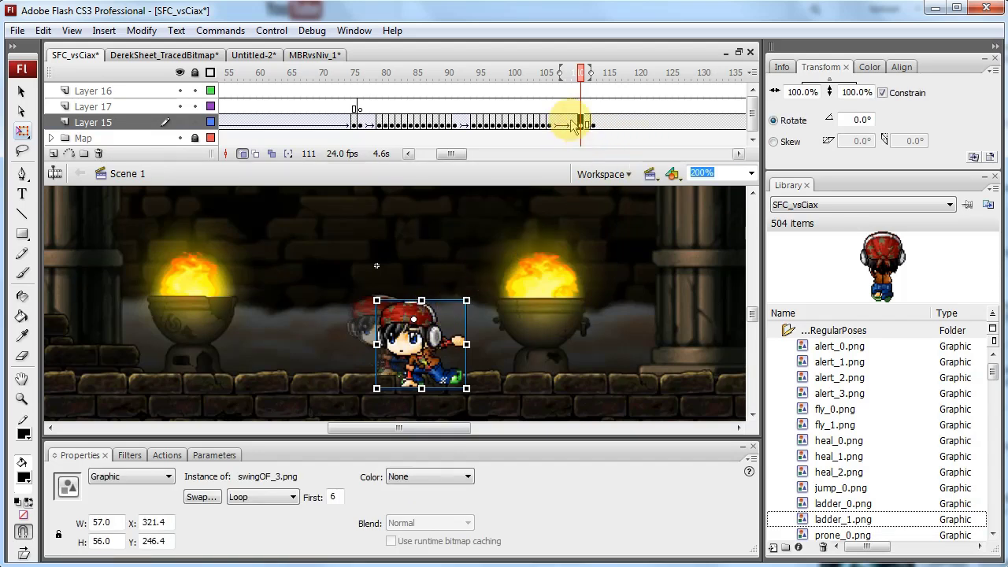
pyautogui.moveTo(546, 124); pyautogui.dragTo(574, 125)
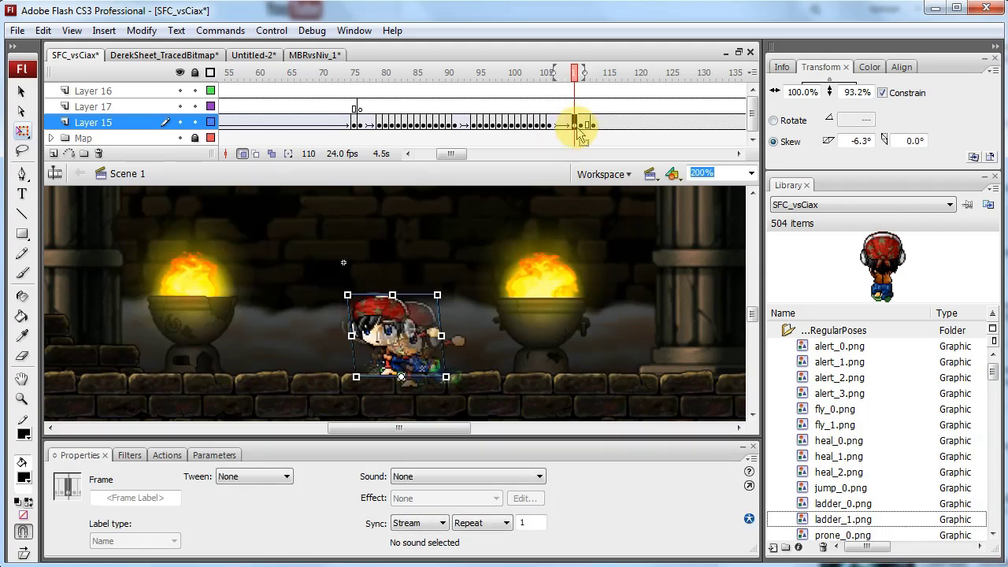
pyautogui.click(581, 125)
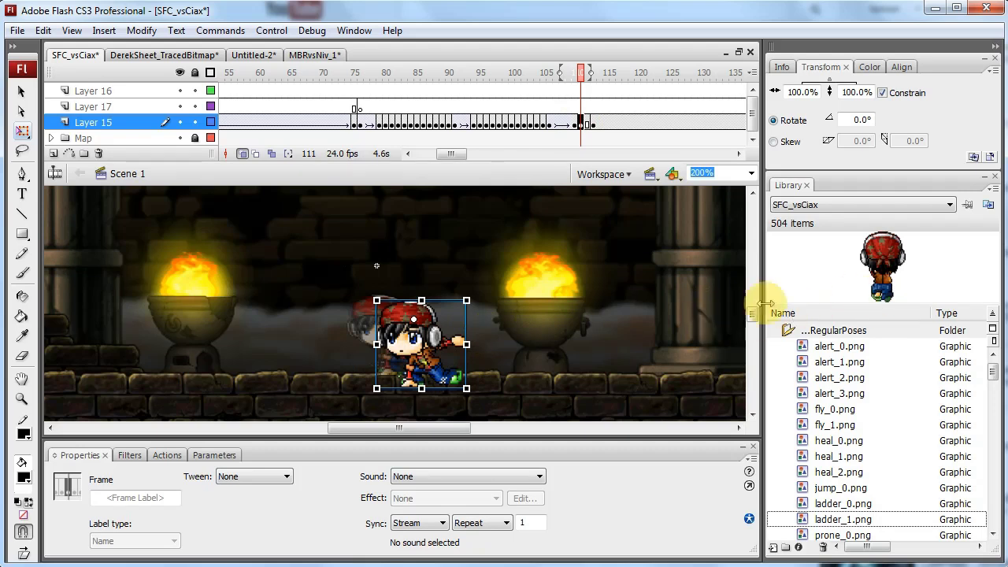
pyautogui.click(425, 371)
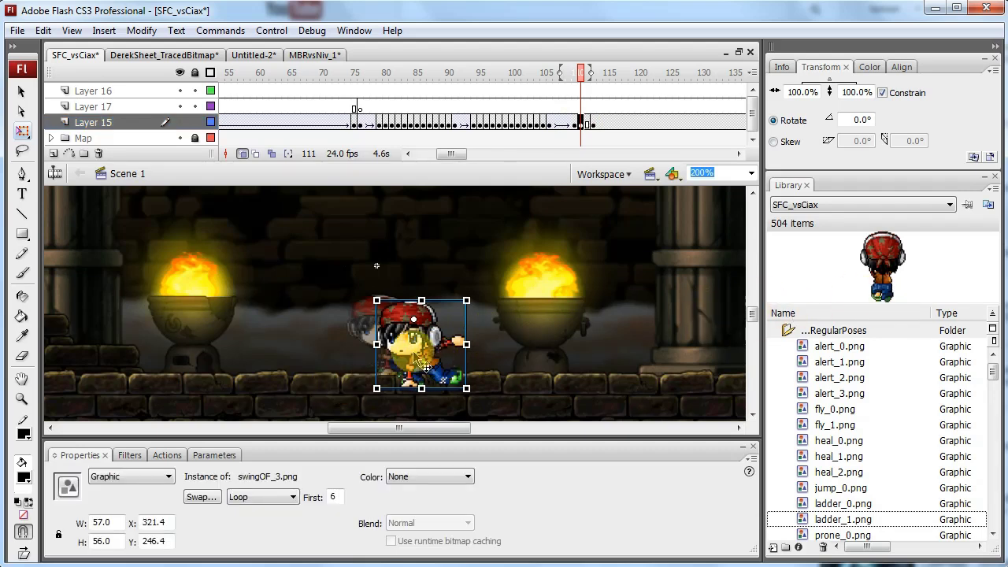
pyautogui.click(591, 107)
pyautogui.click(580, 107)
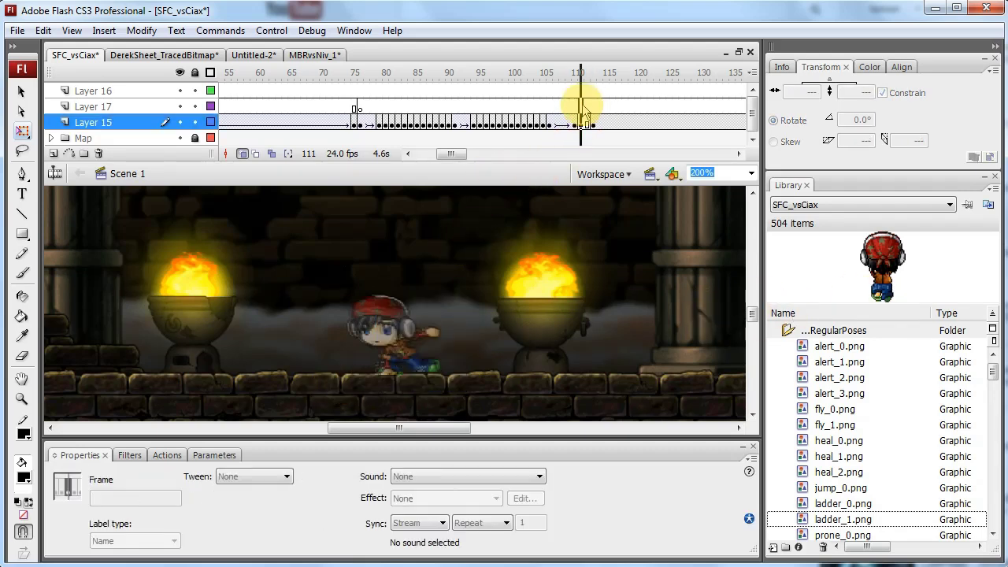
# Step: Place the ladder_1.png pose at frame 111 of Layer 17, standing on the ground beside the onion-skinned crouching pose
pyautogui.moveTo(898, 272); pyautogui.dragTo(476, 279)
pyautogui.moveTo(501, 311); pyautogui.dragTo(428, 371)
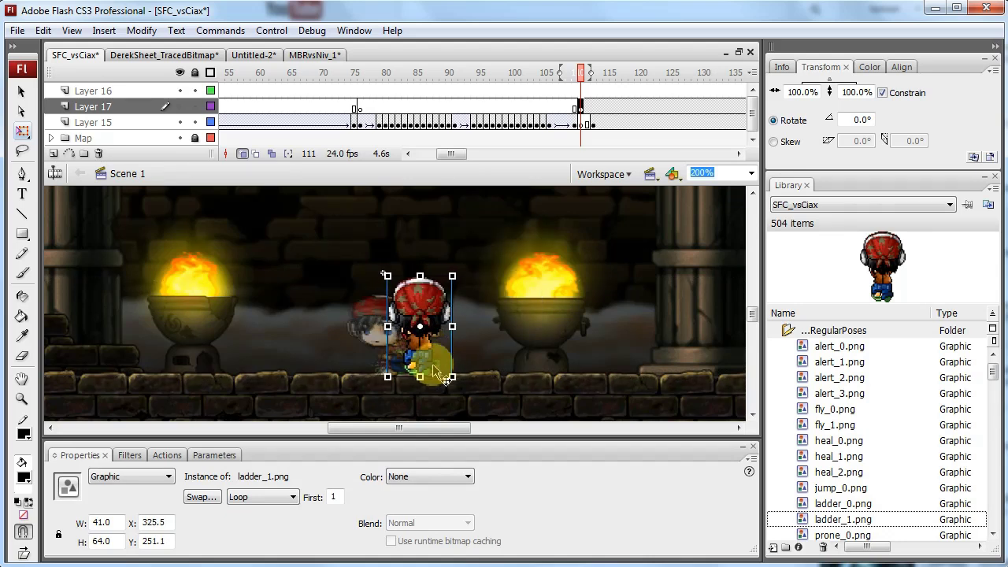
# Step: Add a keyframe at frame 112 of Layer 17 and shift the back-facing ladder_1.png pose slightly further right
pyautogui.click(584, 111)
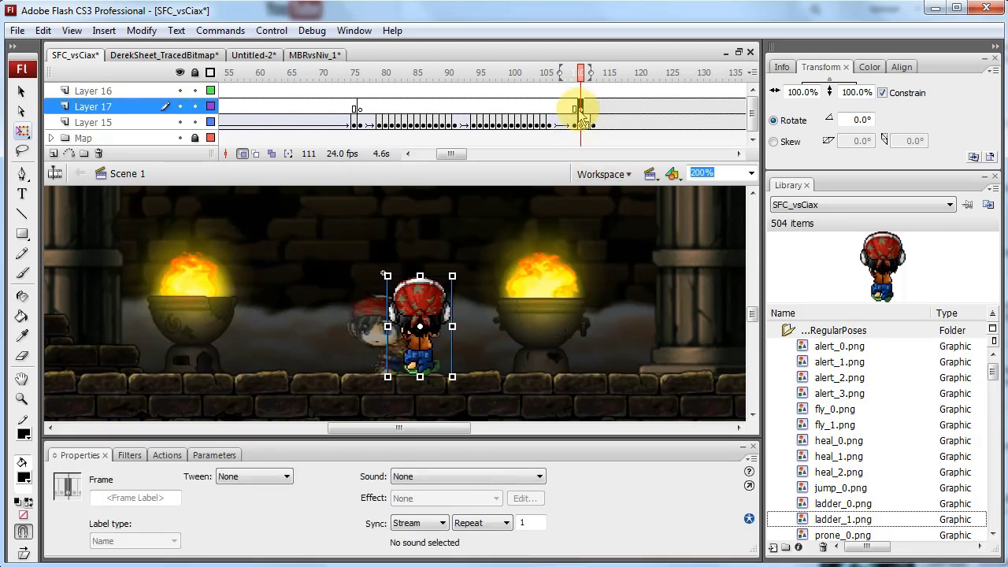
pyautogui.press('Right')
pyautogui.press('Right')
pyautogui.press('Right')
pyautogui.press('Right')
pyautogui.press('Right')
pyautogui.press('Right')
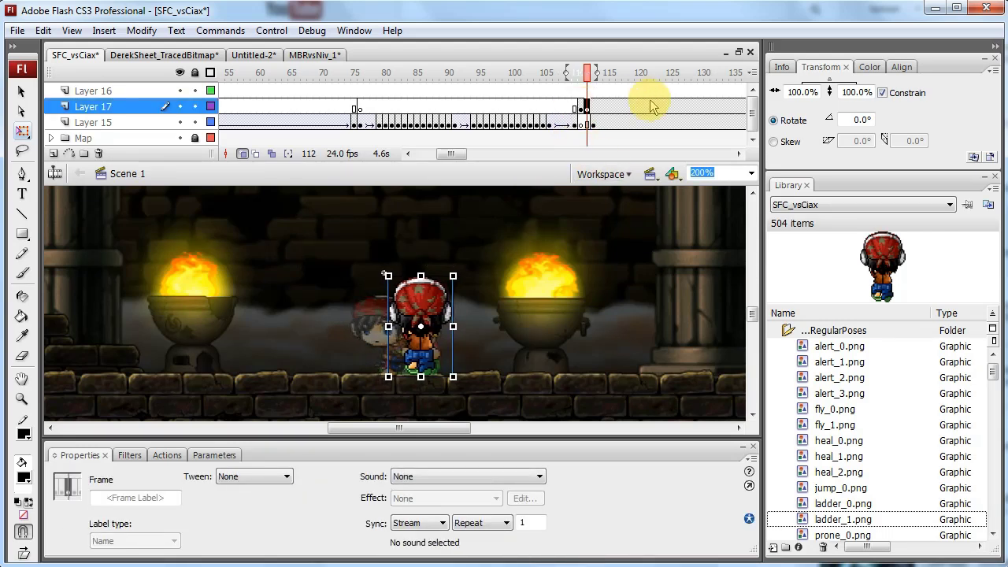
pyautogui.press('Right')
pyautogui.press('Right')
pyautogui.press('Right')
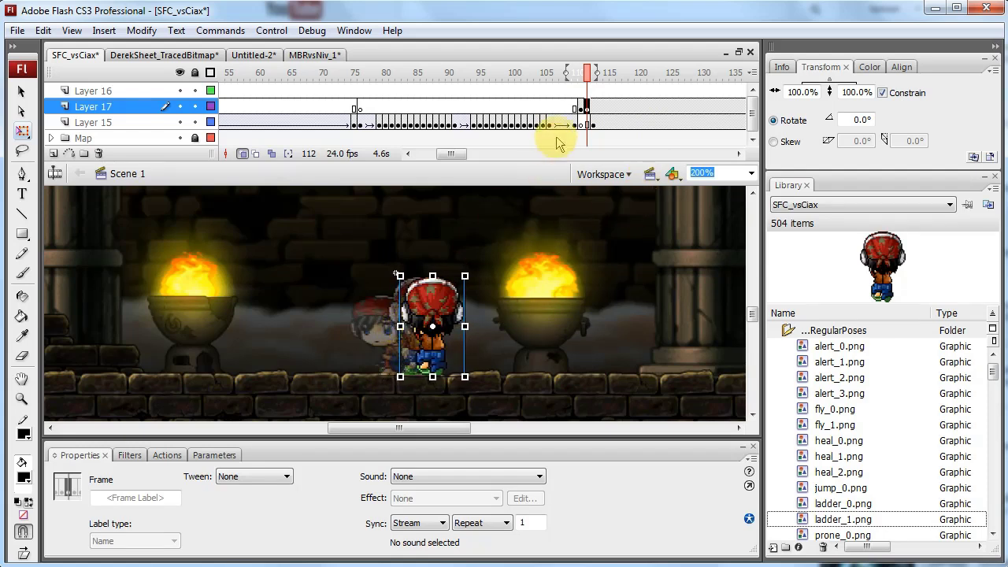
# Step: Insert a blank keyframe at frame 113 of Layer 17 and move Layer 15's TurnAround pose at that frame to the right
pyautogui.click(595, 112)
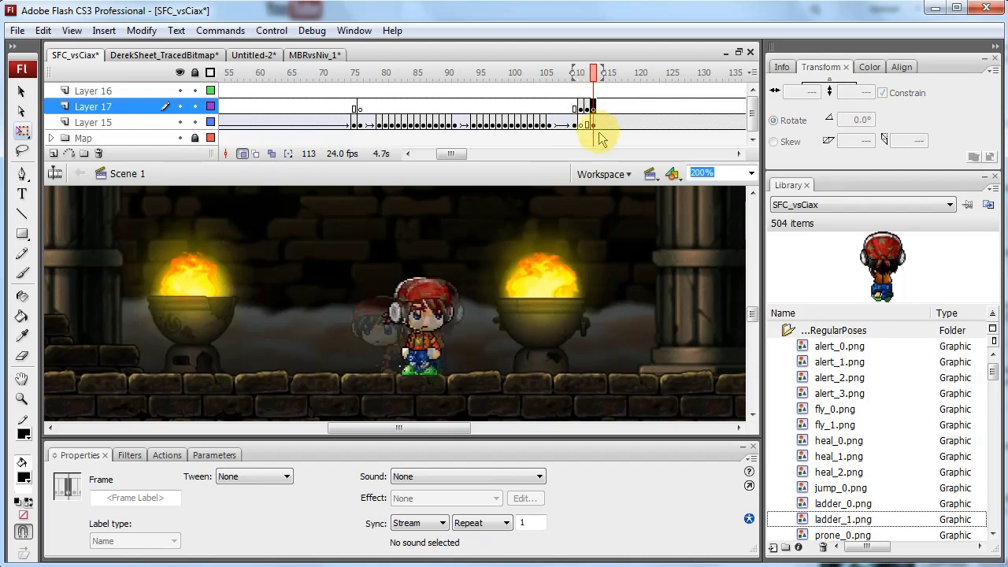
pyautogui.click(598, 139)
pyautogui.click(596, 126)
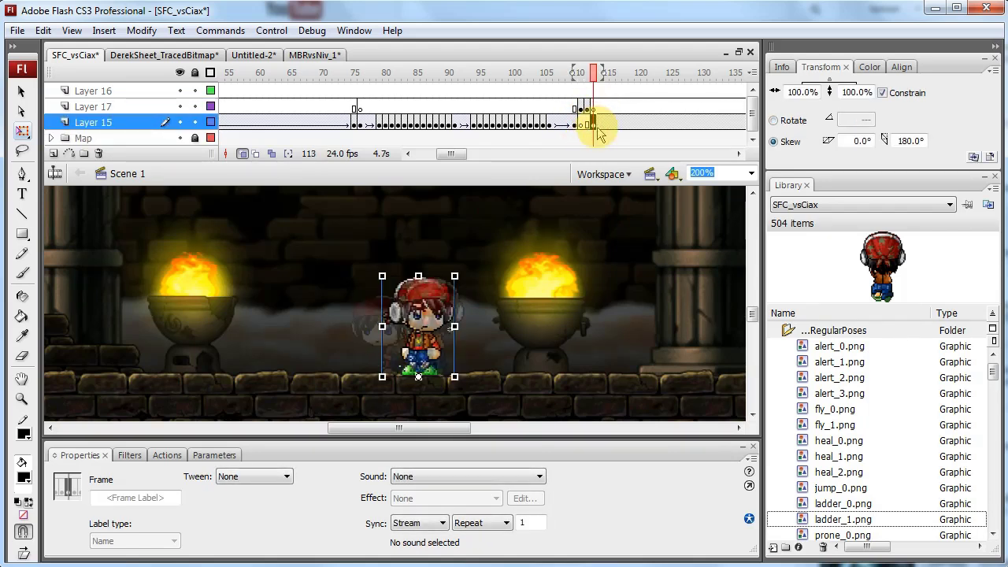
pyautogui.click(598, 127)
pyautogui.click(592, 128)
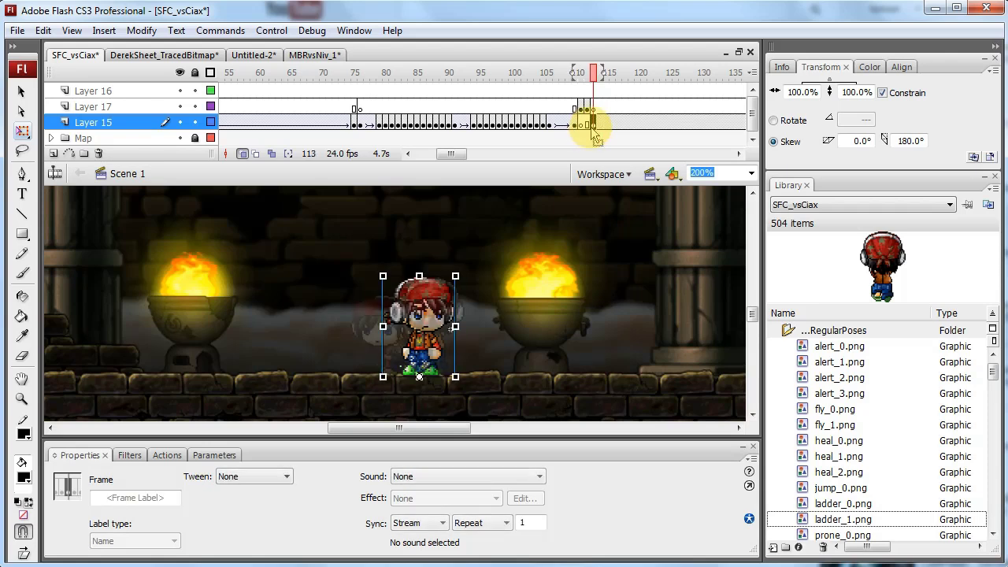
pyautogui.moveTo(428, 301); pyautogui.dragTo(440, 301)
pyautogui.press('Right')
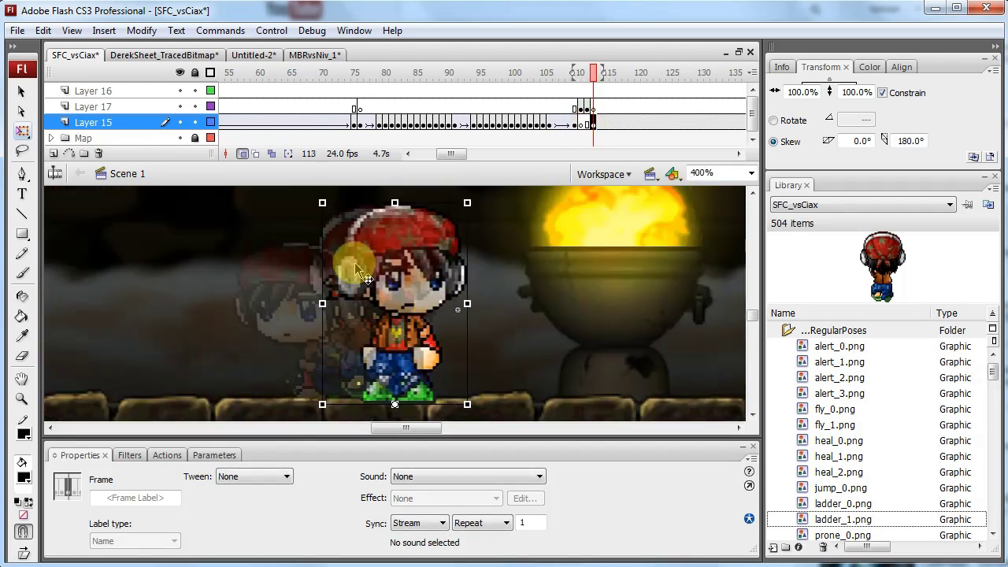
# Step: Hide the Map folder and fine-tune the TurnAround pose slightly to the right at frame 113 against the onion skins
pyautogui.click(181, 137)
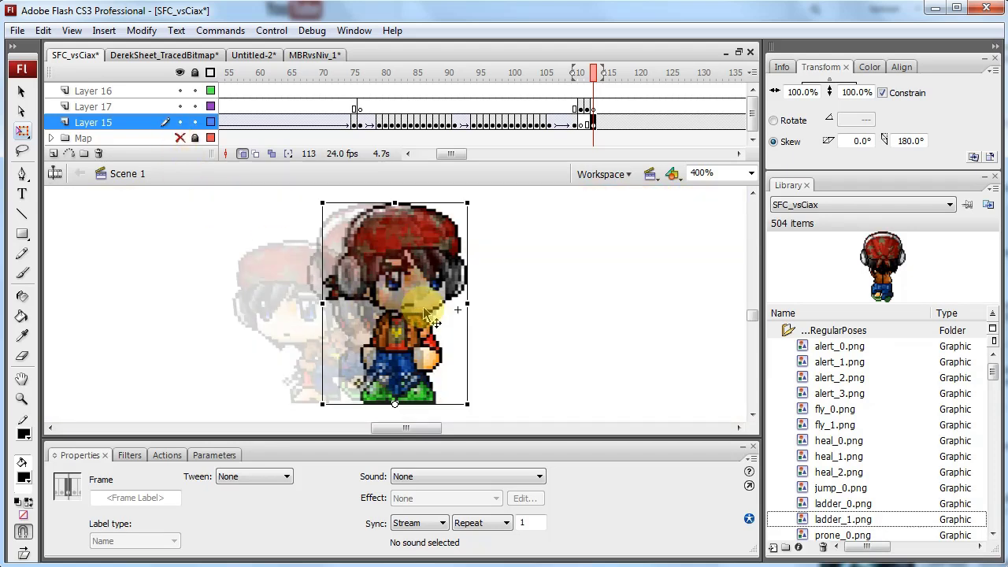
pyautogui.click(375, 274)
pyautogui.press('Right')
pyautogui.press('Right')
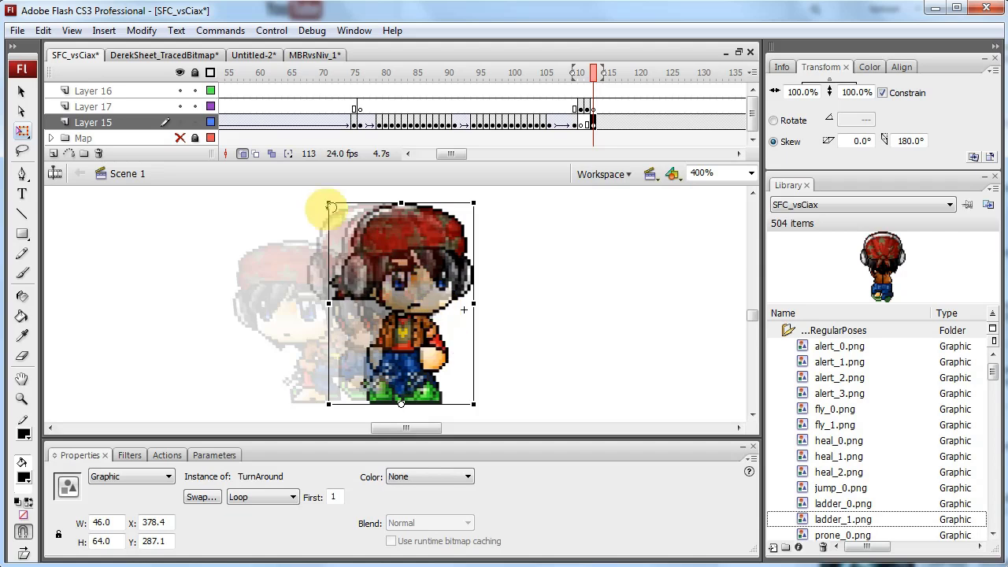
pyautogui.click(591, 327)
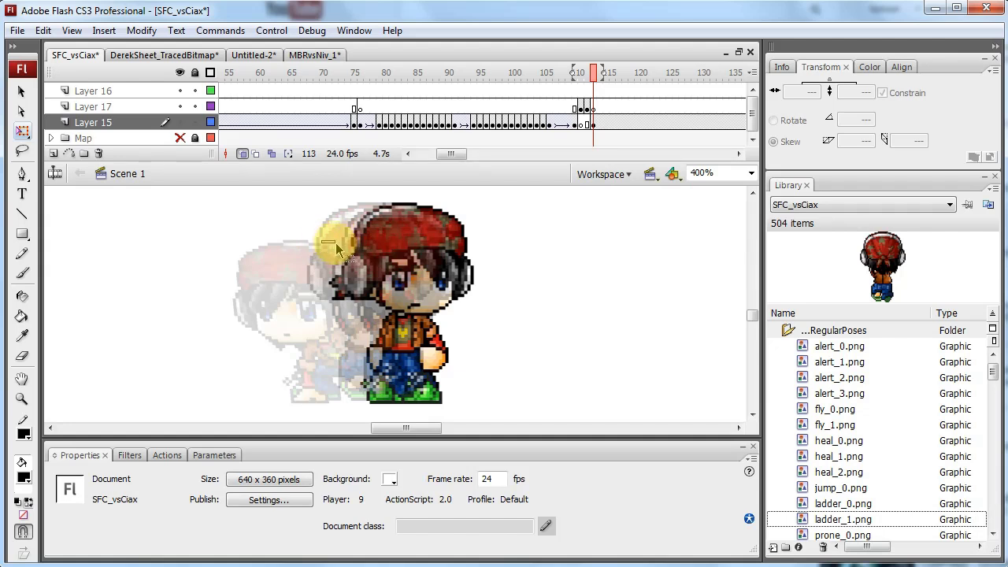
pyautogui.click(382, 248)
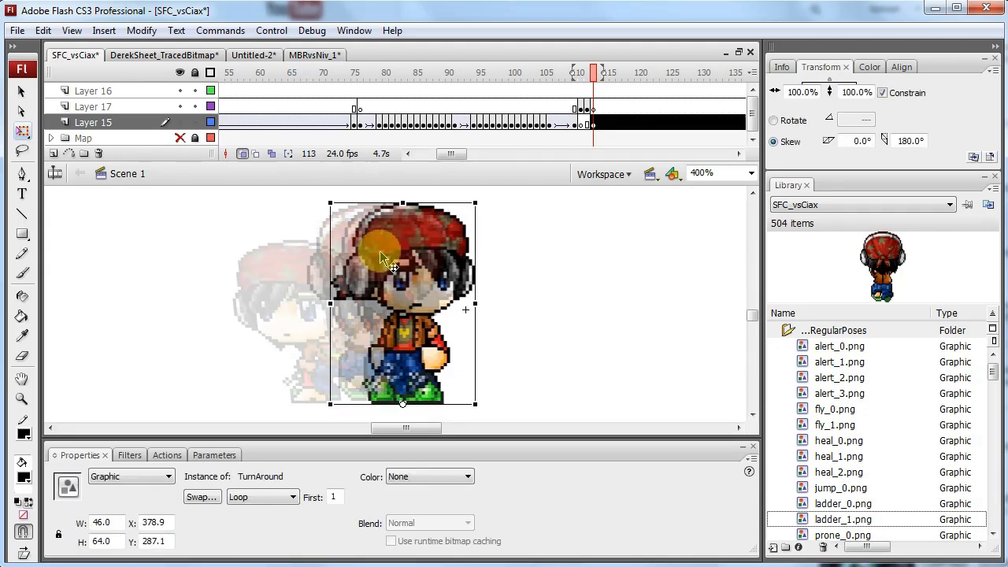
pyautogui.click(260, 236)
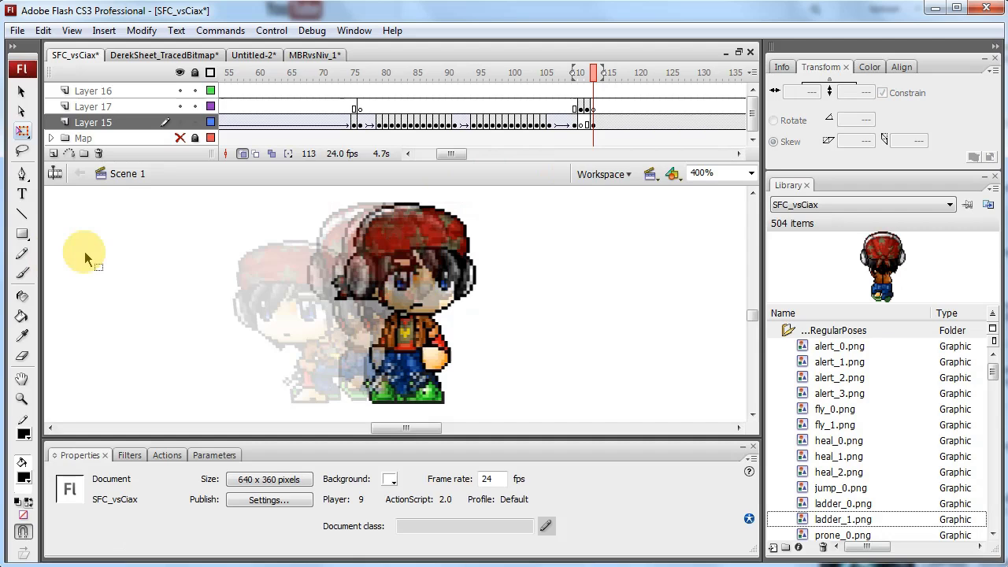
pyautogui.click(366, 250)
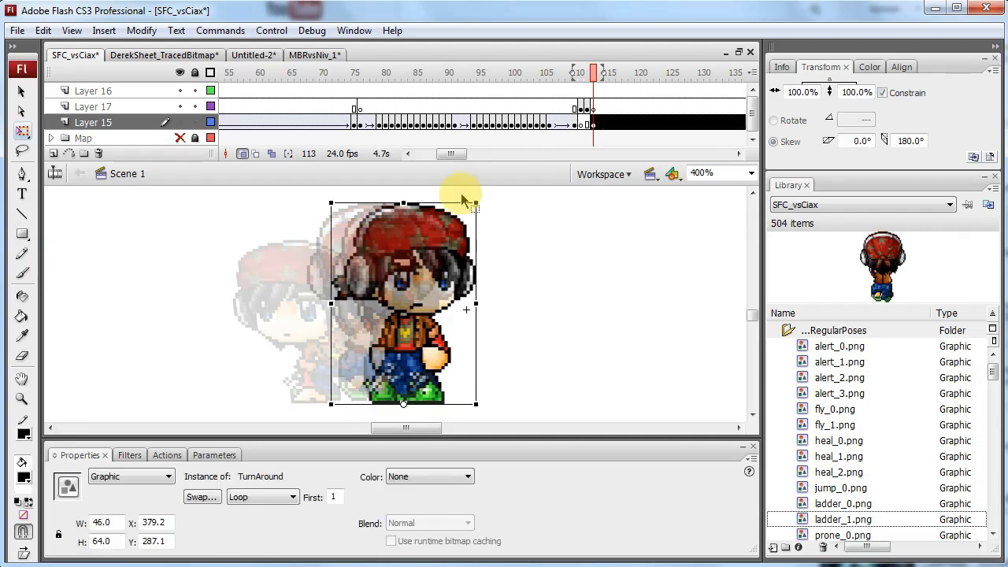
# Step: Add a keyframe at frame 114 of Layer 15 and nudge the TurnAround pose slightly to the right
pyautogui.click(593, 125)
pyautogui.press('F6')
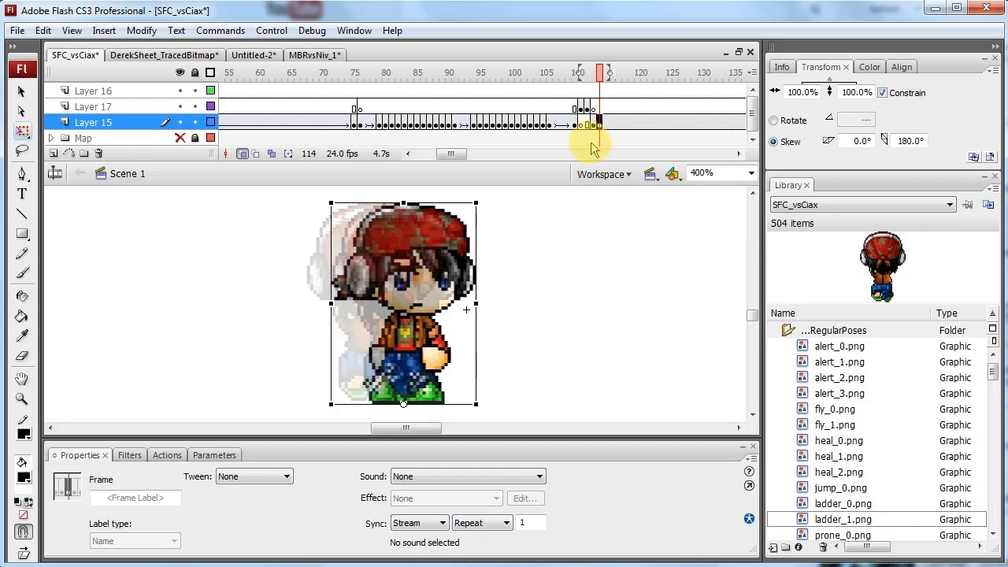
pyautogui.press('Right')
pyautogui.press('Right')
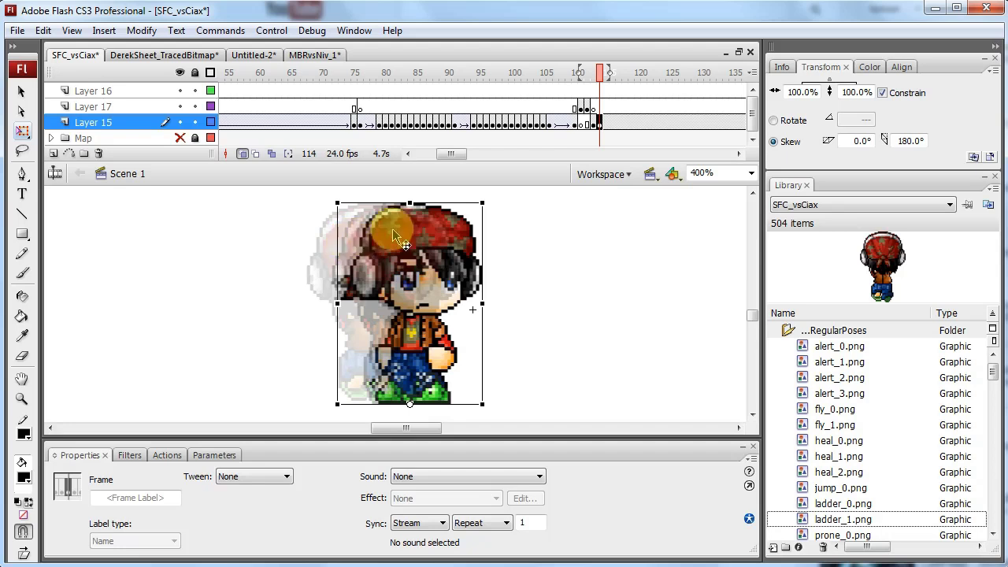
# Step: Add keyframes at frames 115 and 116 of Layer 15, nudging the TurnAround pose right by smaller amounts each time
pyautogui.click(604, 123)
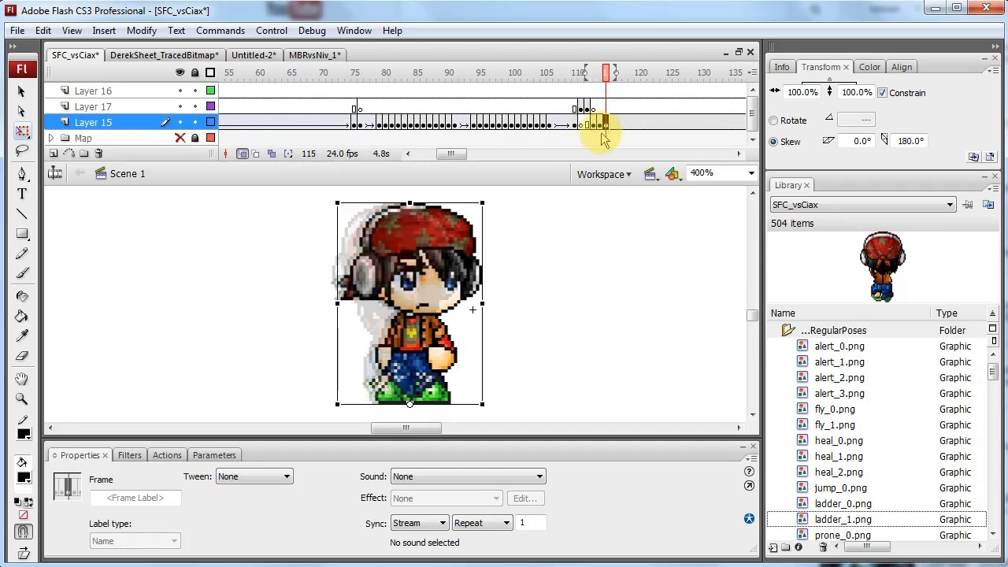
pyautogui.press('Right')
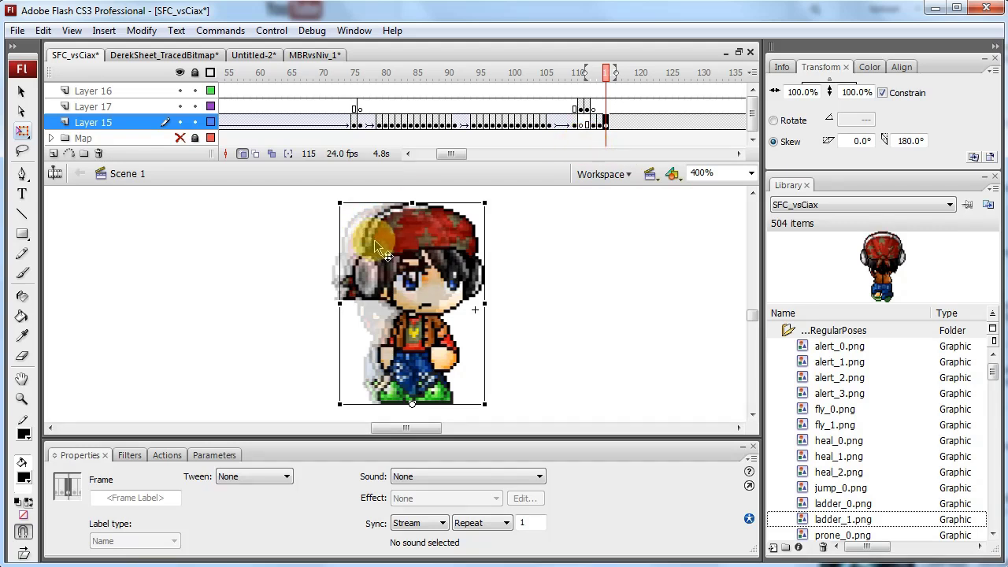
pyautogui.press('.')
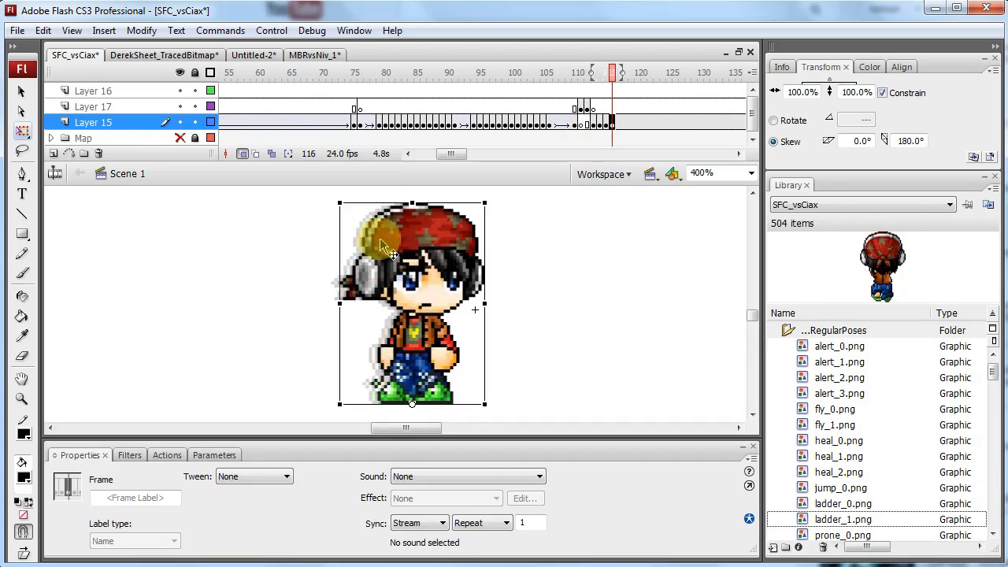
pyautogui.press('Right')
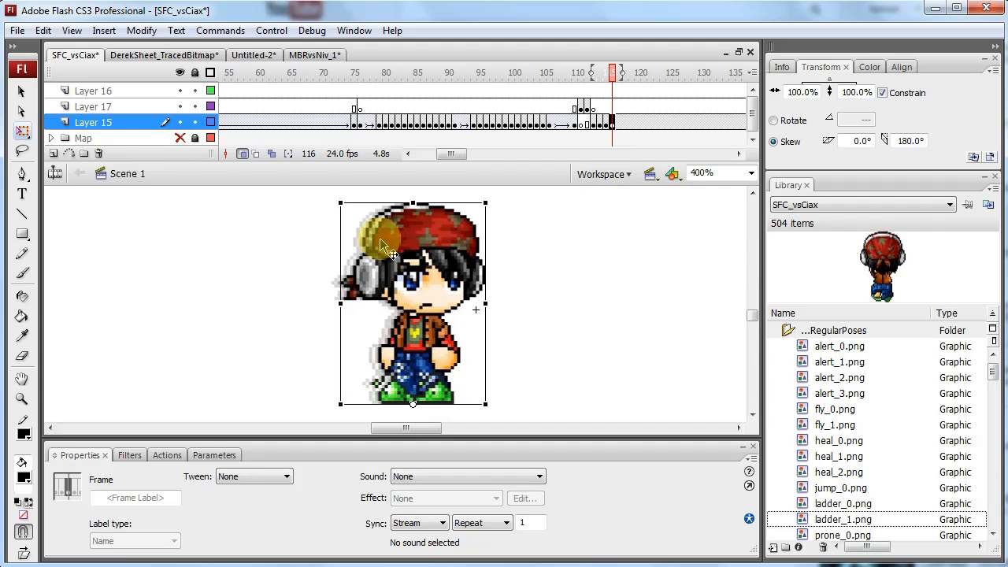
# Step: Play back the slide and turn-around repeatedly to check how the character settles into the standing pose
pyautogui.click(515, 106)
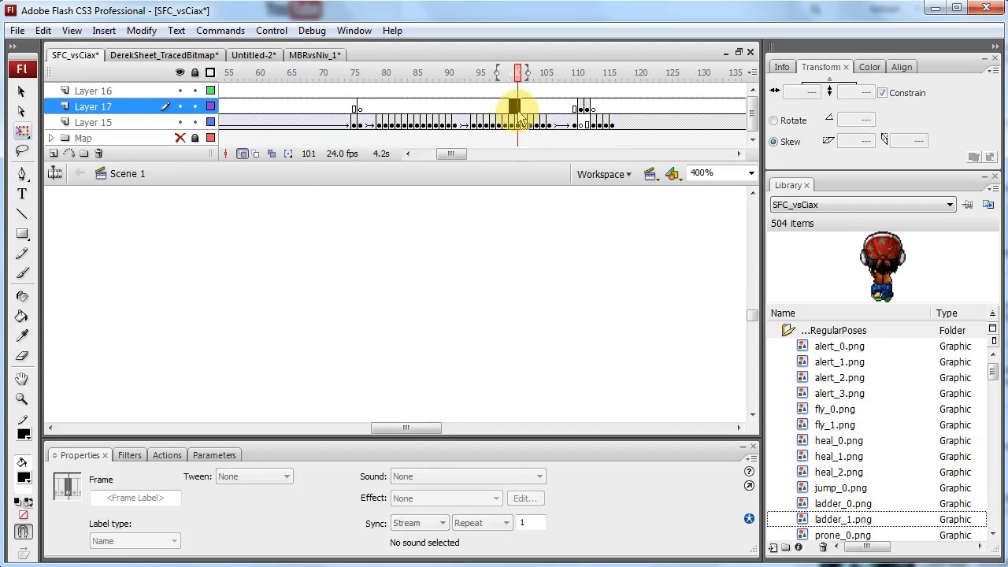
pyautogui.press('Return')
pyautogui.click(547, 124)
pyautogui.press('Return')
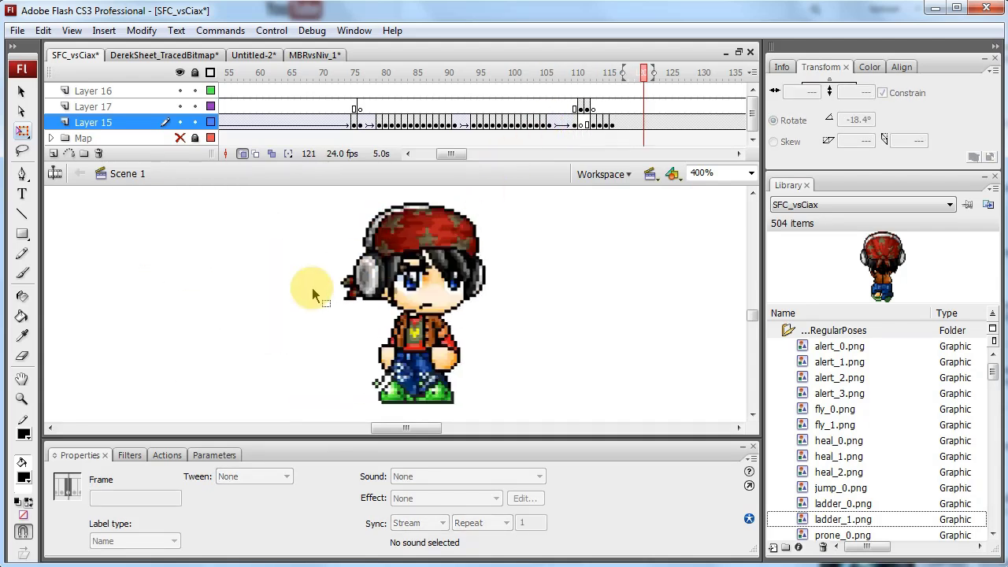
pyautogui.click(514, 91)
pyautogui.press('Return')
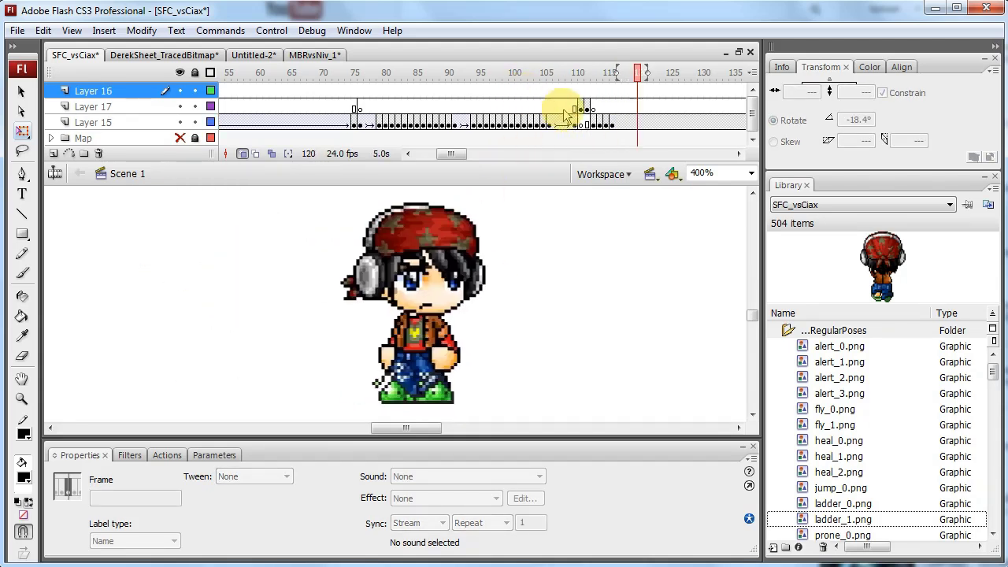
pyautogui.click(606, 123)
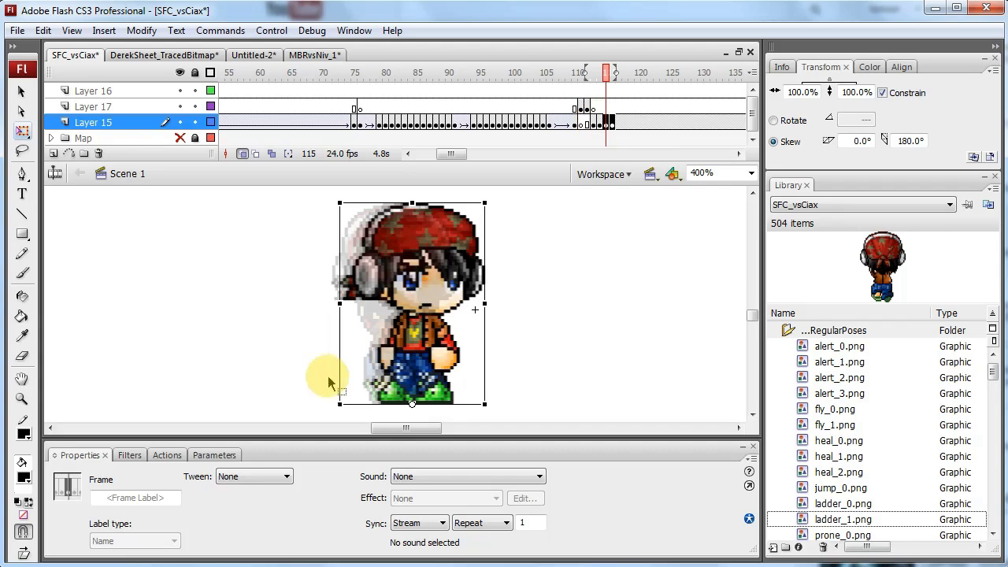
pyautogui.click(367, 233)
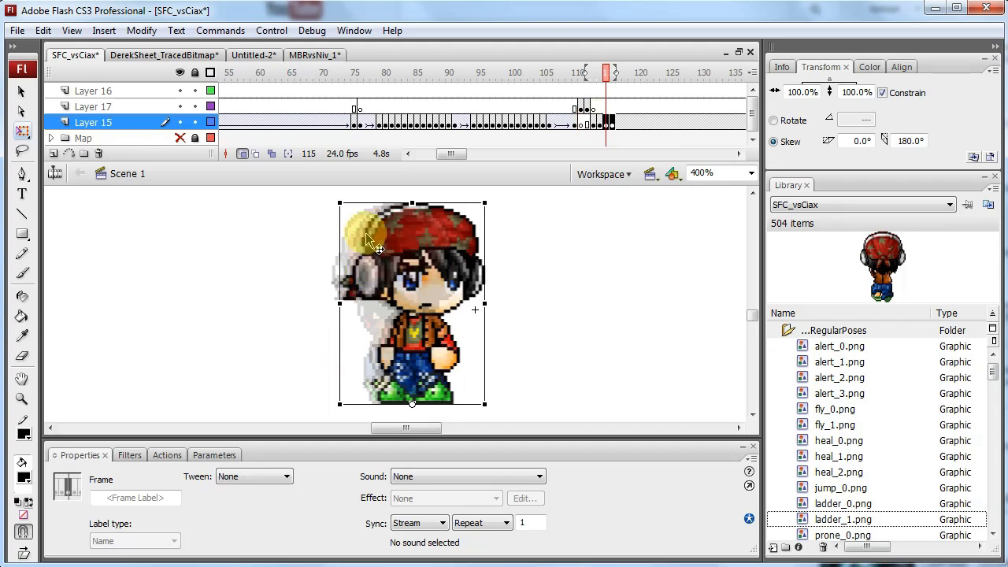
pyautogui.press('Return')
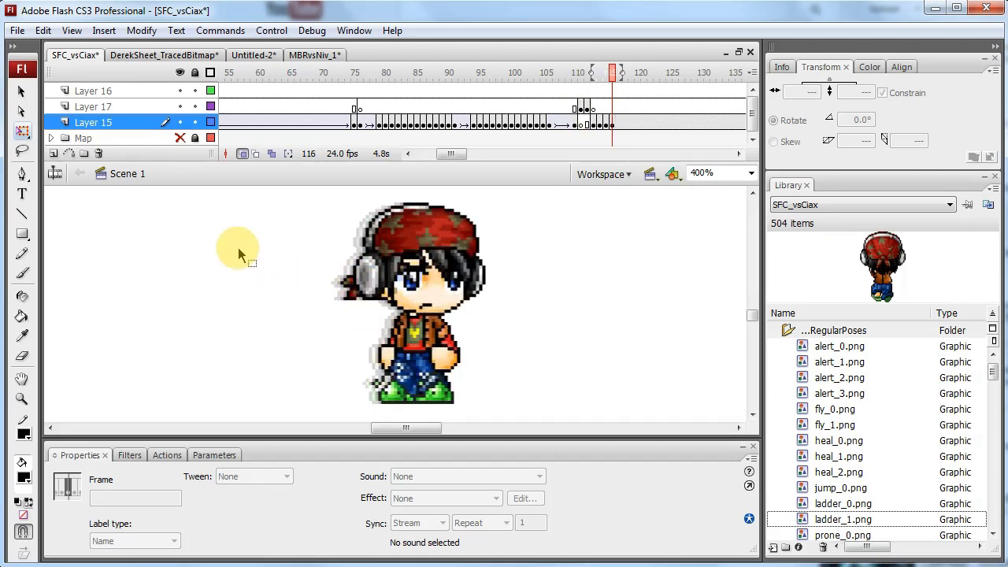
pyautogui.click(474, 90)
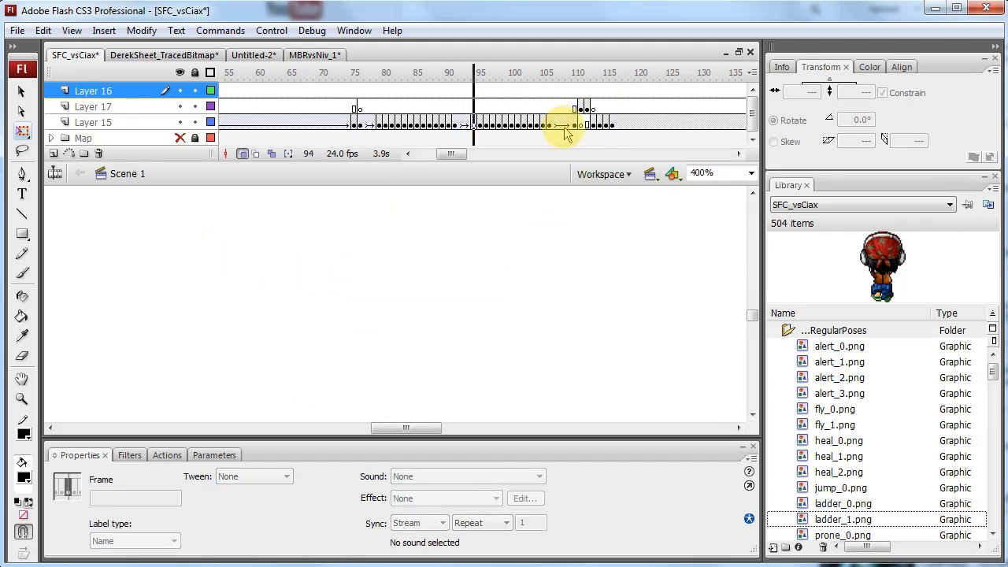
pyautogui.click(570, 118)
pyautogui.click(547, 121)
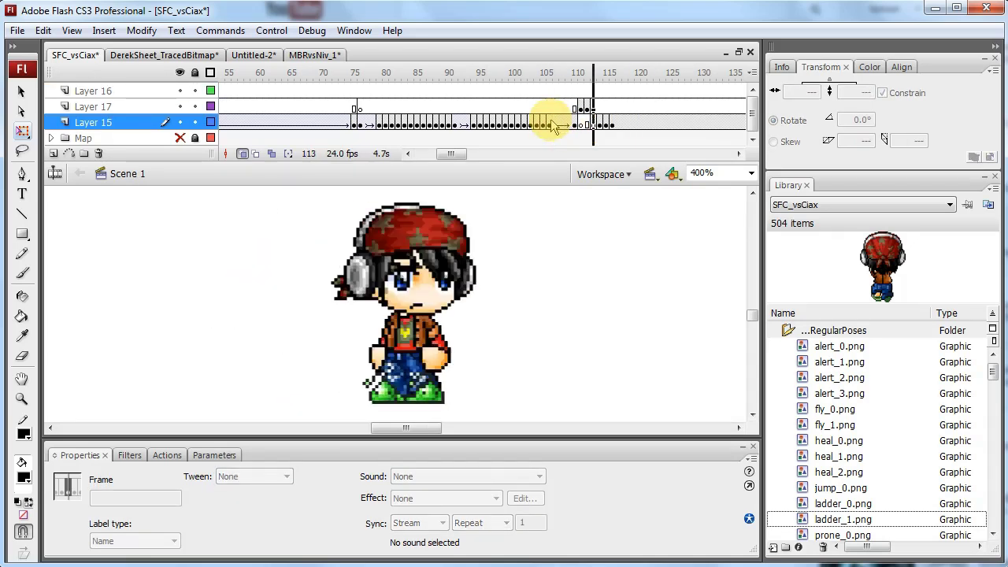
pyautogui.click(540, 114)
pyautogui.press('Return')
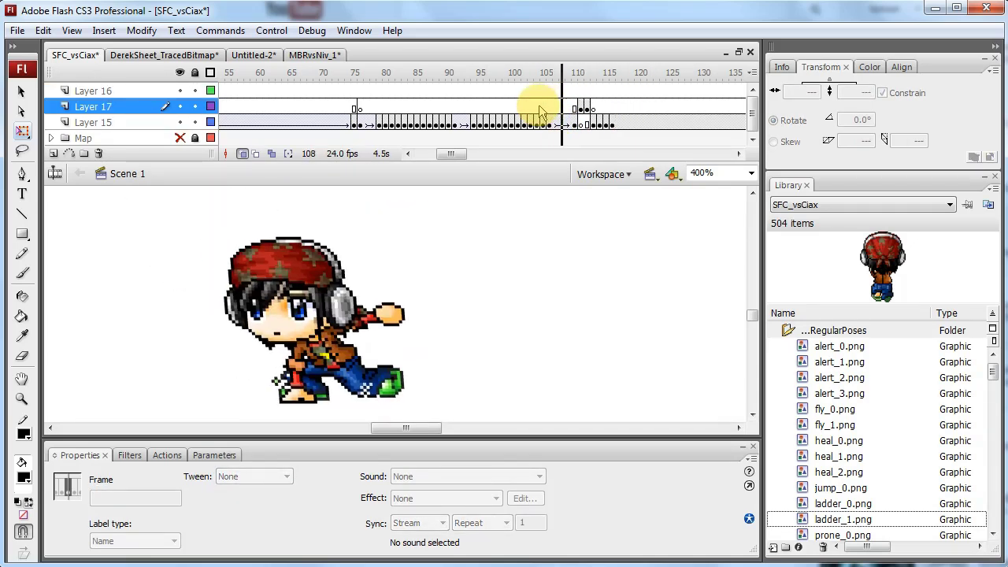
# Step: Set the frame 111 ladder_1.png pose's transformation point at its feet and skew it about -9.7° toward the crouching pose
pyautogui.click(580, 108)
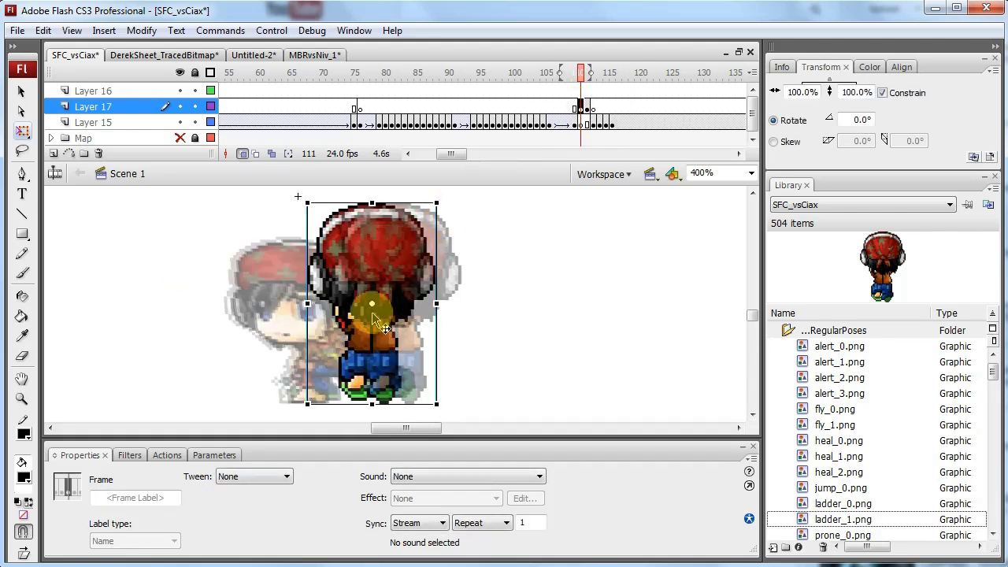
pyautogui.click(375, 304)
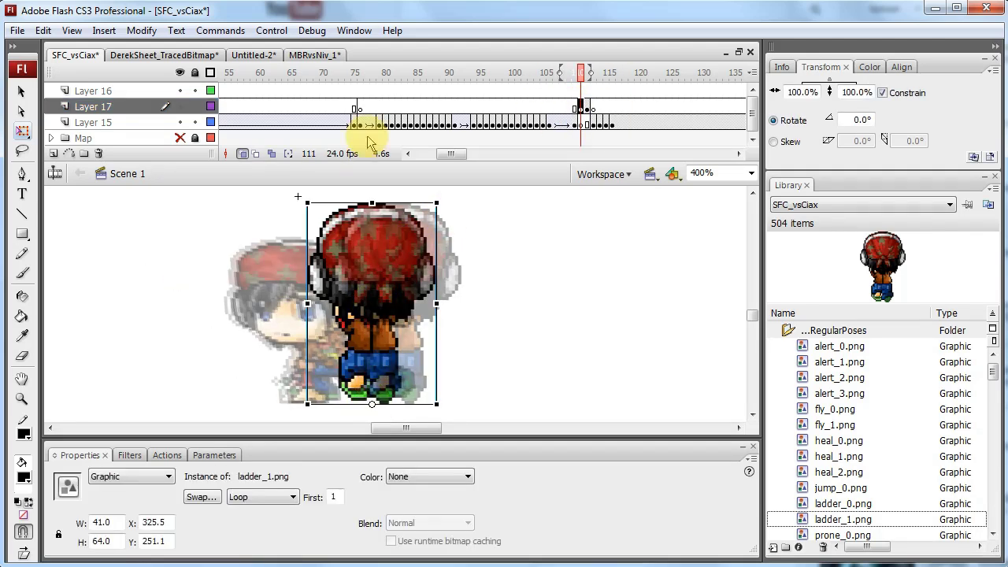
pyautogui.moveTo(398, 204); pyautogui.dragTo(356, 208)
# Step: Skew the ladder_1.png pose at frame 112 of Layer 17 slightly to the left from its feet
pyautogui.click(587, 107)
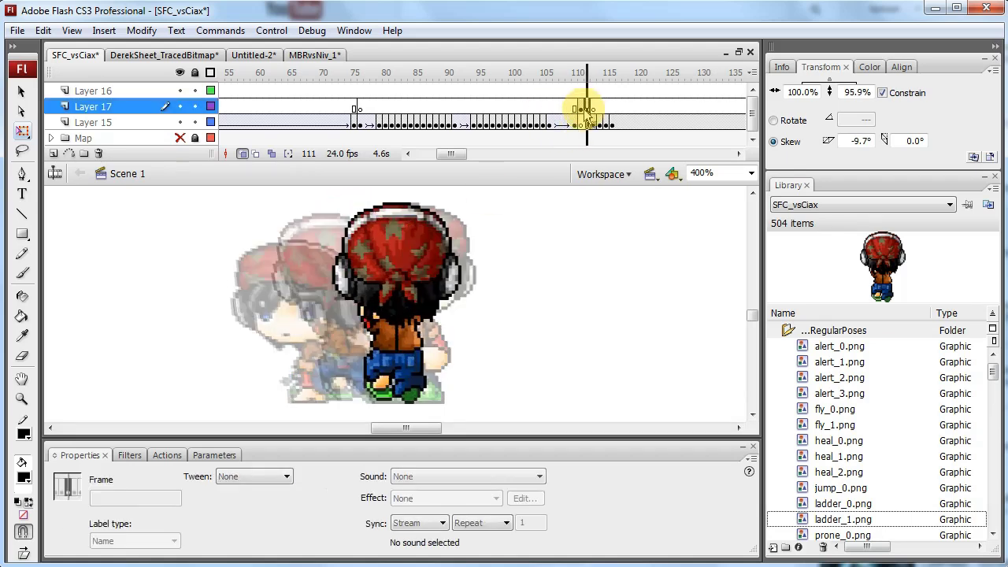
pyautogui.click(387, 264)
pyautogui.click(390, 210)
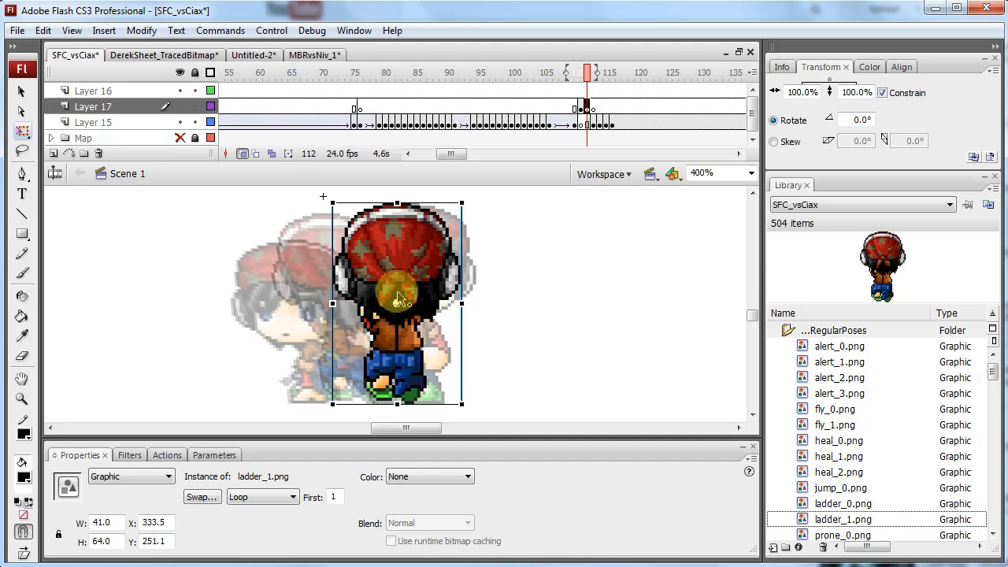
pyautogui.moveTo(397, 205)
pyautogui.mouseDown()
pyautogui.moveTo(412, 210)
pyautogui.moveTo(386, 204)
pyautogui.mouseUp()
# Step: Replay the slide into the turn-around several times to review the skewed in-between poses
pyautogui.click(517, 108)
pyautogui.press('Return')
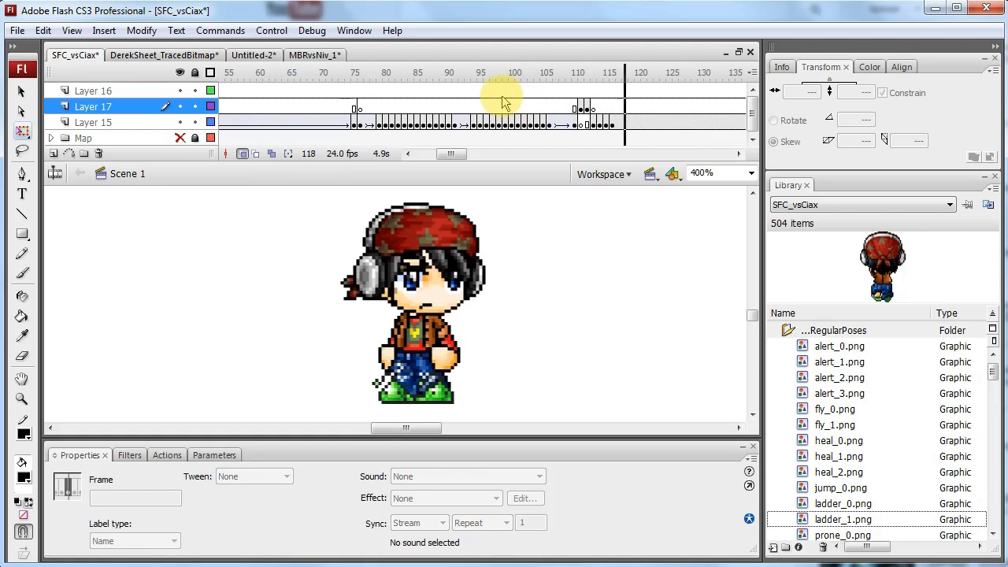
pyautogui.click(489, 93)
pyautogui.press('Return')
pyautogui.click(497, 95)
pyautogui.press('Return')
pyautogui.click(516, 108)
pyautogui.press('Return')
pyautogui.click(511, 112)
pyautogui.press('Return')
pyautogui.click(552, 116)
pyautogui.press('Return')
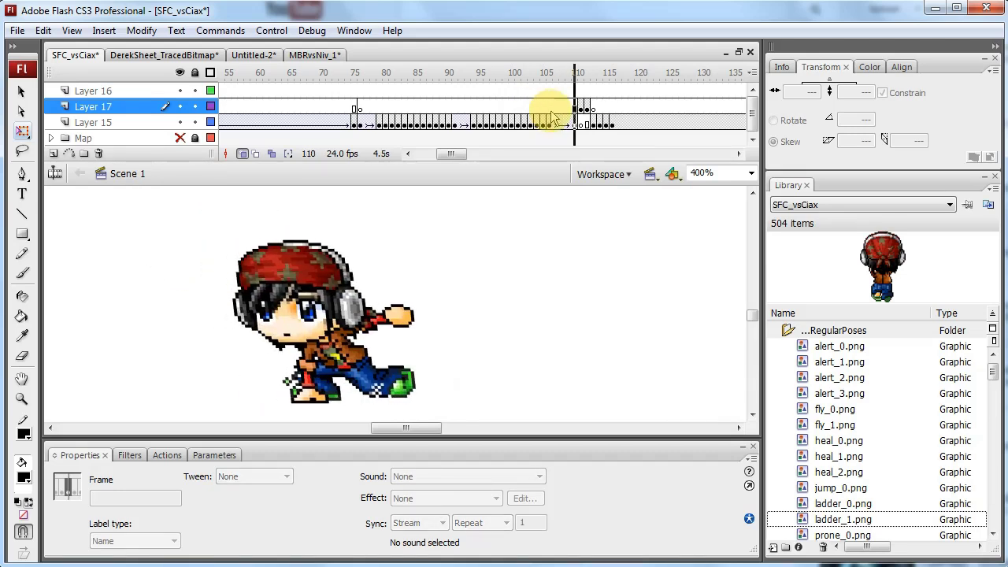
# Step: Step through the turn-around frames between 107 and 115 with onion skinning to examine the skewed in-between poses
pyautogui.click(580, 124)
pyautogui.click(580, 107)
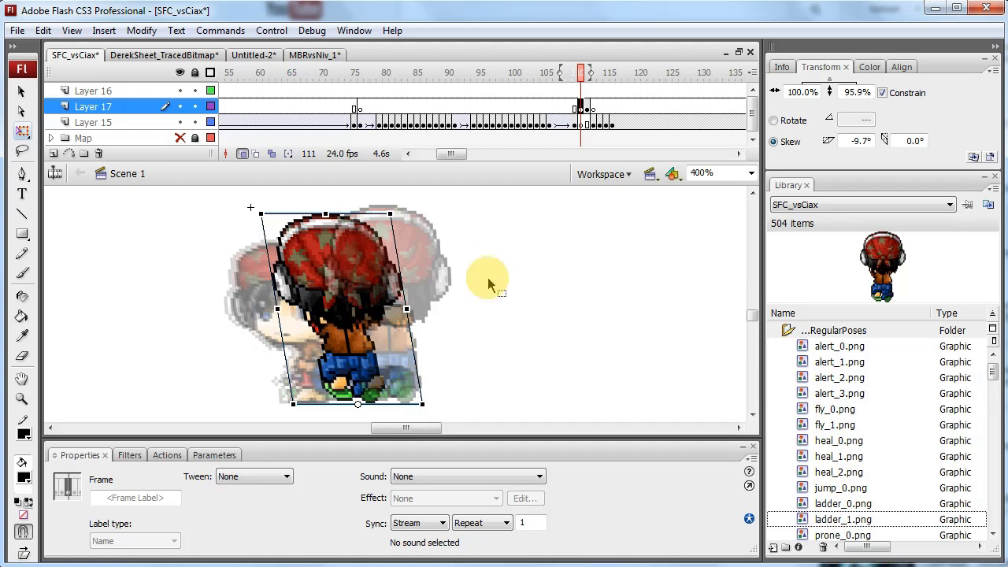
pyautogui.press('.')
pyautogui.press('.')
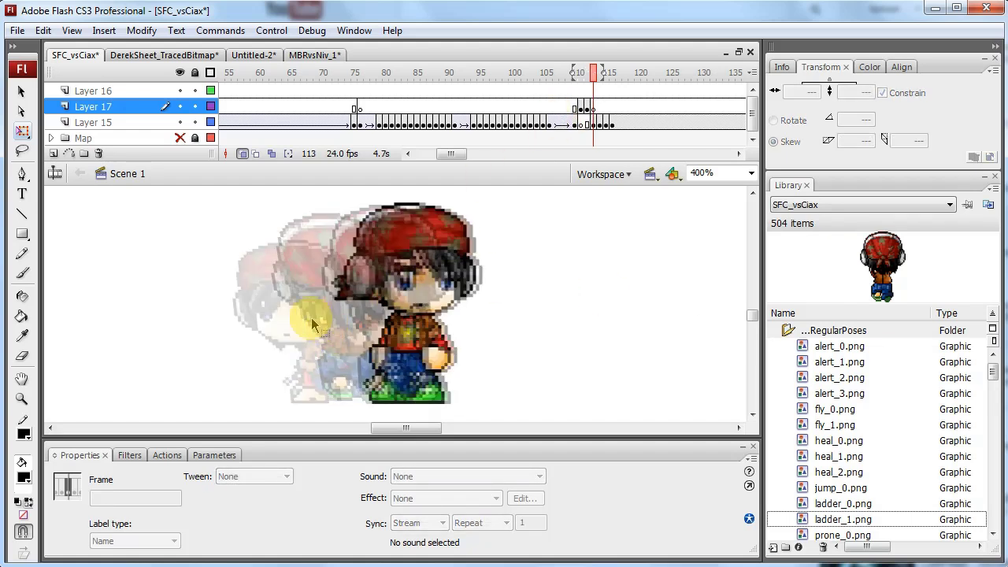
pyautogui.press(',')
pyautogui.press(',')
pyautogui.press('.')
pyautogui.press('.')
pyautogui.press('.')
pyautogui.press('.')
pyautogui.press('.')
pyautogui.click(554, 108)
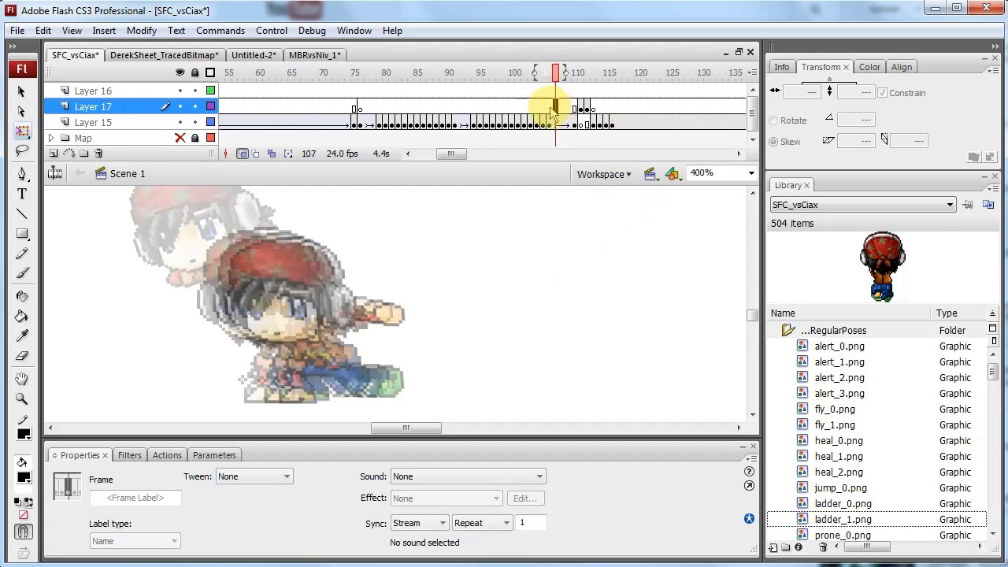
pyautogui.click(587, 122)
pyautogui.press('.')
pyautogui.press('.')
pyautogui.press('.')
pyautogui.press('.')
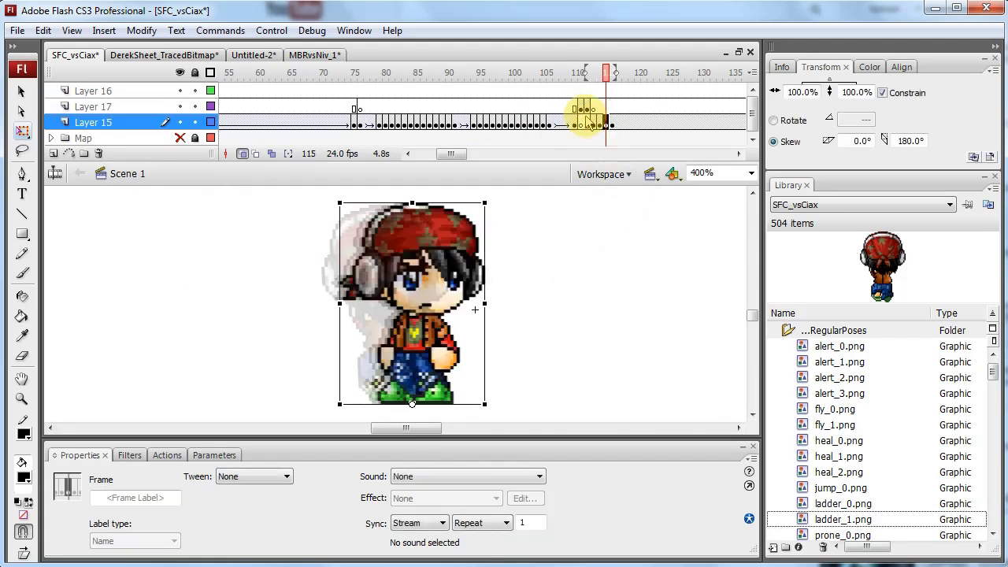
pyautogui.click(236, 277)
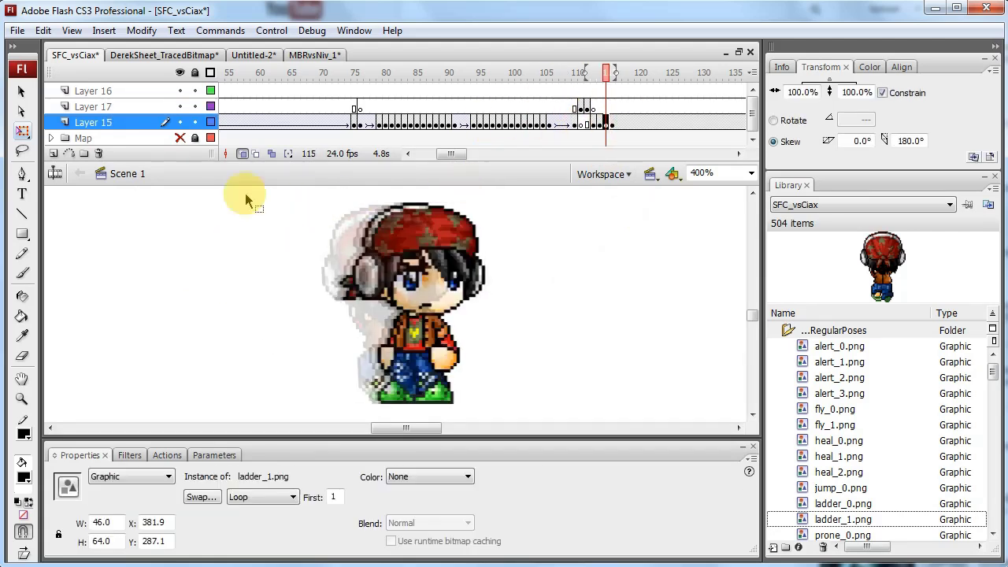
# Step: Create a new blank Flash document and show the SFC_vsCiax library in it
pyautogui.click(17, 31)
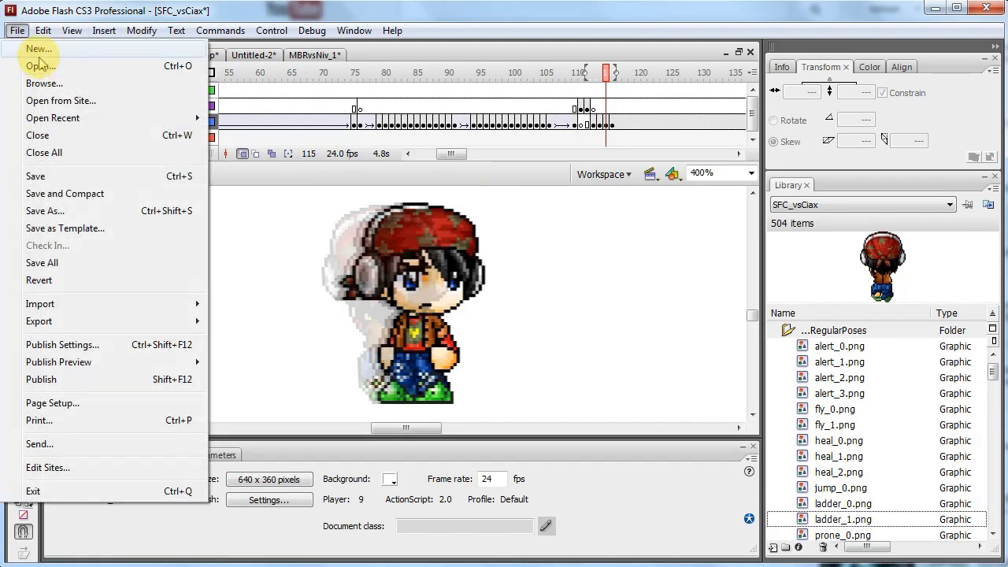
pyautogui.click(32, 63)
pyautogui.click(662, 435)
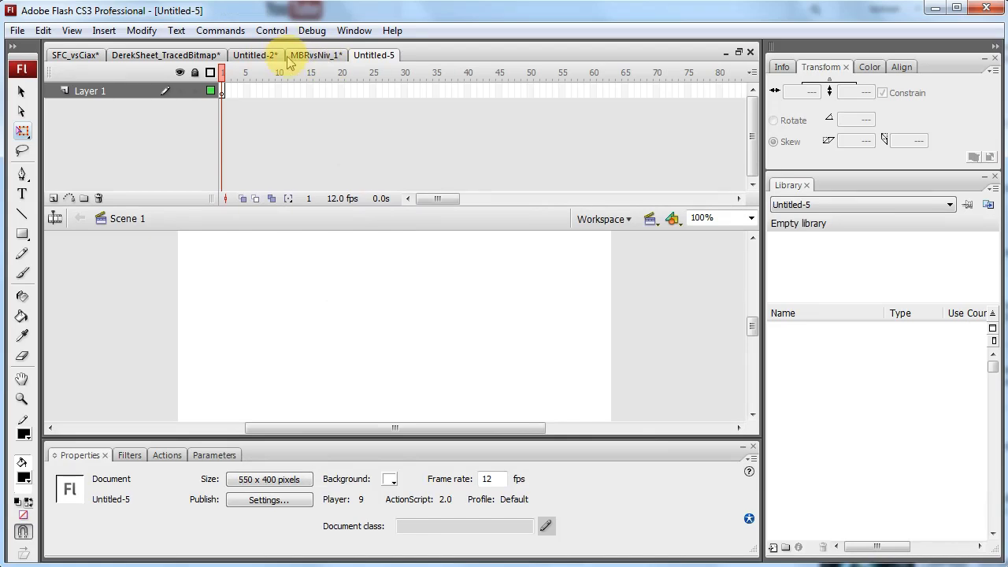
pyautogui.click(919, 207)
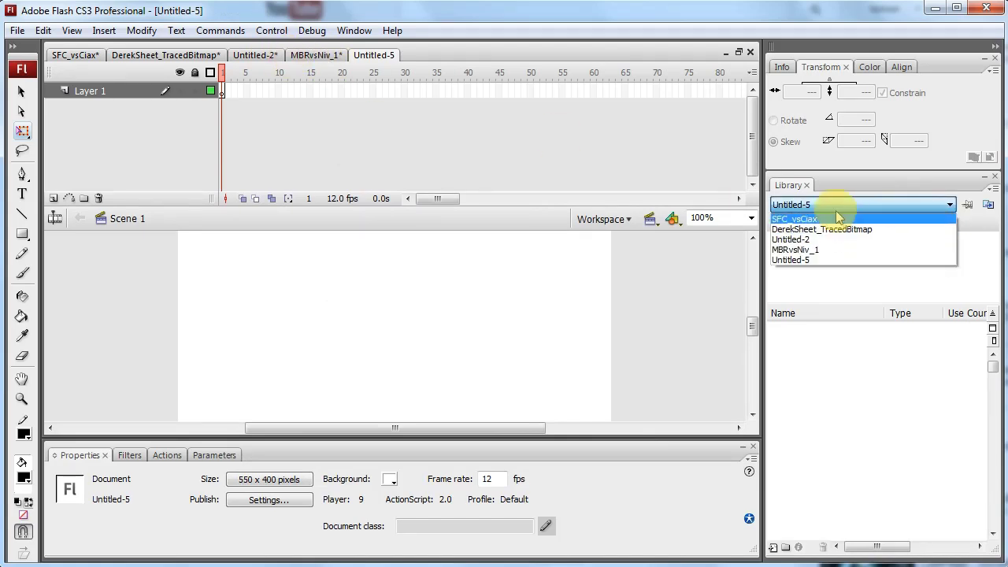
pyautogui.click(833, 223)
# Step: Browse the RegularPoses folder and place the swingO3_0.png pose on the stage of the new document
pyautogui.click(829, 346)
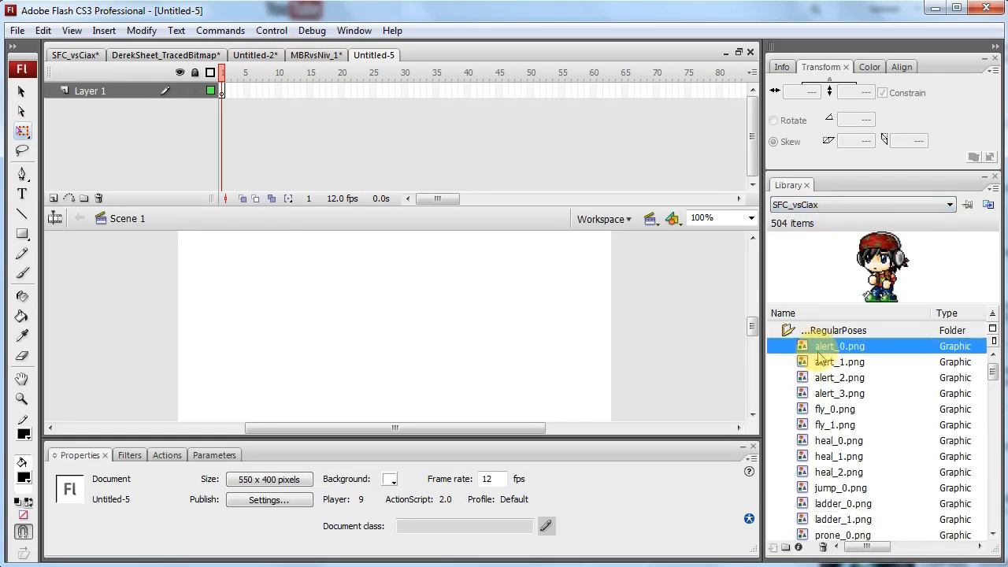
pyautogui.click(902, 454)
pyautogui.press('Down')
pyautogui.press('Down')
pyautogui.press('Down')
pyautogui.press('Down')
pyautogui.press('Down')
pyautogui.press('Down')
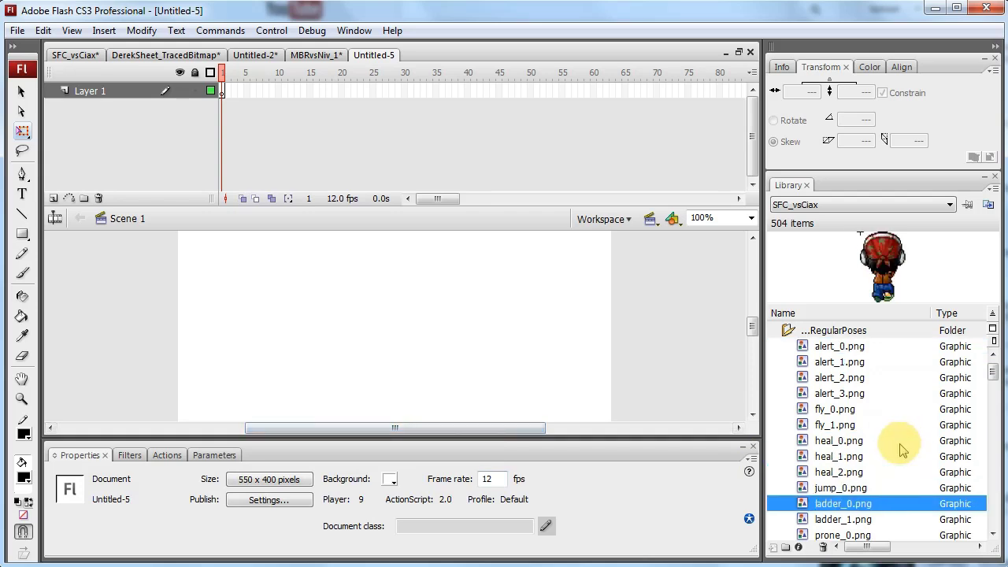
pyautogui.press('Down')
pyautogui.press('Down')
pyautogui.press('Down')
pyautogui.press('Down')
pyautogui.press('Down')
pyautogui.press('Down')
pyautogui.press('Down')
pyautogui.press('Down')
pyautogui.press('Down')
pyautogui.press('Down')
pyautogui.press('Down')
pyautogui.press('Down')
pyautogui.press('Down')
pyautogui.press('Down')
pyautogui.press('Down')
pyautogui.press('Down')
pyautogui.press('Down')
pyautogui.press('Down')
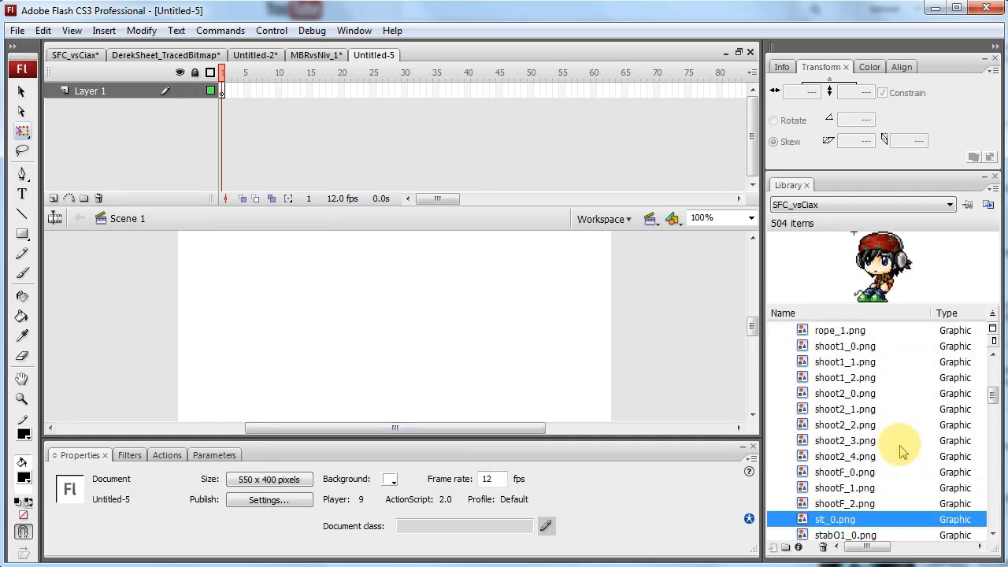
pyautogui.press('Down')
pyautogui.press('Down')
pyautogui.press('Down')
pyautogui.press('Down')
pyautogui.press('Down')
pyautogui.press('Down')
pyautogui.press('Down')
pyautogui.press('Down')
pyautogui.press('Down')
pyautogui.press('Down')
pyautogui.press('Down')
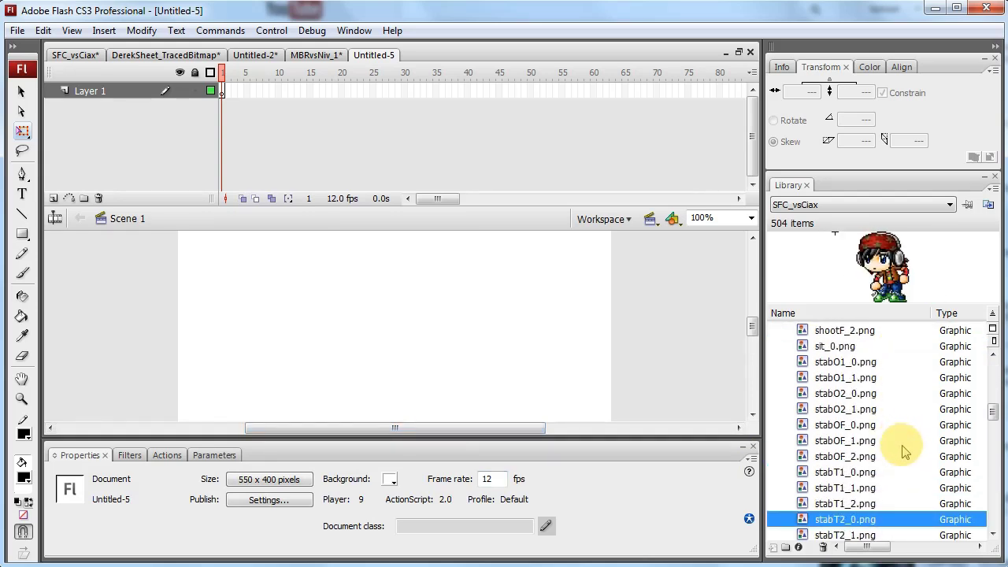
pyautogui.press('Down')
pyautogui.press('Down')
pyautogui.press('Down')
pyautogui.press('Down')
pyautogui.press('Down')
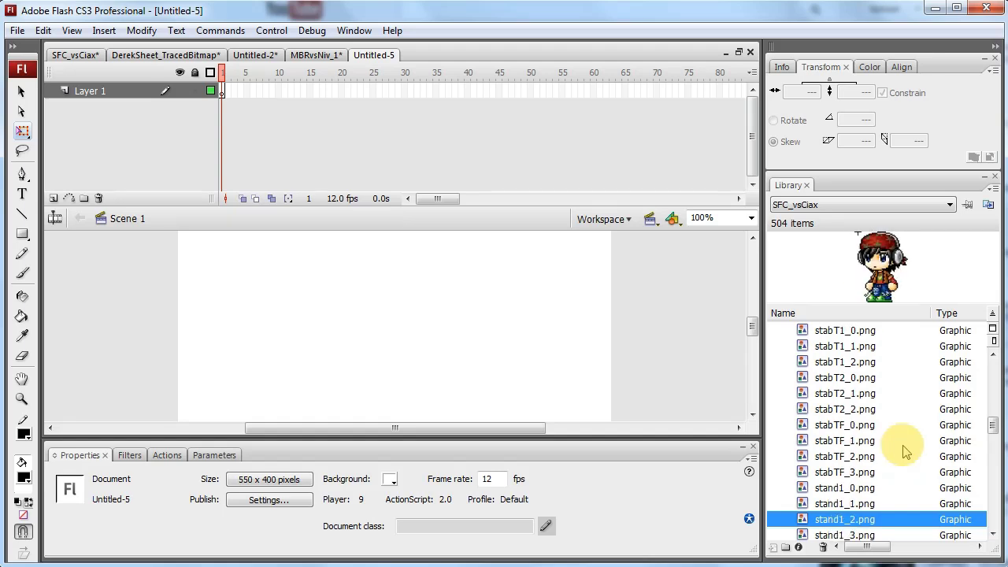
pyautogui.press('Down')
pyautogui.press('Down')
pyautogui.press('Down')
pyautogui.press('Down')
pyautogui.press('Down')
pyautogui.press('Down')
pyautogui.press('Down')
pyautogui.press('Down')
pyautogui.press('Down')
pyautogui.press('Down')
pyautogui.press('Down')
pyautogui.press('Down')
pyautogui.press('Down')
pyautogui.press('Down')
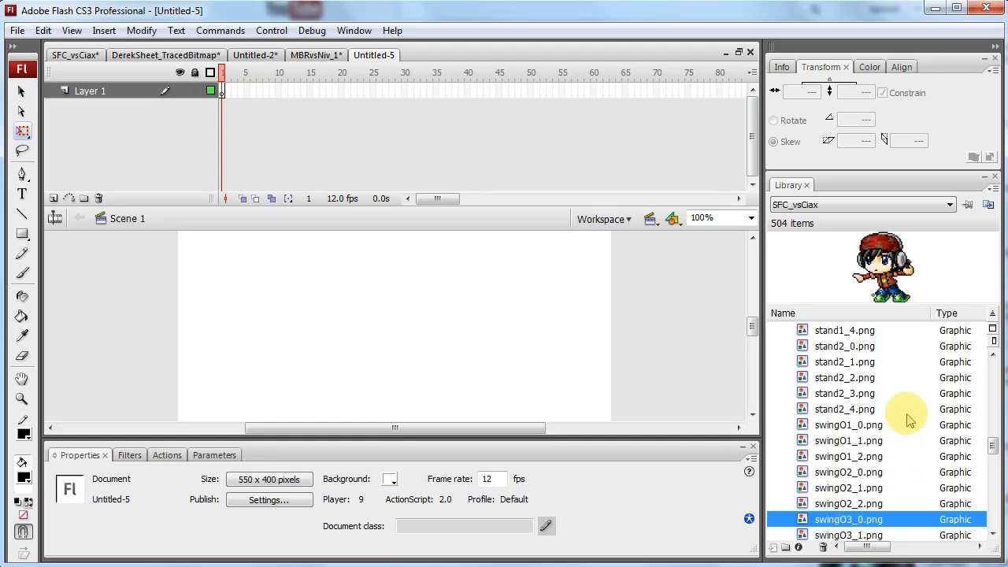
pyautogui.moveTo(903, 282); pyautogui.dragTo(383, 305)
# Step: Flip the swingO3_0.png pose horizontally so the character faces right, viewing it at 200%
pyautogui.hotkey('alt', 'm')
pyautogui.press('t')
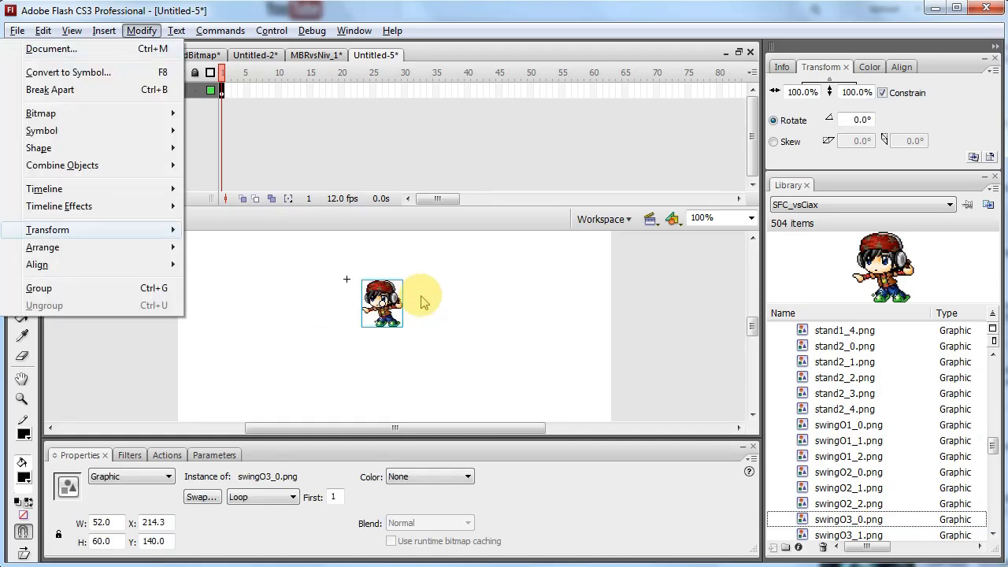
pyautogui.press('h')
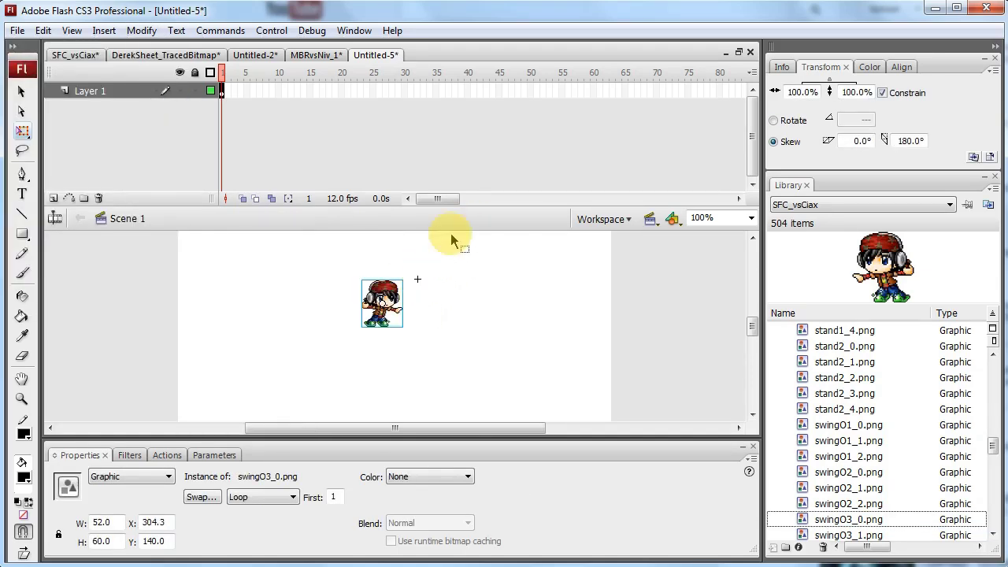
pyautogui.hotkey('ctrl', '=')
pyautogui.moveTo(393, 428); pyautogui.dragTo(415, 428)
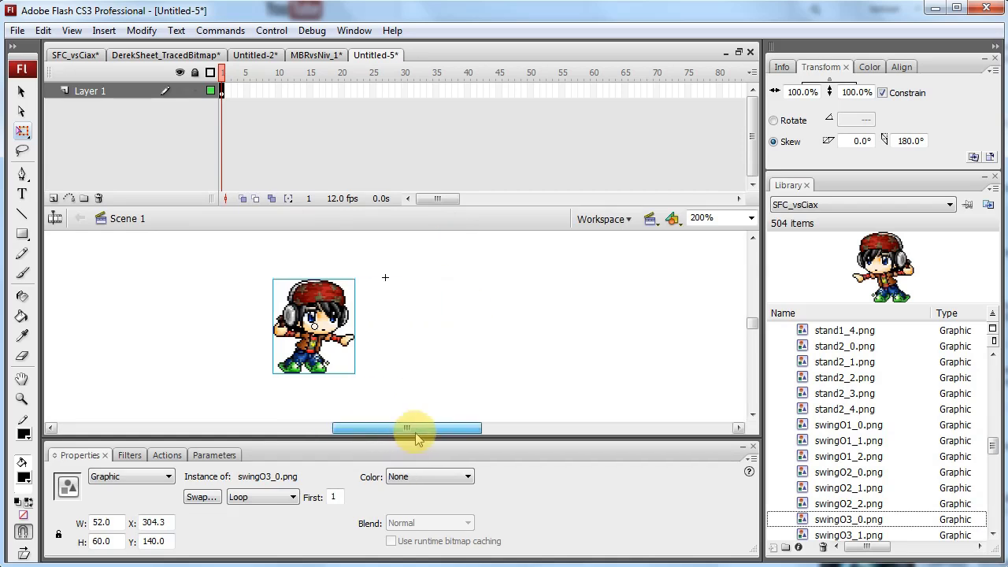
pyautogui.click(462, 342)
# Step: Add a Layer 2 beneath Layer 1 and draw a long horizontal ground line below the character on it
pyautogui.click(21, 214)
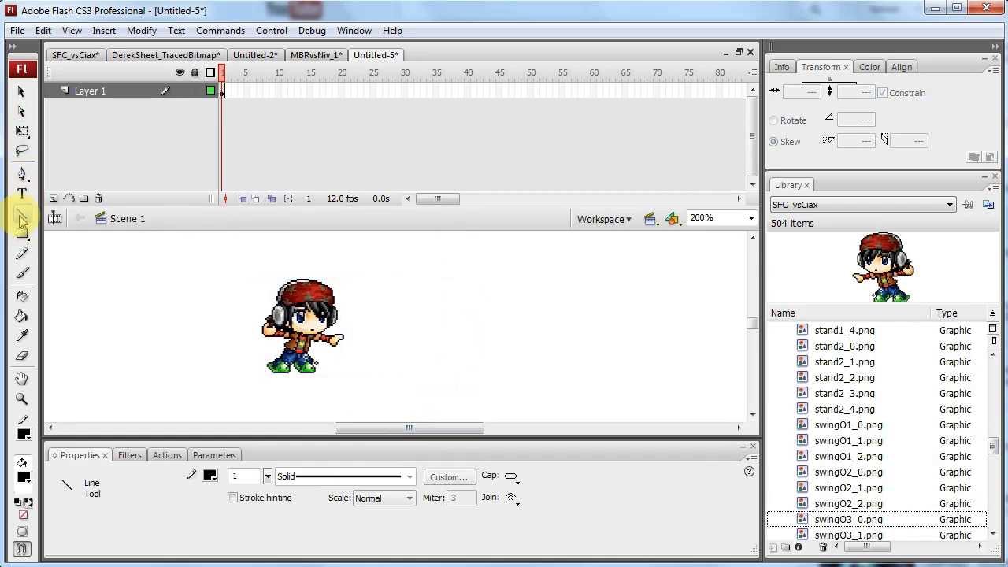
pyautogui.click(53, 197)
pyautogui.moveTo(83, 114); pyautogui.dragTo(84, 115)
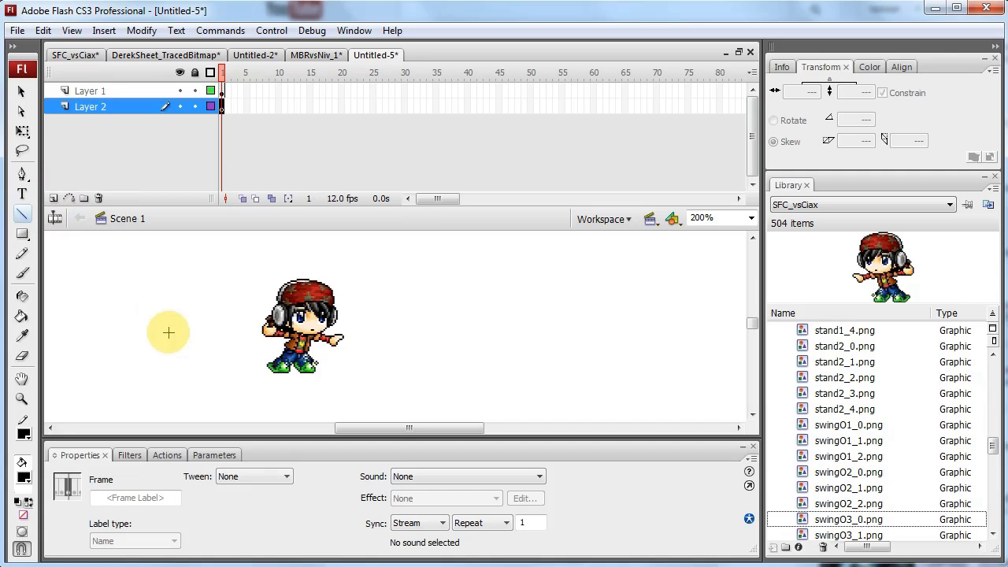
pyautogui.moveTo(146, 395)
pyautogui.mouseDown()
pyautogui.moveTo(578, 373)
pyautogui.moveTo(624, 393)
pyautogui.mouseUp()
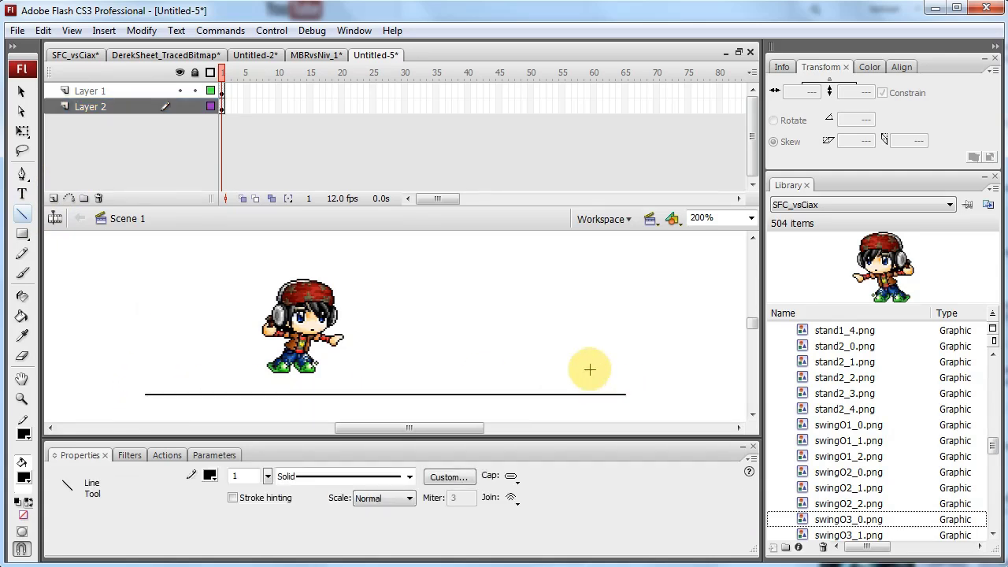
# Step: Move the character down and to the left so its feet rest on the ground line
pyautogui.press('v')
pyautogui.click(291, 315)
pyautogui.moveTo(319, 323); pyautogui.dragTo(277, 343)
pyautogui.click(377, 296)
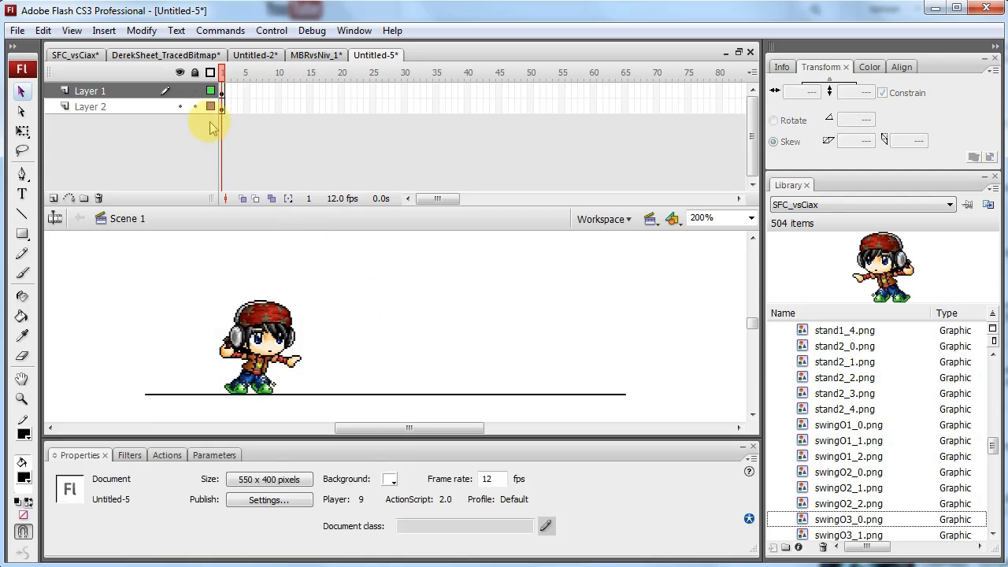
# Step: Extend both the Layer 2 ground line and the Layer 1 character through frame 69
pyautogui.click(568, 106)
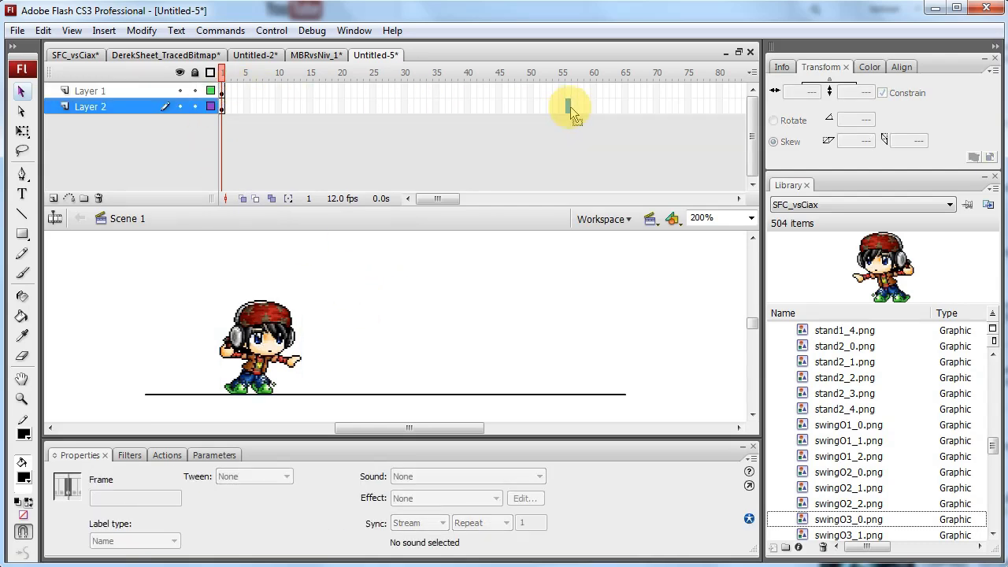
pyautogui.click(223, 108)
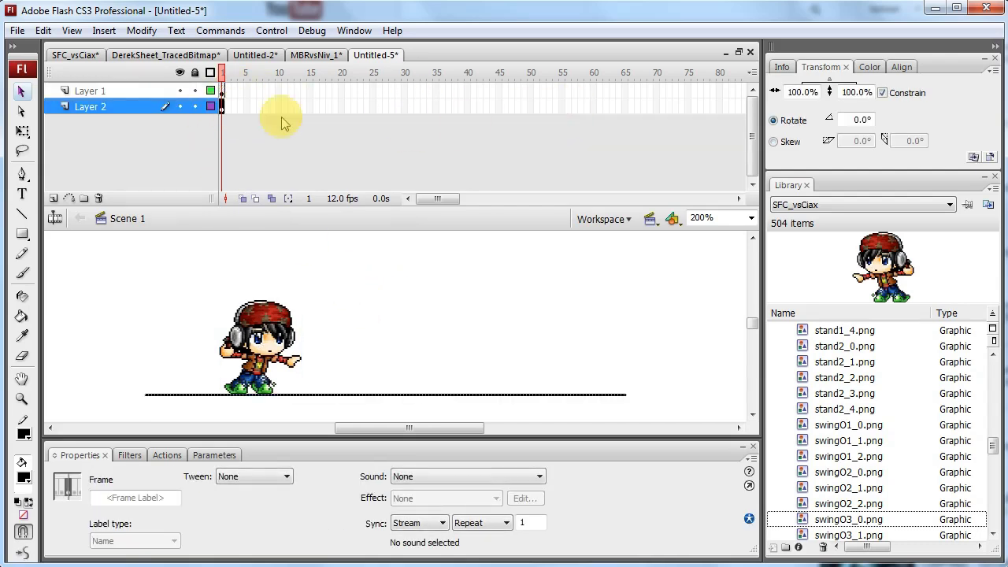
pyautogui.click(648, 106)
pyautogui.press('F5')
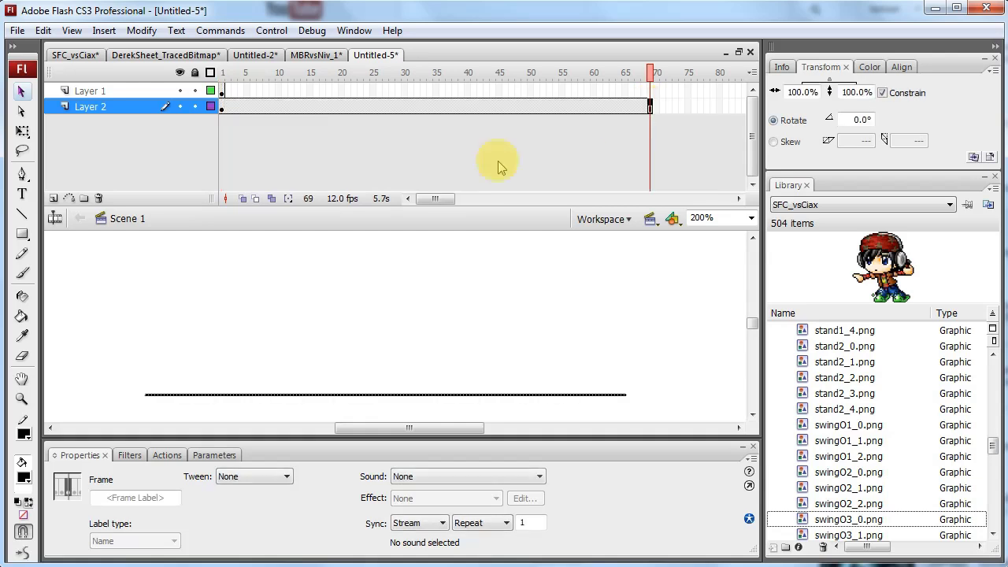
pyautogui.click(223, 91)
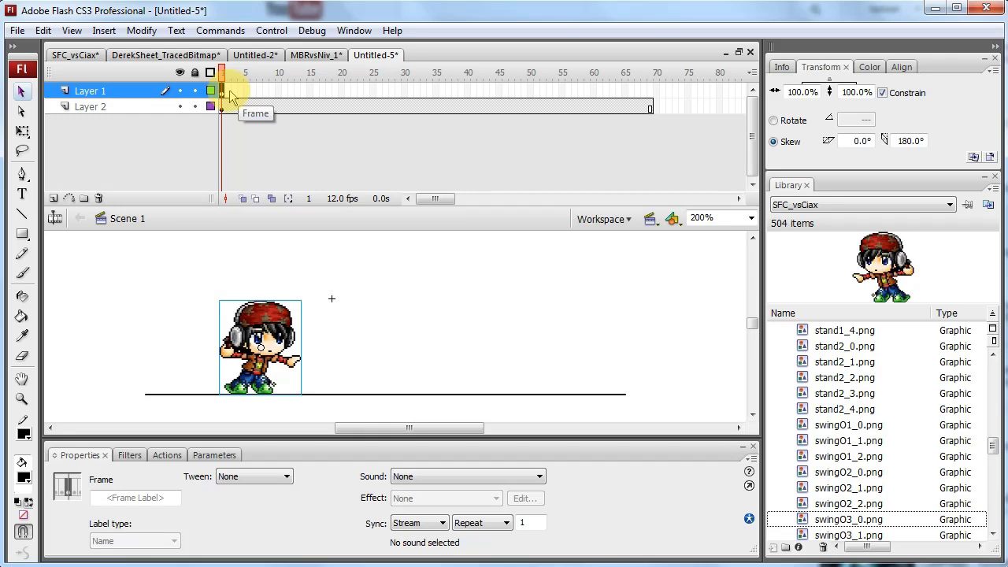
pyautogui.click(229, 91)
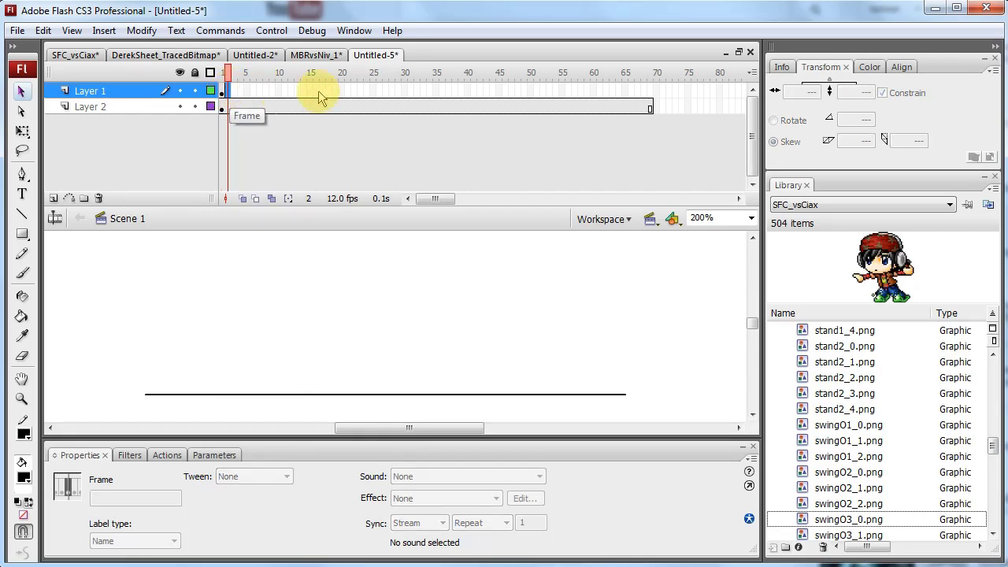
pyautogui.press('F5')
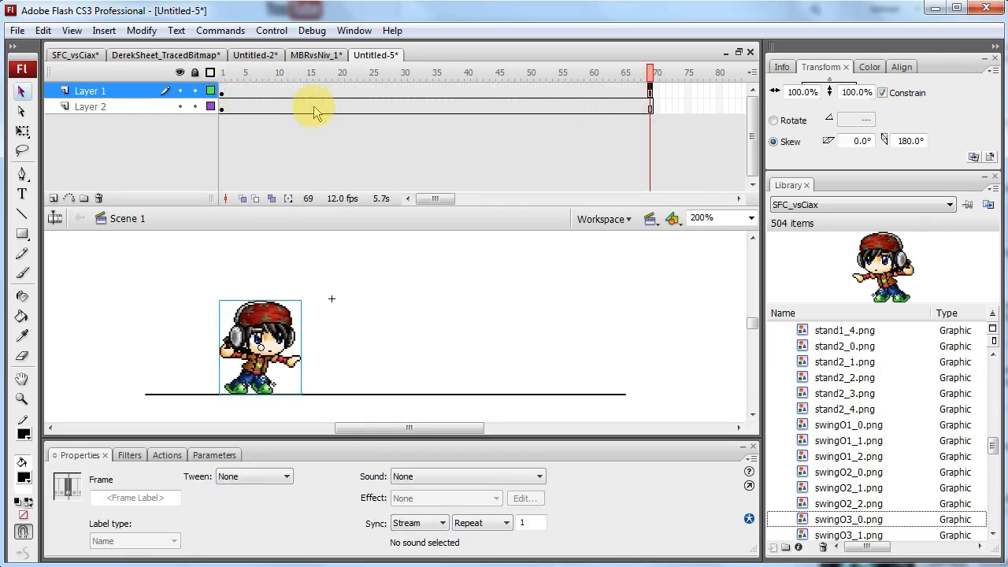
# Step: Add a keyframe at frame 2 of Layer 1, turn on onion skinning and nudge the character 2 pixels left
pyautogui.click(223, 91)
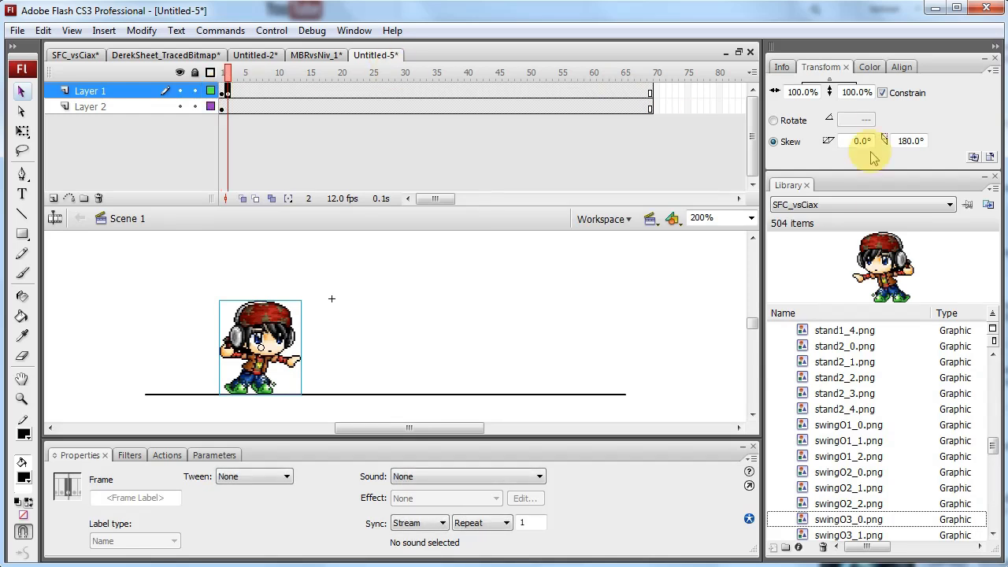
pyautogui.press('Left')
pyautogui.press('Left')
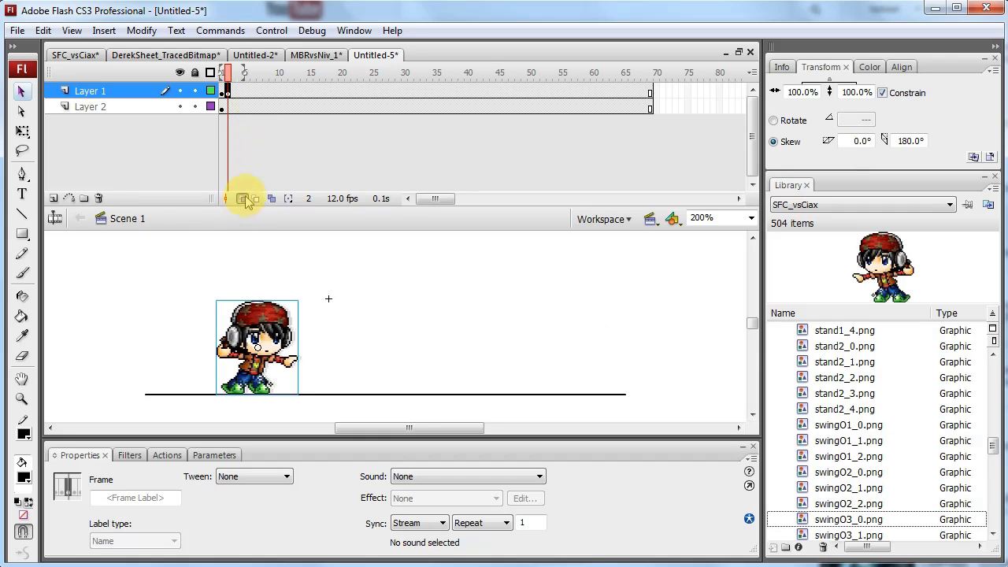
pyautogui.press('Left')
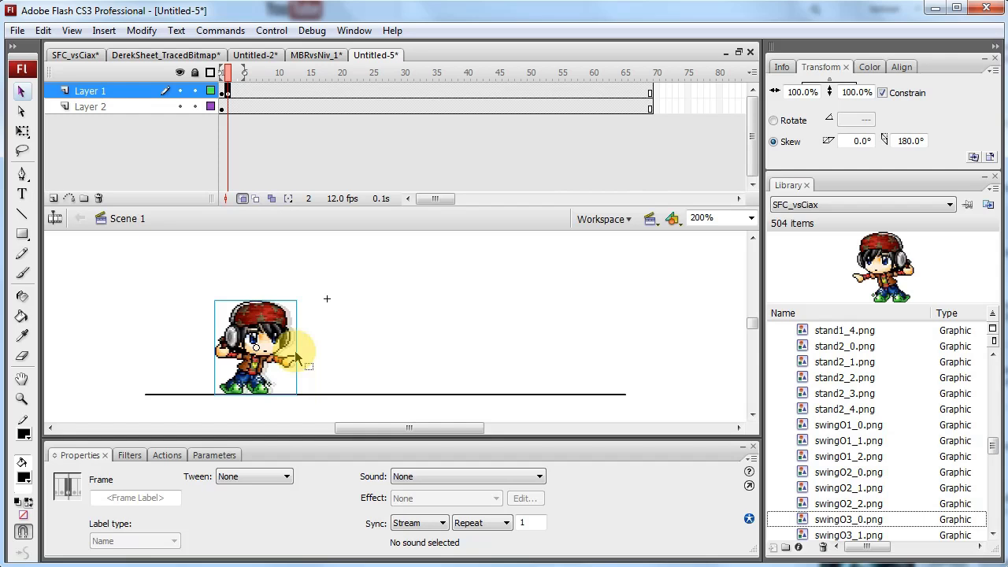
pyautogui.press('Right')
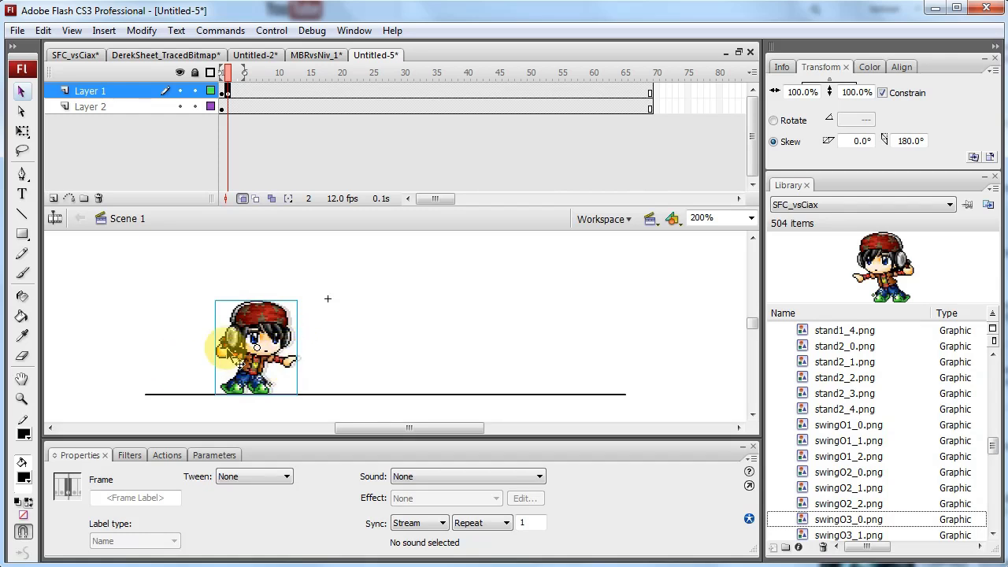
# Step: Add keyframes at frames 3 and 4 of Layer 1, nudging the character slightly further left in each
pyautogui.press('F6')
pyautogui.press('Left')
pyautogui.press('Left')
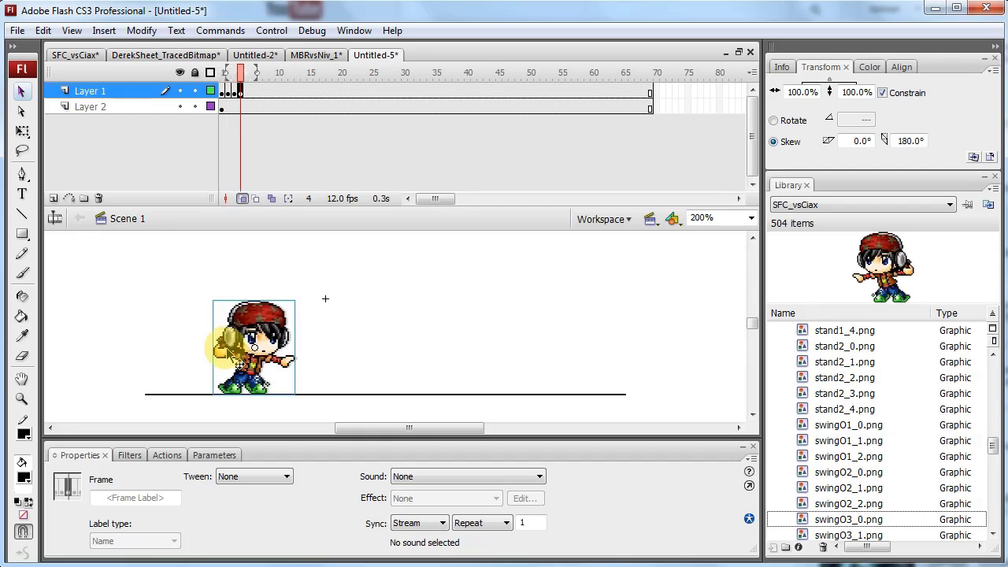
# Step: Step back and forth through frames 1 to 4 of Layer 1 to check the character's easing backward movement
pyautogui.moveTo(248, 131)
pyautogui.mouseDown()
pyautogui.moveTo(231, 139)
pyautogui.moveTo(243, 134)
pyautogui.mouseUp()
pyautogui.press(',')
pyautogui.press(',')
pyautogui.press(',')
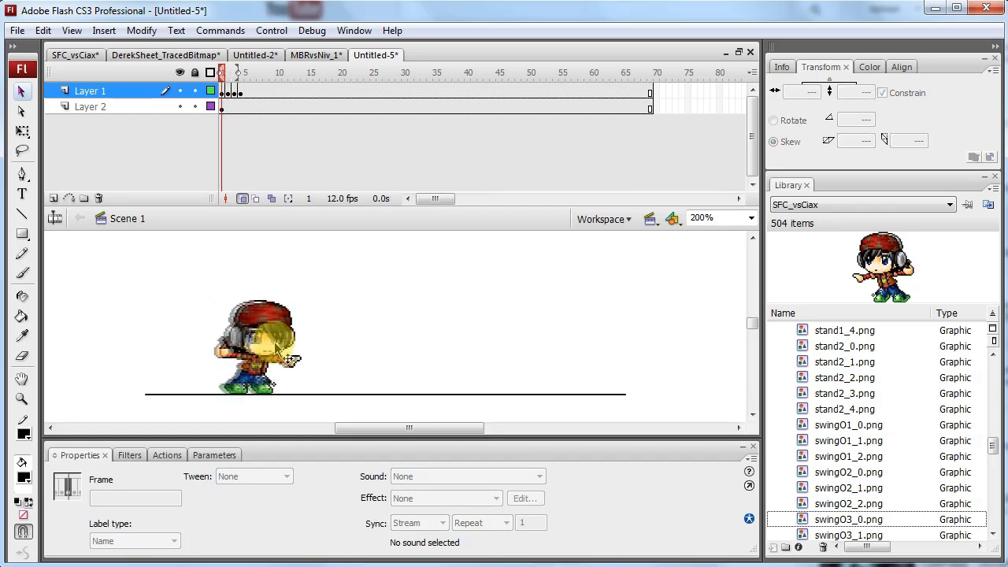
pyautogui.press('.')
pyautogui.press('.')
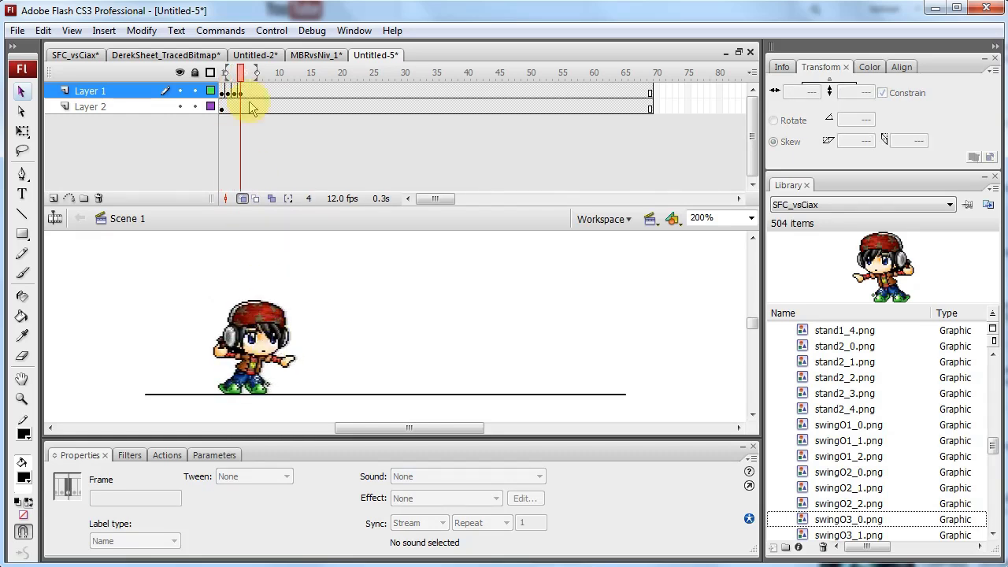
pyautogui.click(242, 93)
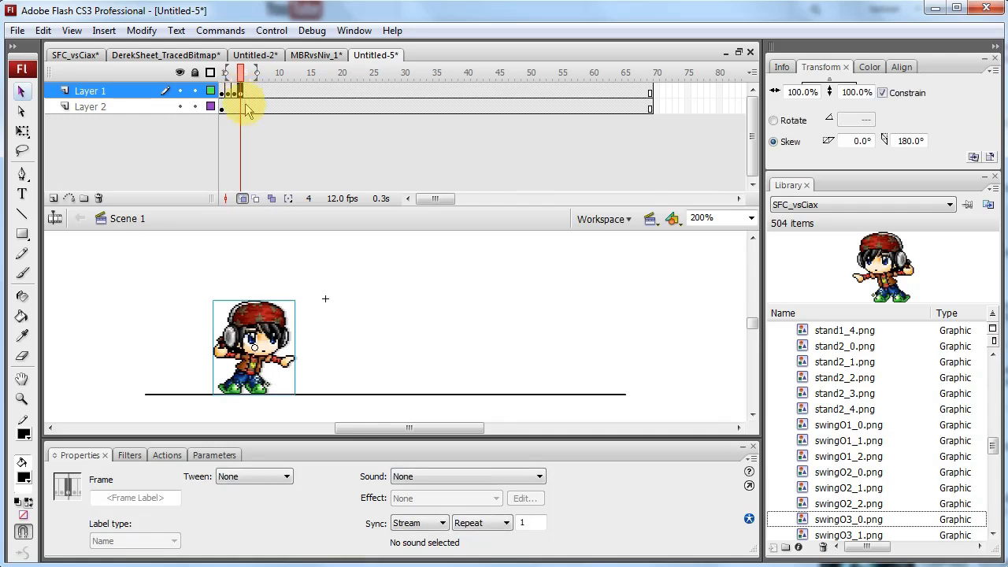
# Step: Insert a blank keyframe at frame 5 of Layer 1 and place swingO3_1.png there, flipped horizontally and standing on the ground line
pyautogui.press('F7')
pyautogui.click(849, 535)
pyautogui.moveTo(906, 260); pyautogui.dragTo(425, 301)
pyautogui.hotkey('alt', 'm')
pyautogui.press('t')
pyautogui.press('h')
pyautogui.moveTo(252, 295); pyautogui.dragTo(262, 328)
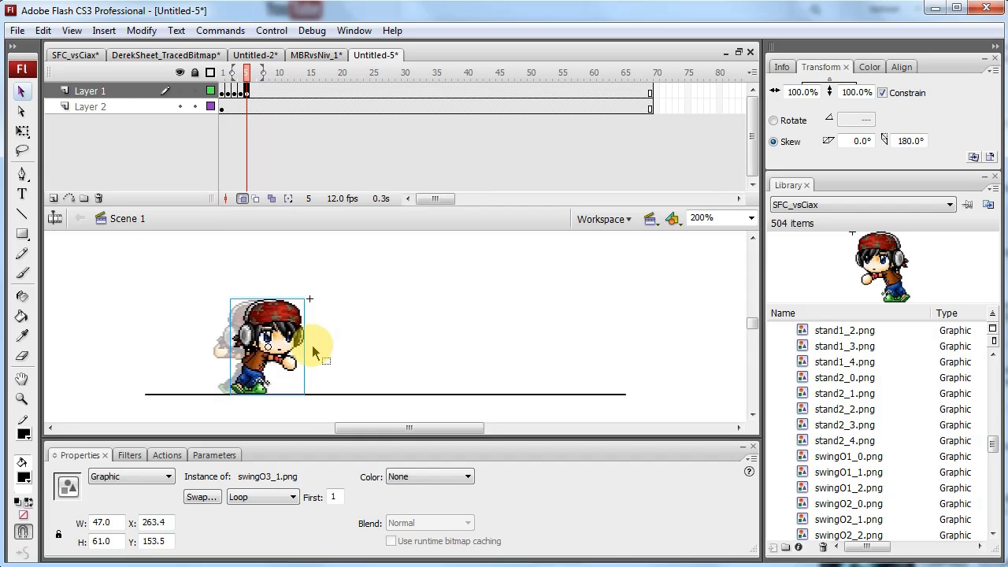
pyautogui.moveTo(297, 379); pyautogui.dragTo(297, 380)
# Step: Browse the swing poses in the library and compare the previews of swingO3_0, swingO3_1 and swingO3_2
pyautogui.click(983, 455)
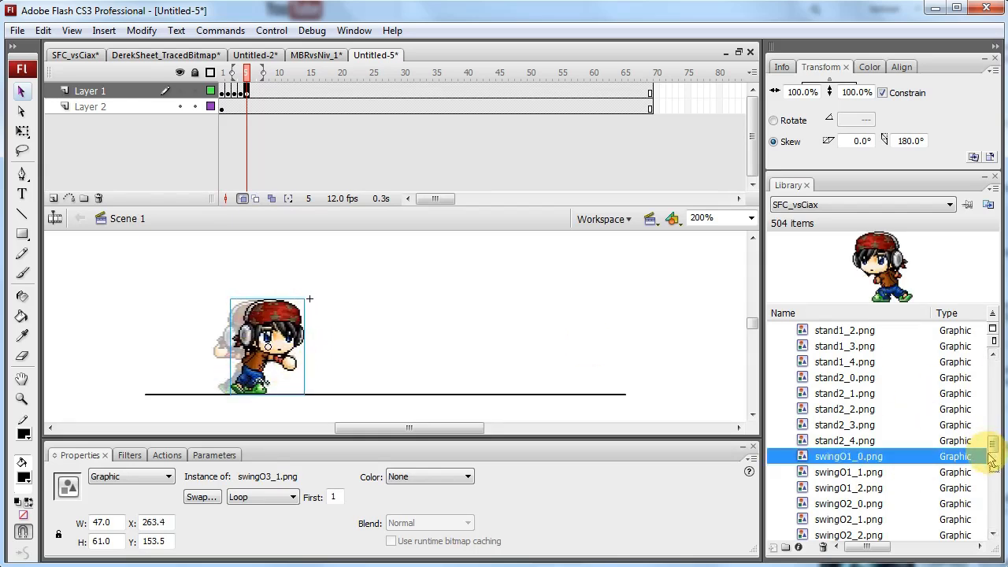
pyautogui.click(901, 457)
pyautogui.press('Down')
pyautogui.press('Down')
pyautogui.press('Down')
pyautogui.press('Down')
pyautogui.press('Down')
pyautogui.press('Down')
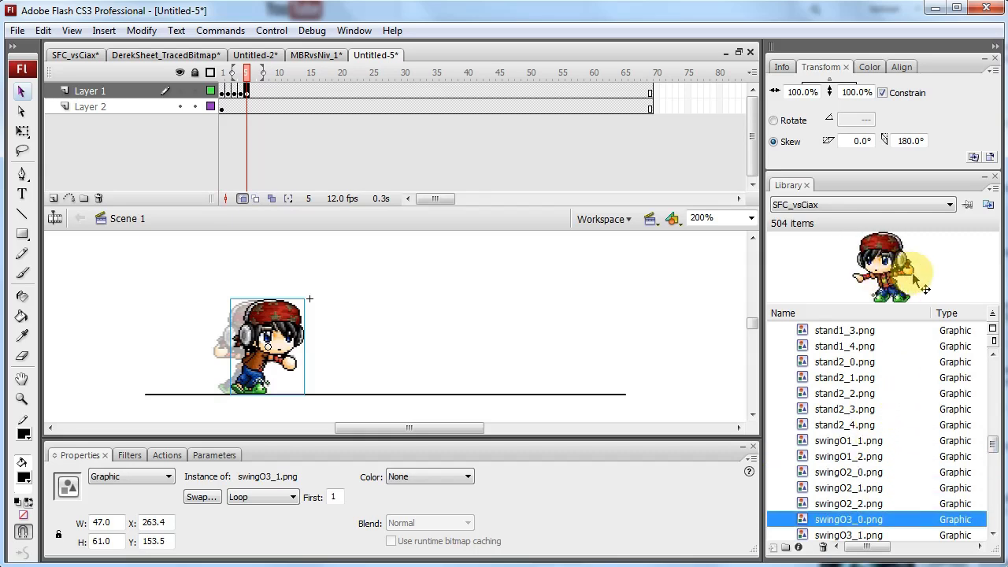
pyautogui.press('Down')
pyautogui.press('Down')
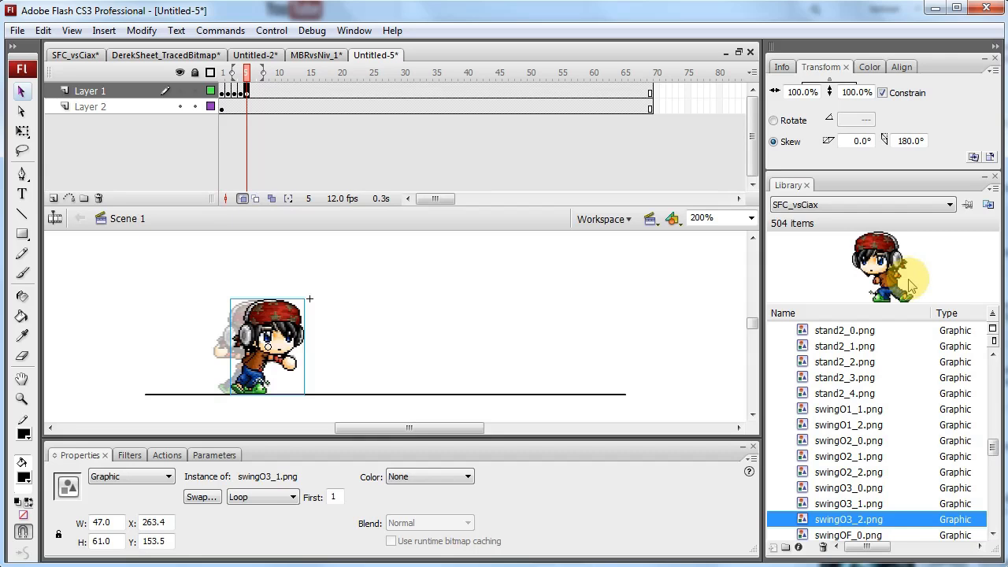
pyautogui.press('Up')
pyautogui.press('Up')
pyautogui.press('Down')
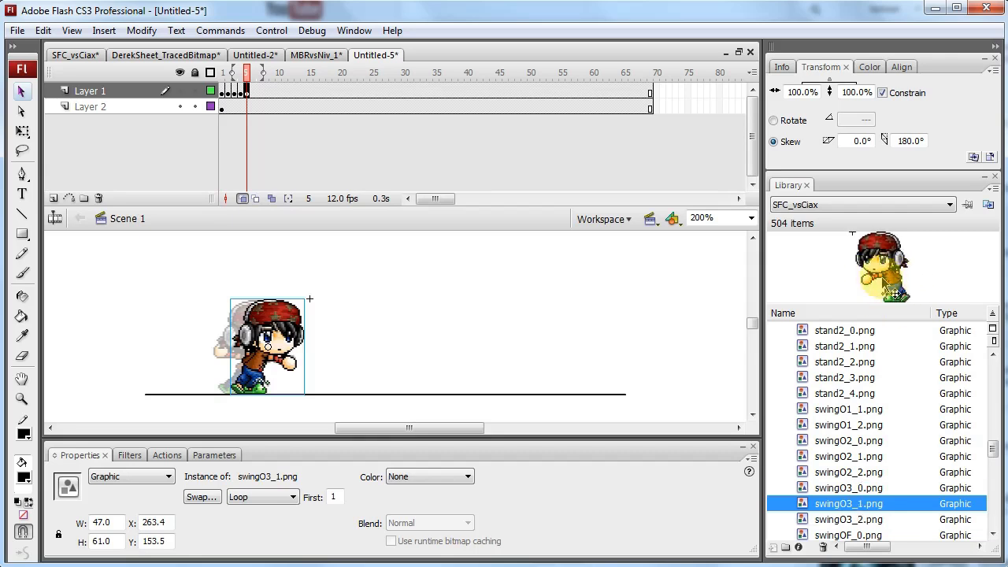
# Step: Shift the frame 5 character slightly further right along the ground line, to about X 268.4
pyautogui.moveTo(898, 297); pyautogui.dragTo(387, 322)
pyautogui.moveTo(279, 341); pyautogui.dragTo(297, 338)
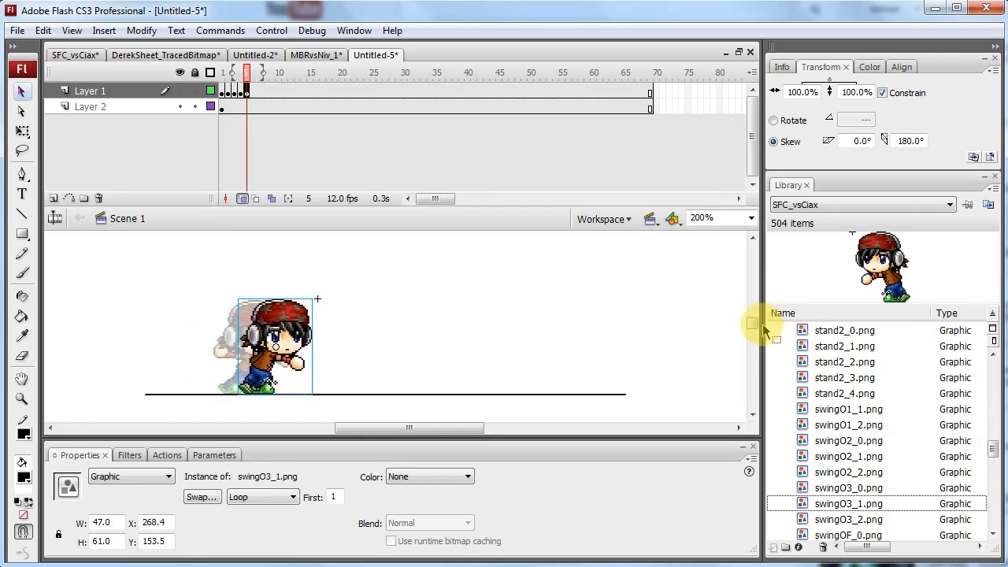
# Step: Insert a blank keyframe at frame 6 of Layer 1 with swingO3_2.png, flipped horizontally and aligned on the ground line just ahead of the previous pose
pyautogui.click(250, 94)
pyautogui.press('F7')
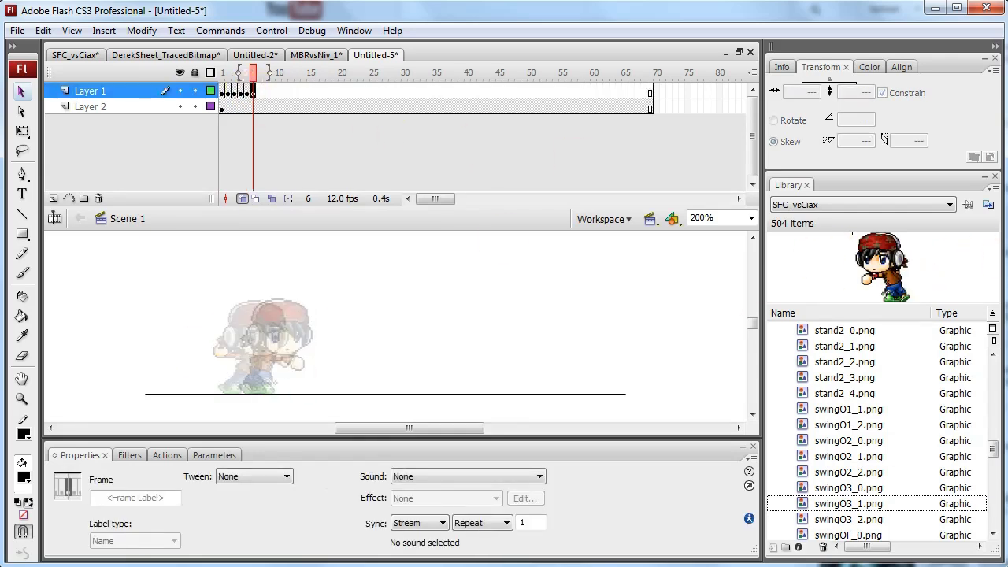
pyautogui.click(886, 518)
pyautogui.moveTo(896, 276); pyautogui.dragTo(370, 337)
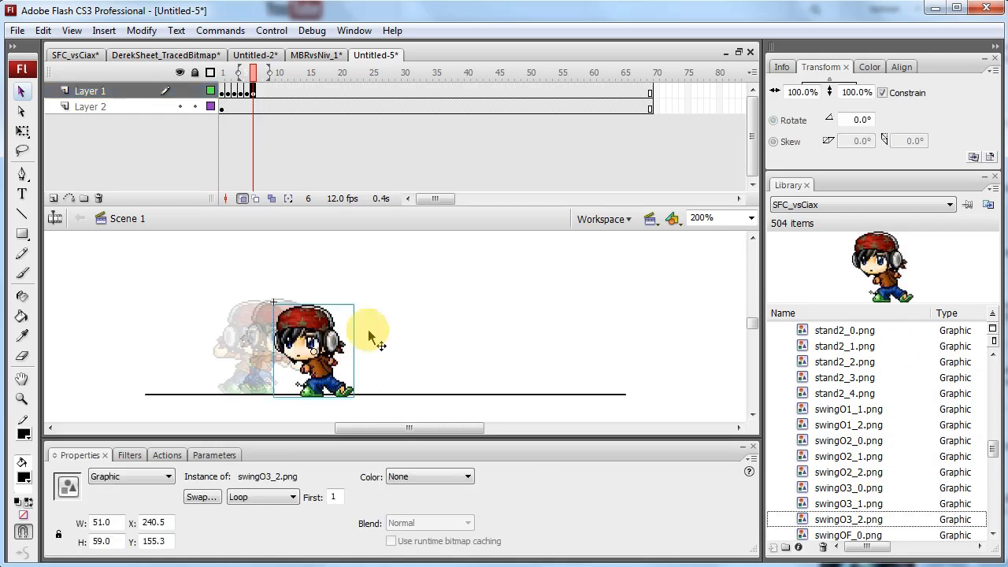
pyautogui.hotkey('alt', 'm')
pyautogui.press('t')
pyautogui.press('h')
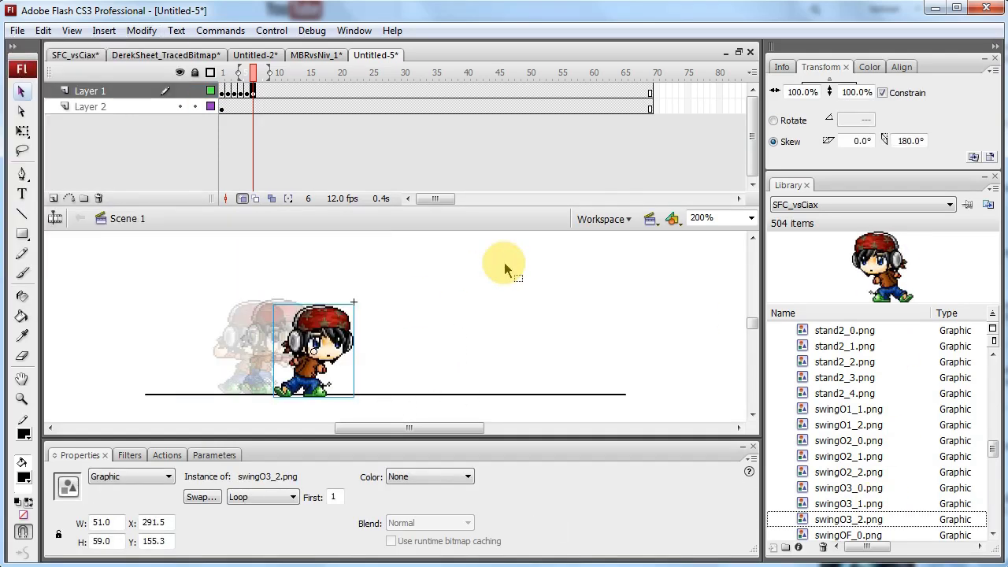
pyautogui.moveTo(341, 335)
pyautogui.mouseDown()
pyautogui.moveTo(339, 308)
pyautogui.moveTo(318, 332)
pyautogui.moveTo(334, 333)
pyautogui.mouseUp()
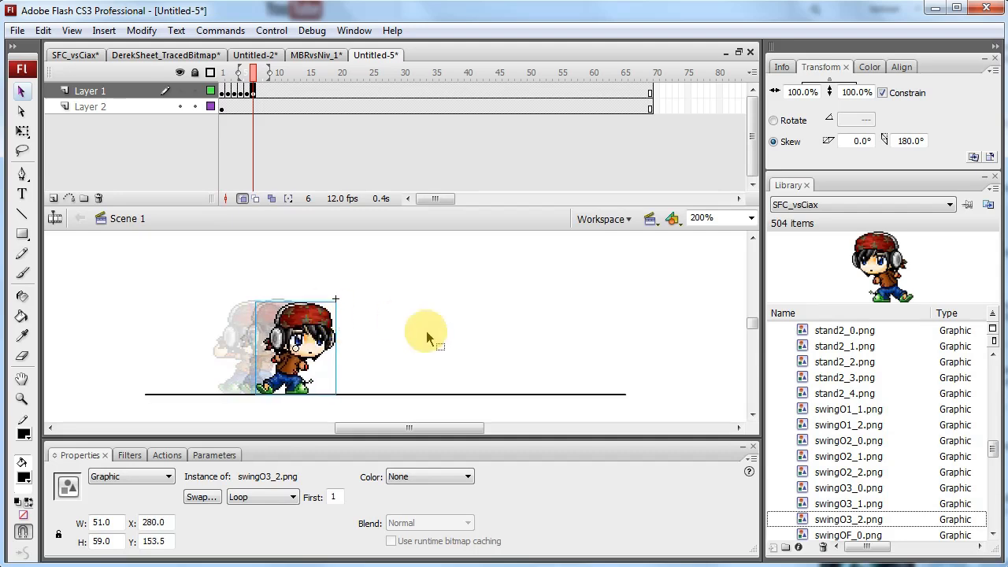
pyautogui.press('Left')
# Step: Add keyframes at frames 7 and 8 of Layer 1, nudging the character right in each, by a smaller distance in frame 8
pyautogui.click(257, 96)
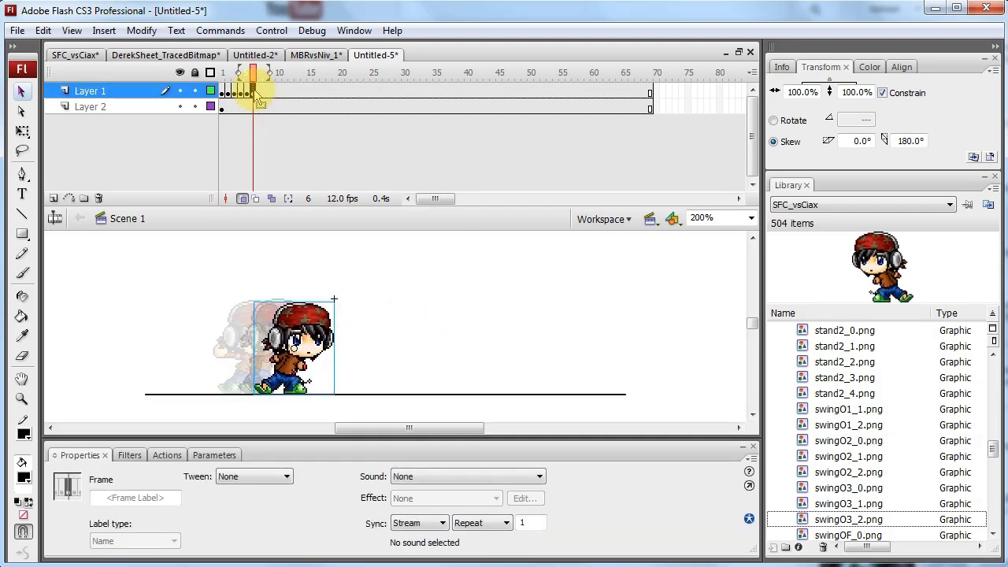
pyautogui.press('F6')
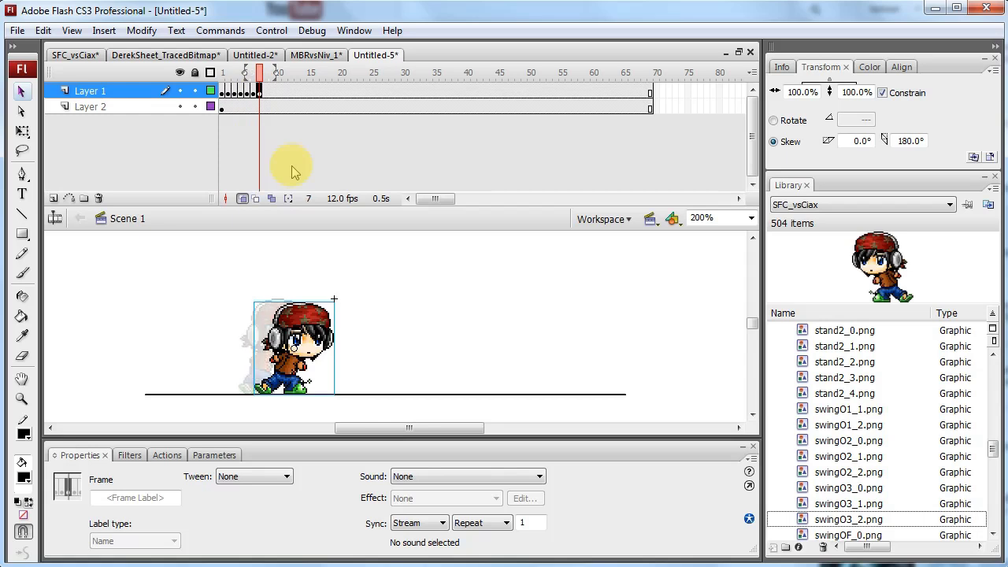
pyautogui.press('Right')
pyautogui.press('Right')
pyautogui.press('Right')
pyautogui.press('Right')
pyautogui.press('Right')
pyautogui.press('Right')
pyautogui.press('Right')
pyautogui.press('Right')
pyautogui.press('F6')
pyautogui.press('Right')
pyautogui.press('Right')
pyautogui.press('Right')
pyautogui.press('Right')
pyautogui.press('Right')
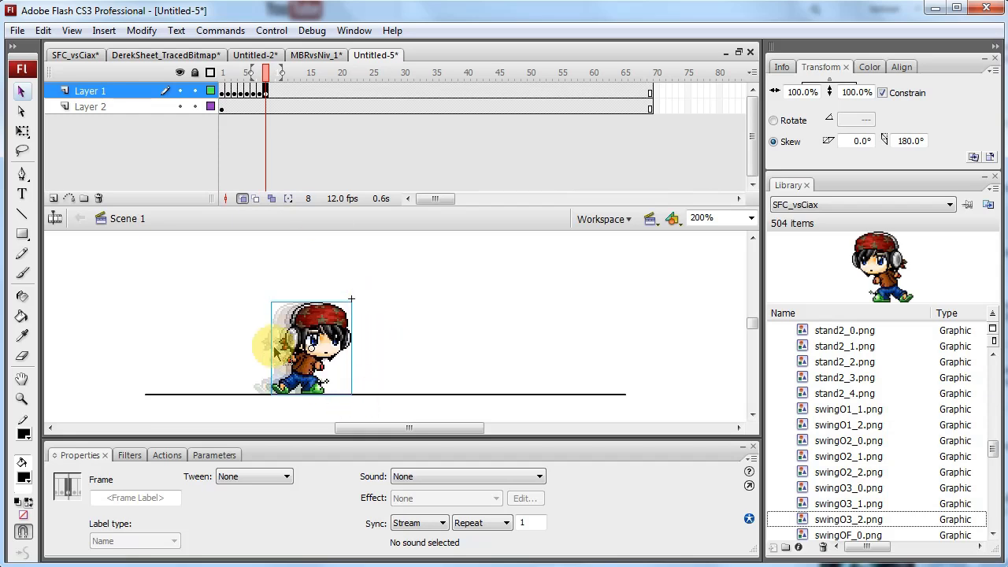
# Step: Add keyframes at frames 9 to 12 of Layer 1, nudging the character right by ever smaller amounts to ease out the movement
pyautogui.press('F6')
pyautogui.press('Right')
pyautogui.press('Right')
pyautogui.press('F6')
pyautogui.press('Right')
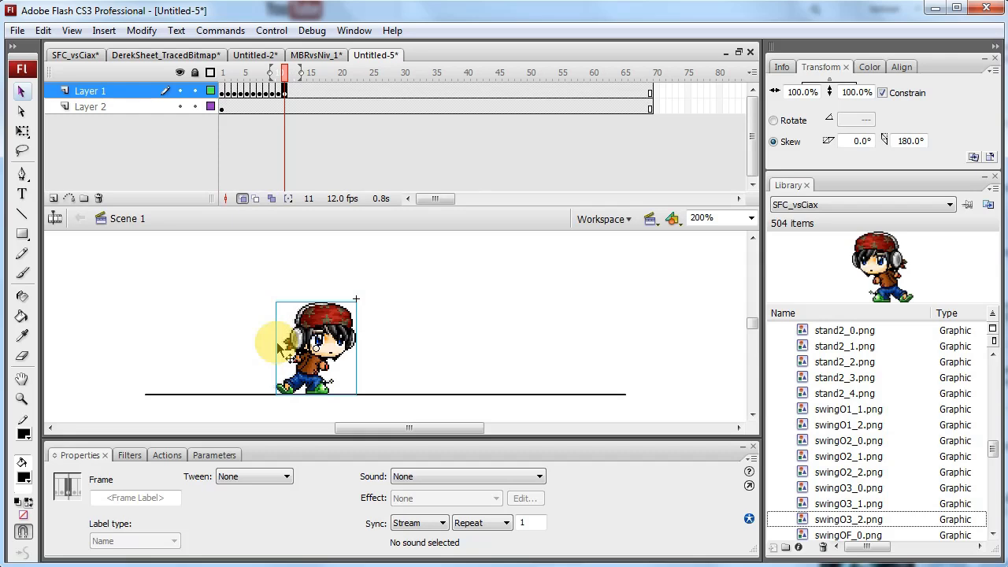
pyautogui.press('F6')
pyautogui.press('Right')
# Step: Play the animation from frame 1 to check the eased swing
pyautogui.click(224, 106)
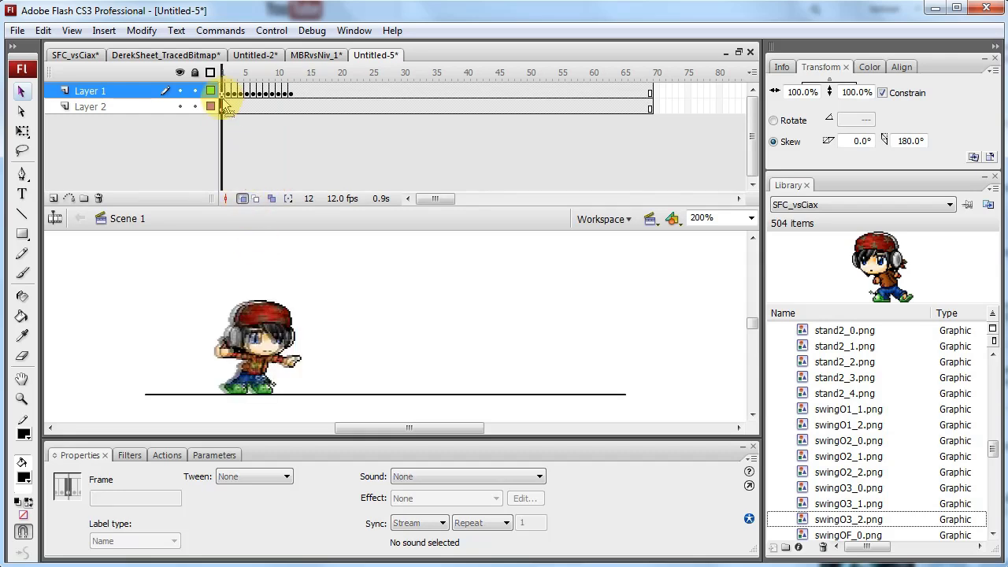
pyautogui.press('Return')
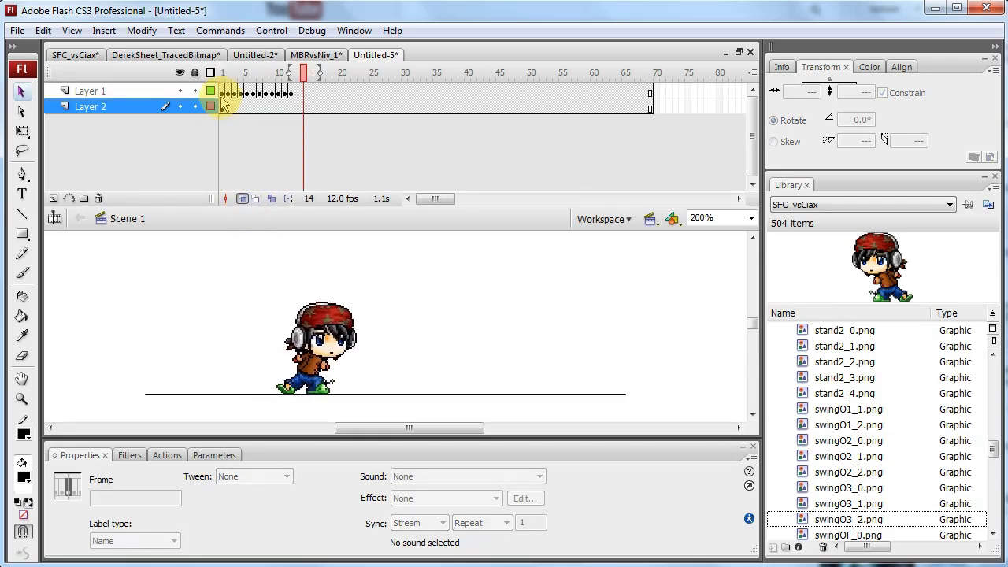
# Step: Set the document's frame rate to 24 fps and replay the animation from the first frame
pyautogui.click(198, 309)
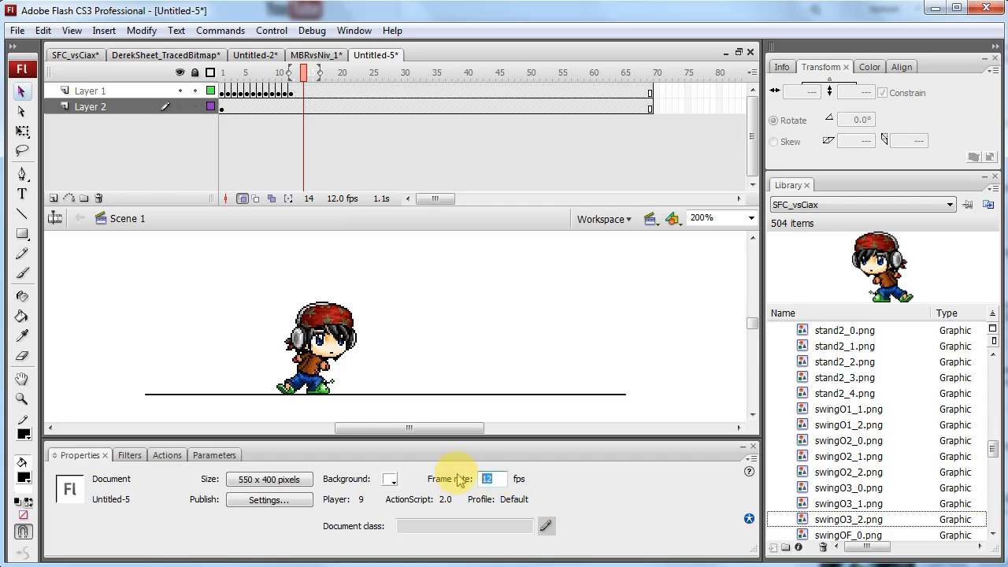
pyautogui.write('24')
pyautogui.click(206, 274)
pyautogui.click(226, 104)
pyautogui.click(225, 91)
pyautogui.press('Return')
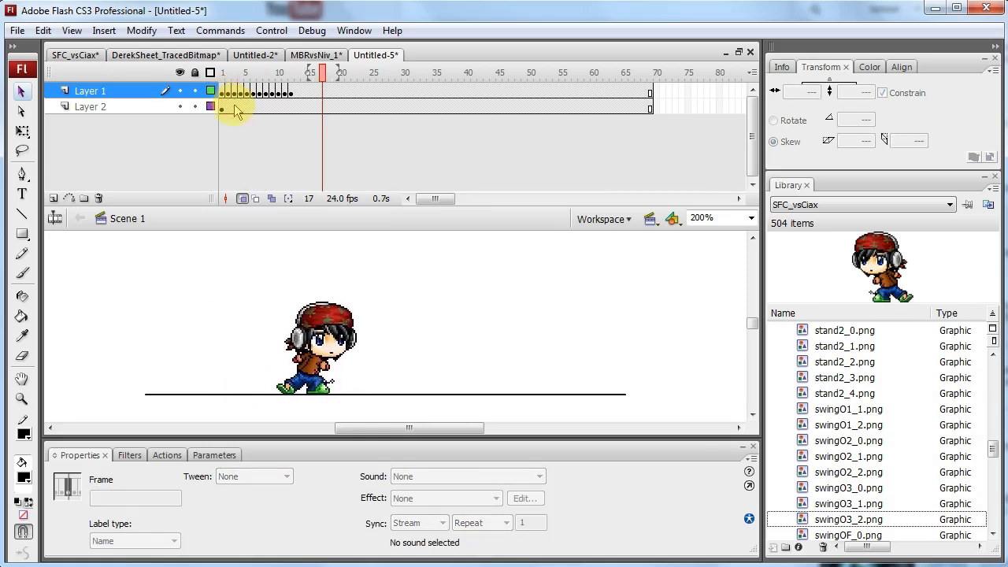
pyautogui.click(223, 106)
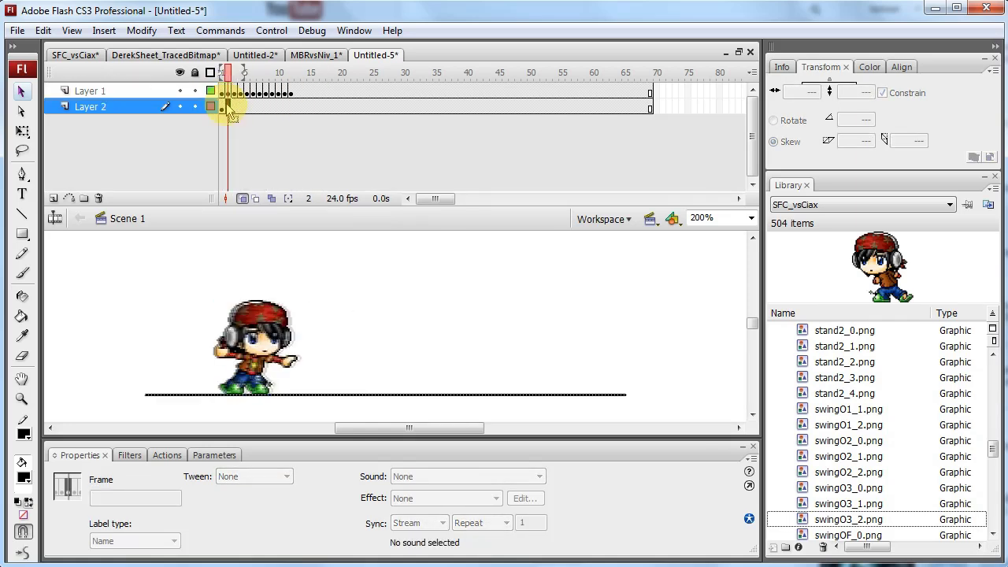
# Step: Add Layer 3 above Layer 1 and place a horizontally flipped swingO3_0.png on the ground line, well to the right of the first character
pyautogui.click(53, 198)
pyautogui.moveTo(72, 116); pyautogui.dragTo(79, 88)
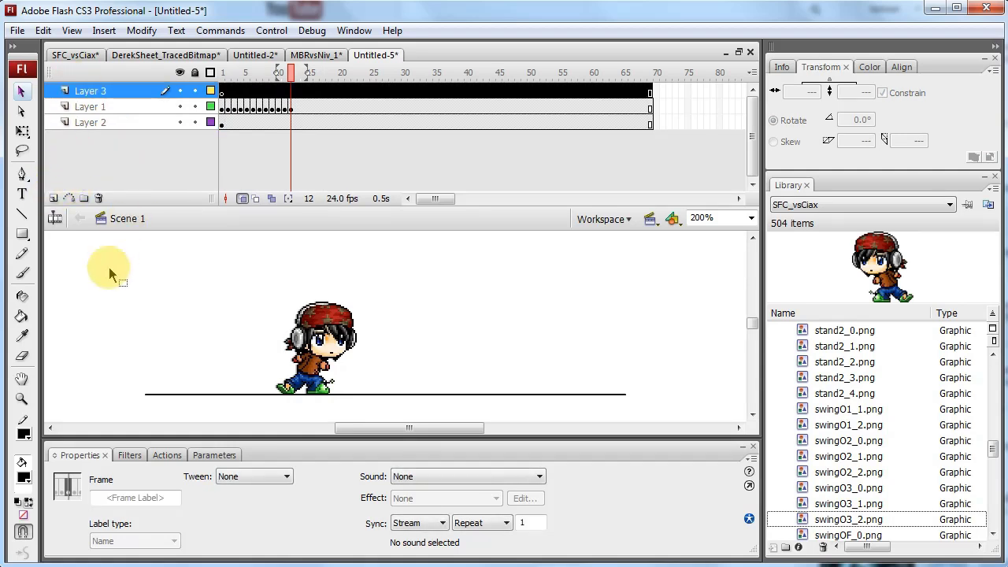
pyautogui.click(106, 268)
pyautogui.click(849, 503)
pyautogui.moveTo(849, 487); pyautogui.dragTo(541, 336)
pyautogui.hotkey('alt', 'm')
pyautogui.press('t')
pyautogui.press('h')
pyautogui.click(454, 335)
# Step: Start a new pose at frame 5 of Layer 3 using swingO3_1.png, flipped and placed slightly ahead of the second character's first pose
pyautogui.moveTo(223, 91); pyautogui.dragTo(247, 95)
pyautogui.click(247, 92)
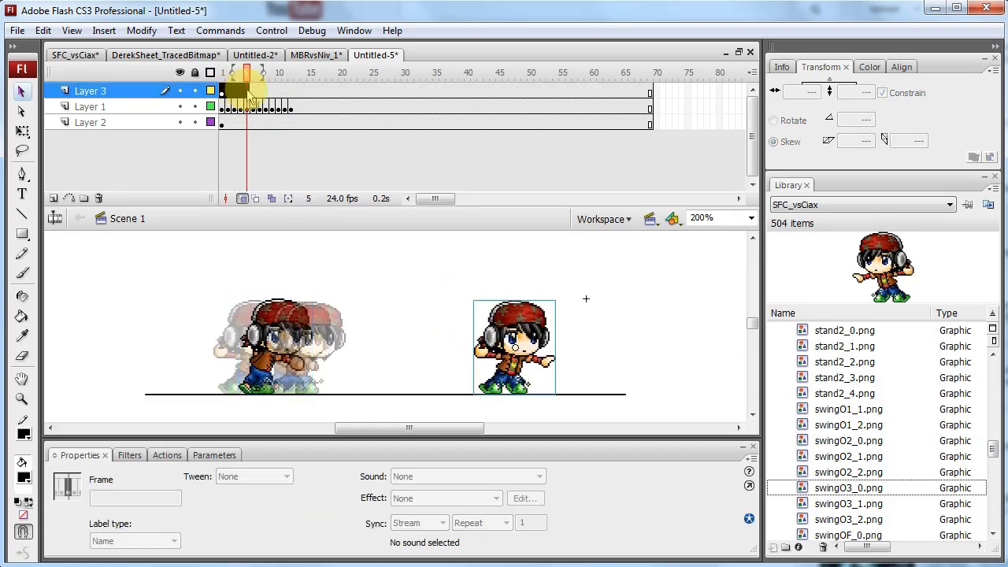
pyautogui.press('Delete')
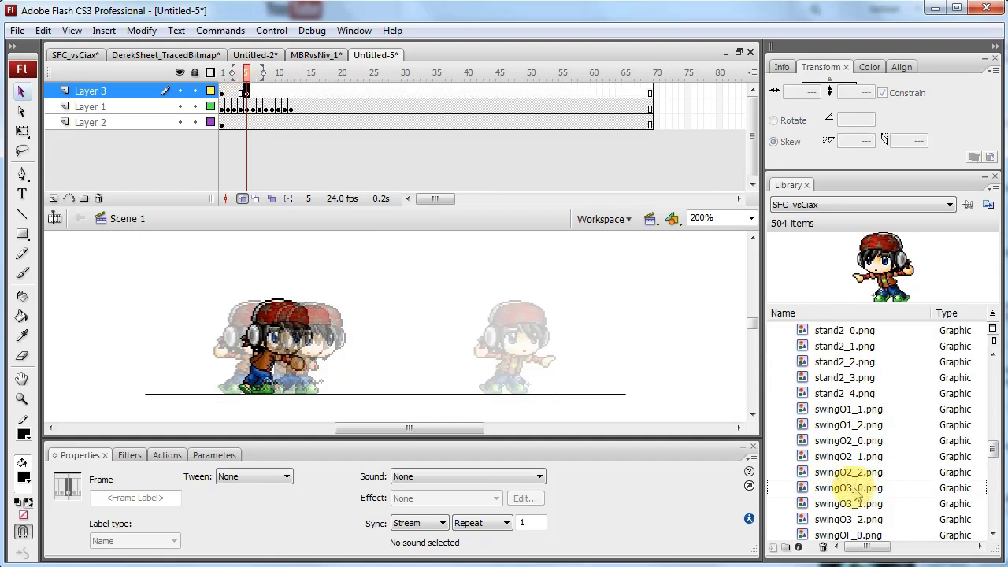
pyautogui.click(849, 504)
pyautogui.moveTo(889, 267); pyautogui.dragTo(543, 325)
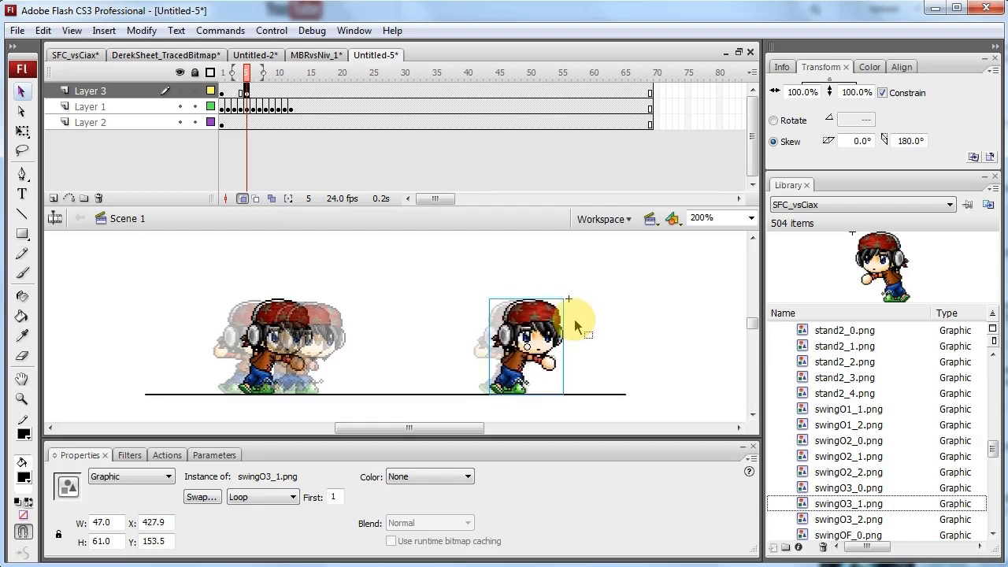
pyautogui.click(600, 331)
pyautogui.click(516, 324)
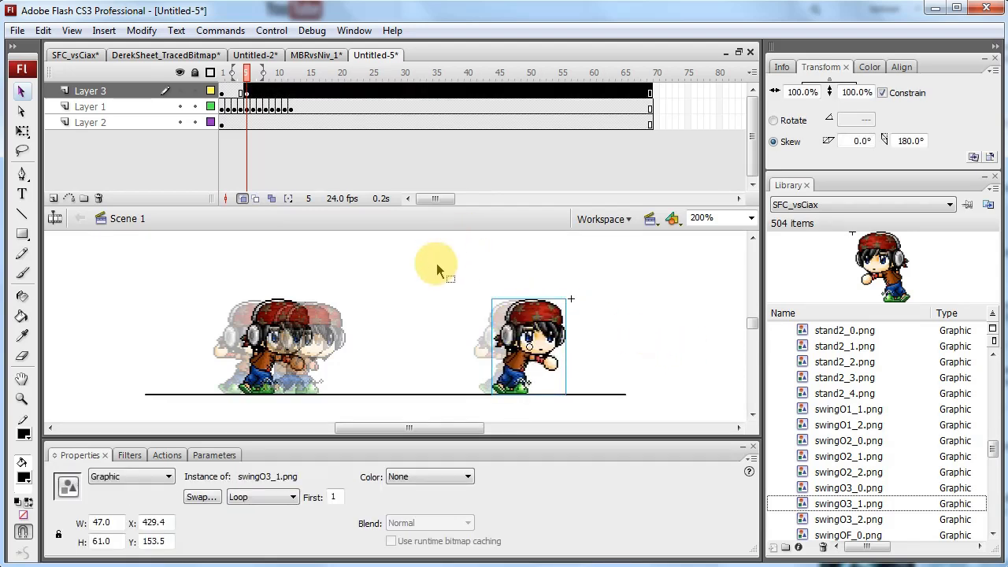
# Step: Start a new pose at frame 6 of Layer 3 using swingO3_2.png, flipped horizontally and placed on the ground line slightly further right
pyautogui.click(285, 107)
pyautogui.click(251, 93)
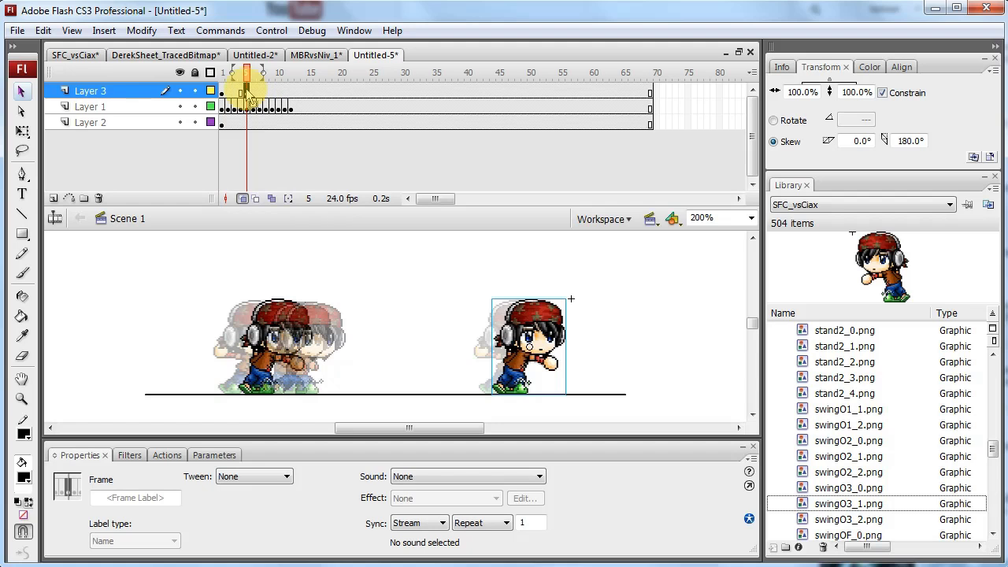
pyautogui.click(253, 92)
pyautogui.click(899, 517)
pyautogui.moveTo(899, 517); pyautogui.dragTo(583, 322)
pyautogui.hotkey('alt', 'm')
pyautogui.press('t')
pyautogui.press('h')
pyautogui.moveTo(628, 322); pyautogui.dragTo(586, 345)
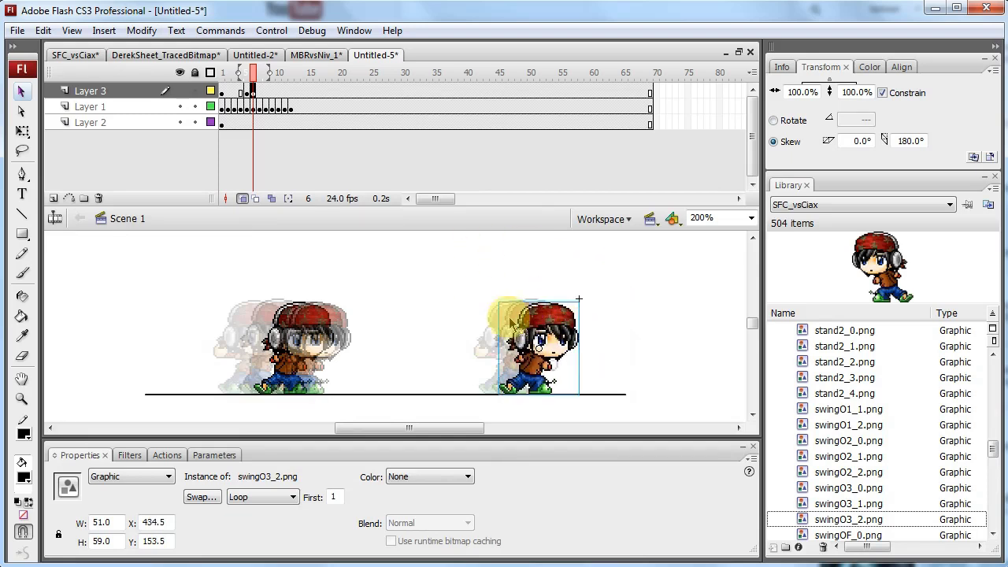
# Step: Remove the frames from 23 through 69 on all three layers
pyautogui.click(443, 313)
pyautogui.moveTo(361, 92); pyautogui.dragTo(657, 162)
pyautogui.rightClick(590, 112)
pyautogui.click(646, 180)
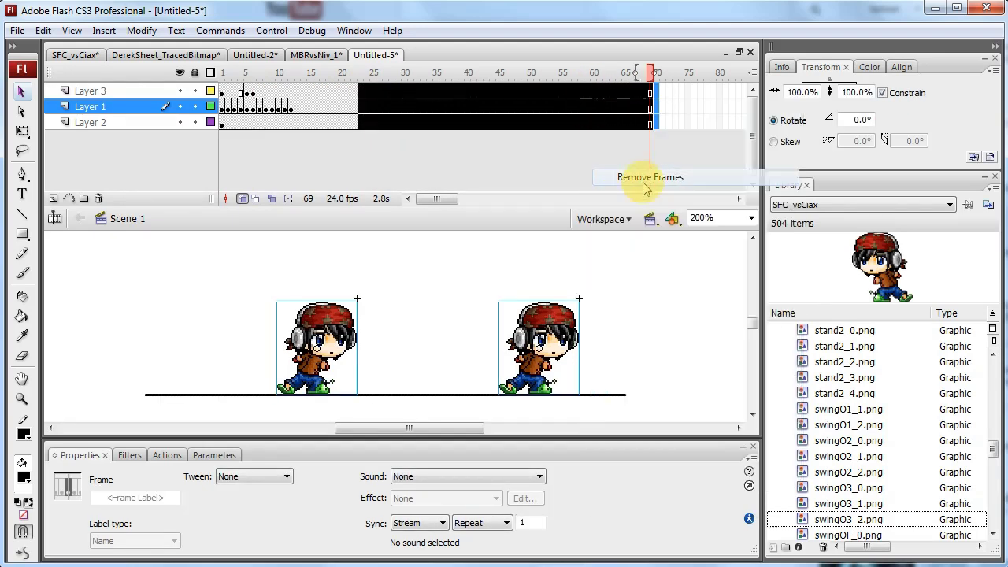
# Step: Test the movie, zoom in to compare the eased character with the uneased one, and close the preview
pyautogui.hotkey('ctrl', 'Return')
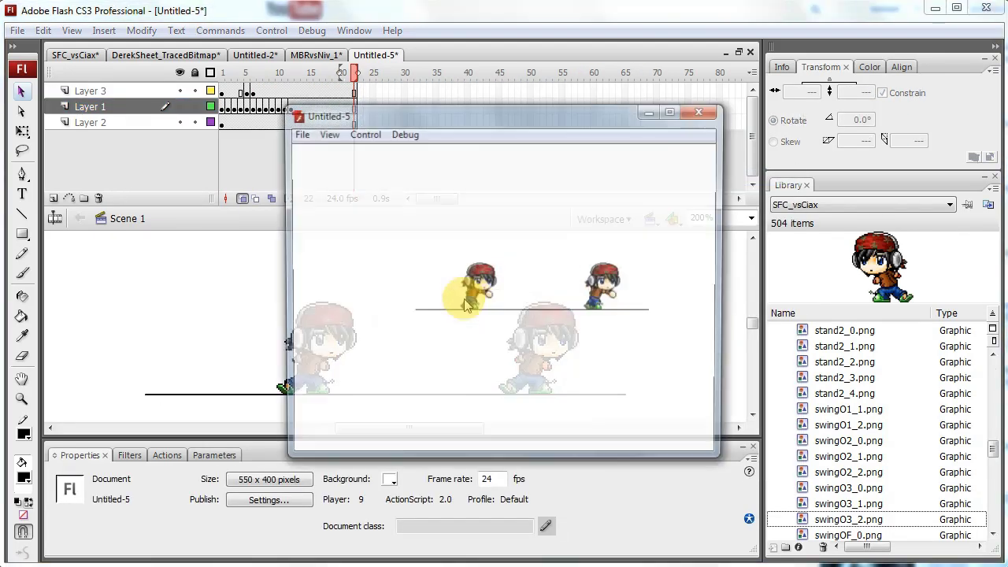
pyautogui.rightClick(596, 261)
pyautogui.click(634, 267)
pyautogui.moveTo(461, 394); pyautogui.dragTo(546, 354)
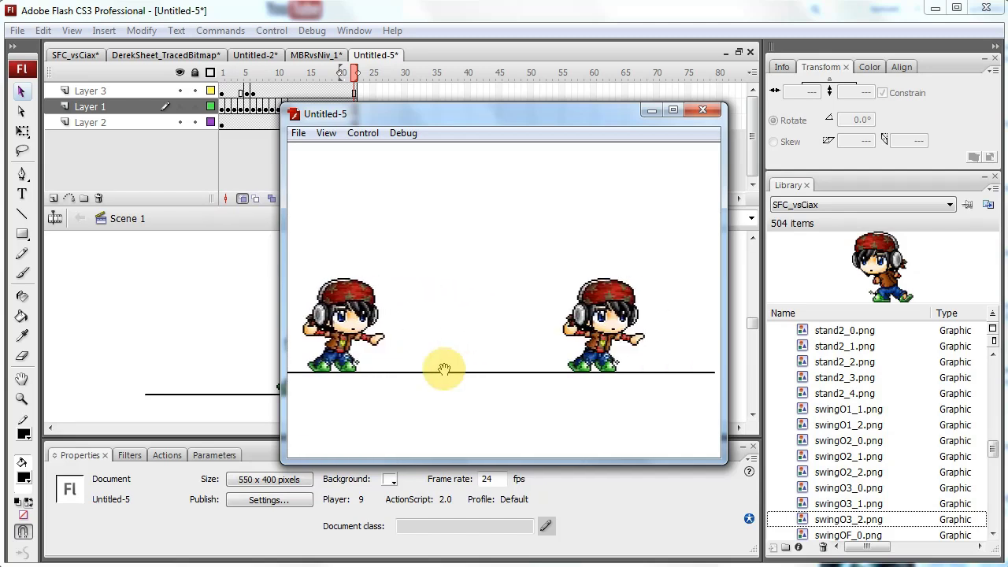
pyautogui.click(703, 110)
# Step: Go to frame 5 and pull the onion skin's end marker back to the current frame so only preceding frames are ghosted
pyautogui.moveTo(243, 75)
pyautogui.mouseDown()
pyautogui.moveTo(222, 74)
pyautogui.moveTo(247, 77)
pyautogui.mouseUp()
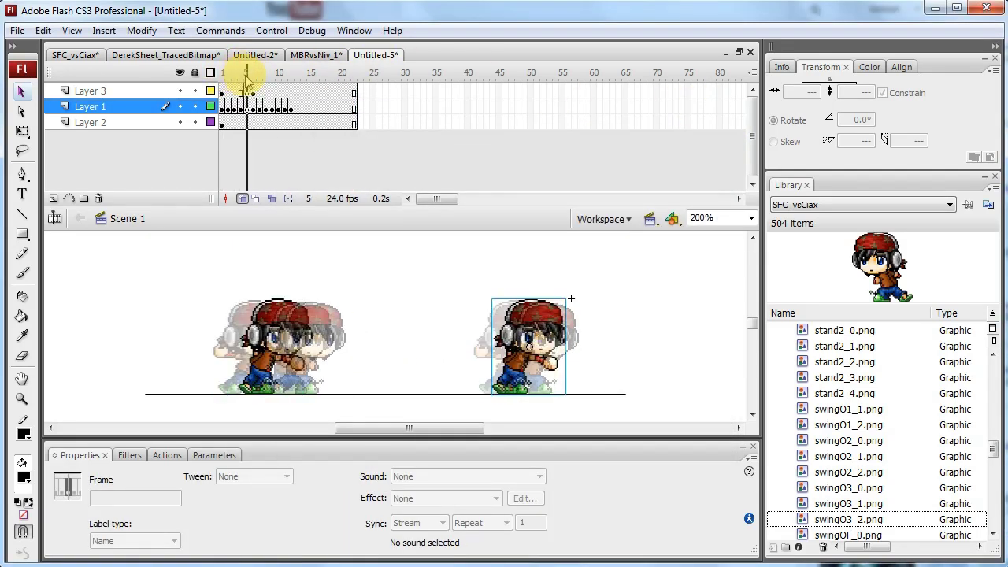
pyautogui.click(318, 363)
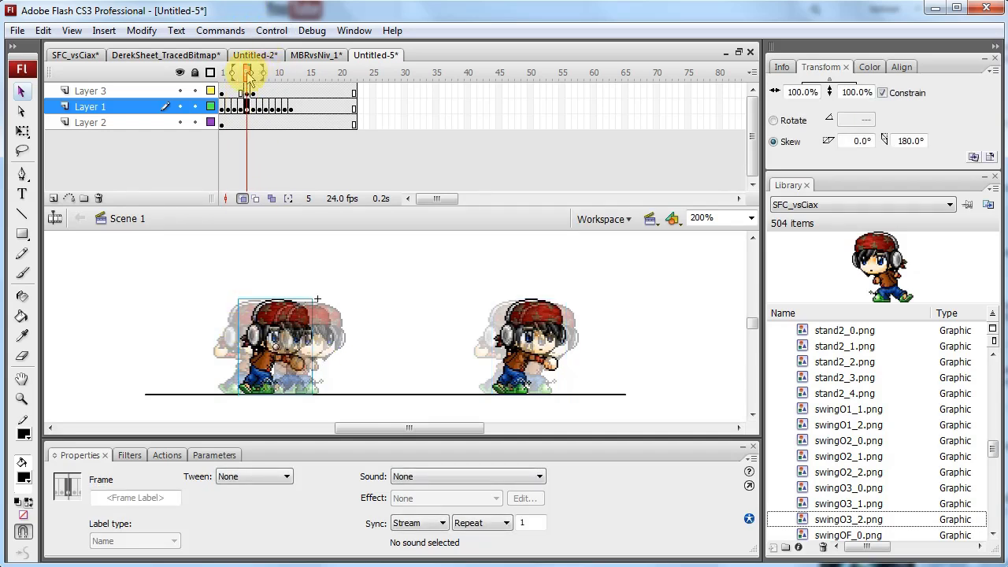
pyautogui.moveTo(262, 73); pyautogui.dragTo(249, 73)
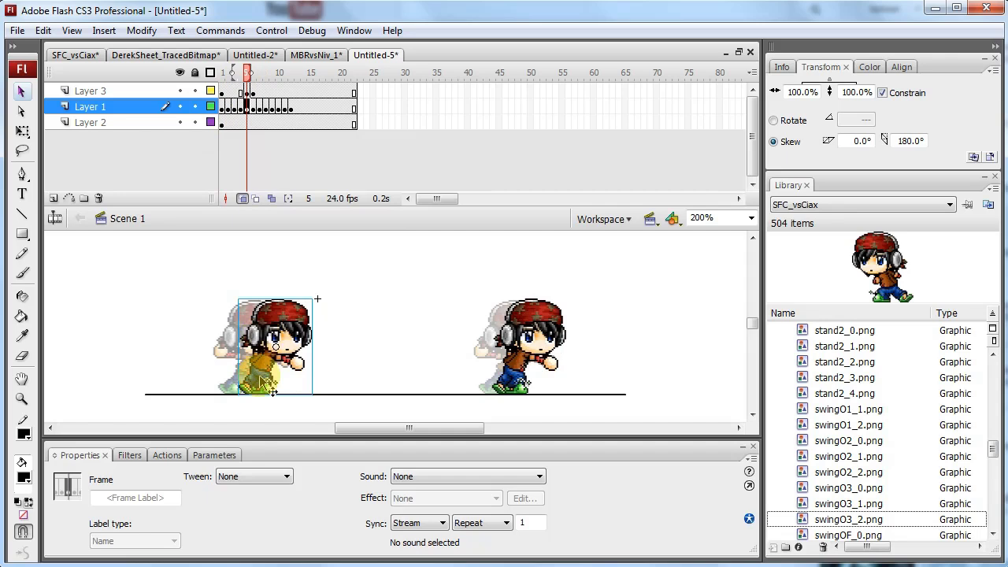
# Step: Step through Layer 1 from frame 5 to frame 12, examining how far the character moves between frames
pyautogui.press('.')
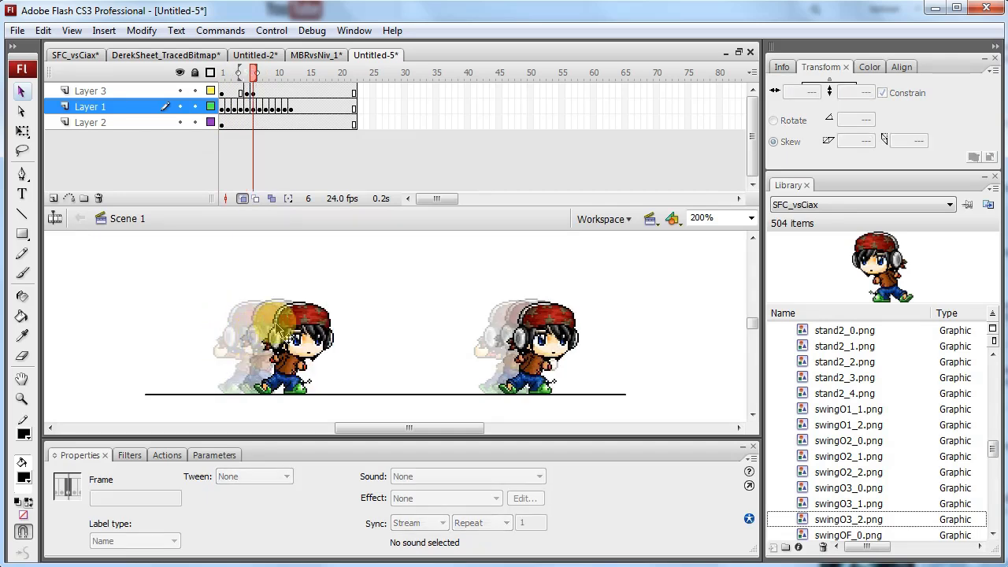
pyautogui.press('.')
pyautogui.click(276, 334)
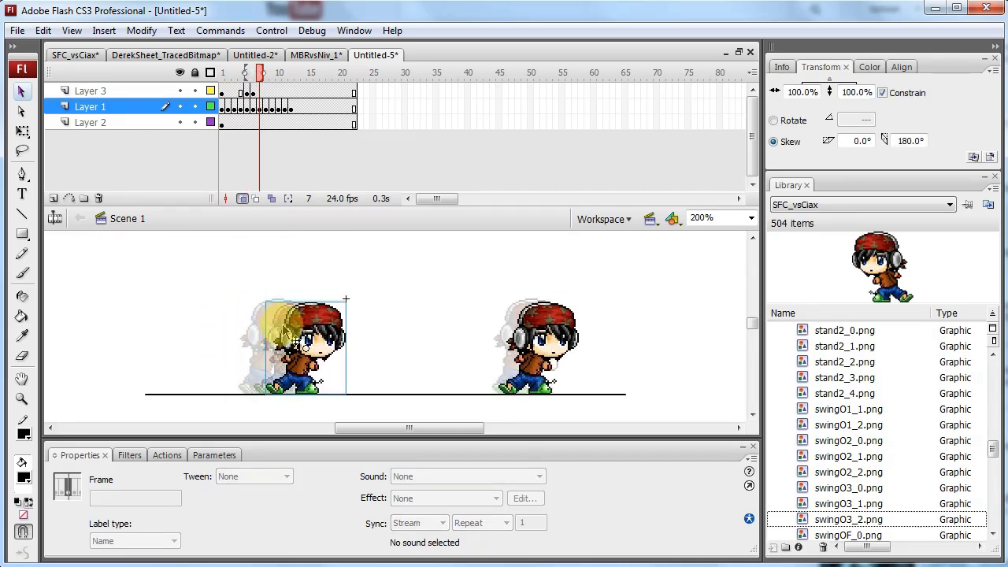
pyautogui.press('.')
pyautogui.click(289, 330)
pyautogui.press('.')
pyautogui.click(291, 330)
pyautogui.press('.')
pyautogui.click(293, 332)
pyautogui.press('.')
pyautogui.click(296, 333)
pyautogui.press('.')
pyautogui.press(',')
pyautogui.click(288, 110)
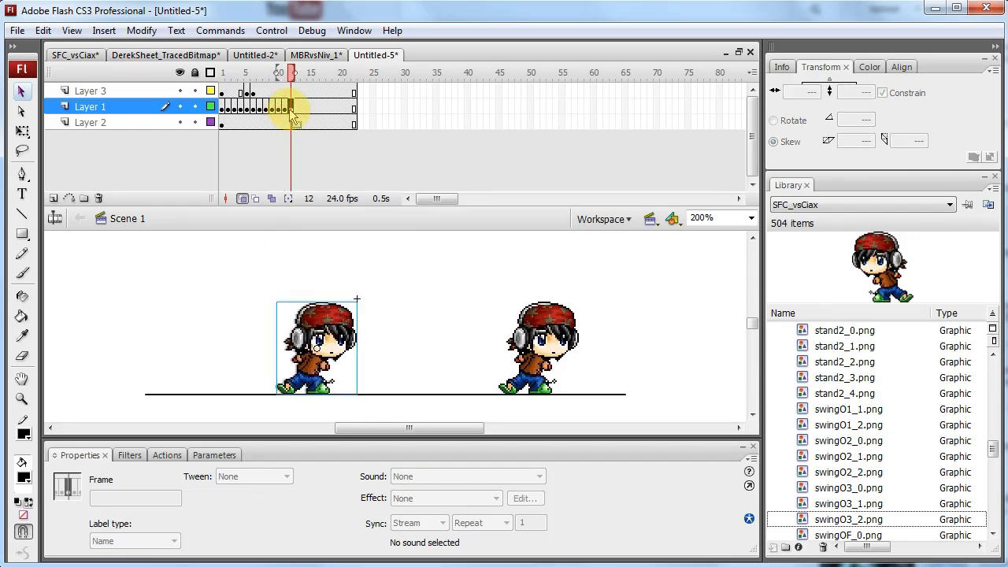
# Step: Remove frame 23 from Layer 1 and play the animation through
pyautogui.press('.')
pyautogui.click(291, 110)
pyautogui.click(349, 120)
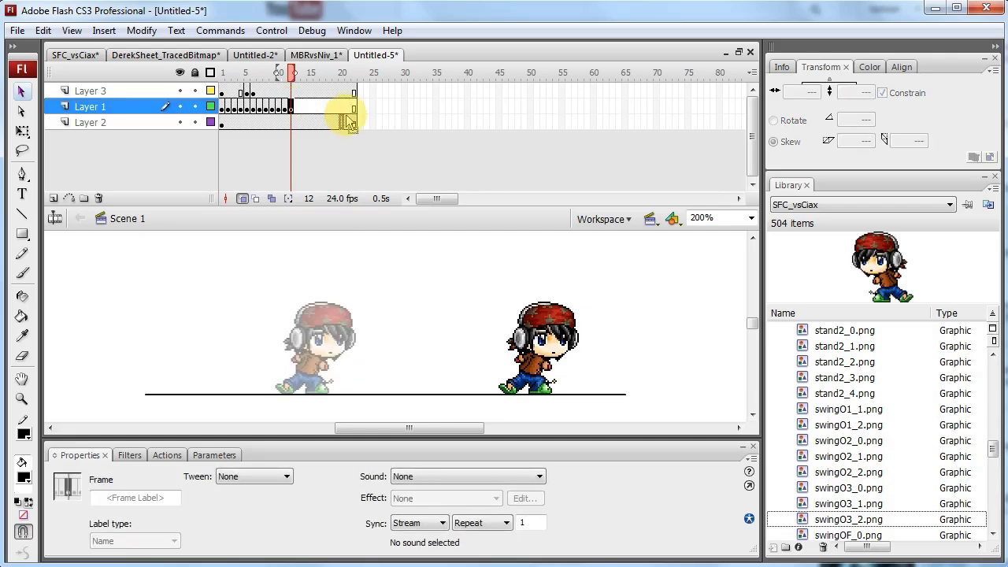
pyautogui.click(356, 108)
pyautogui.rightClick(359, 107)
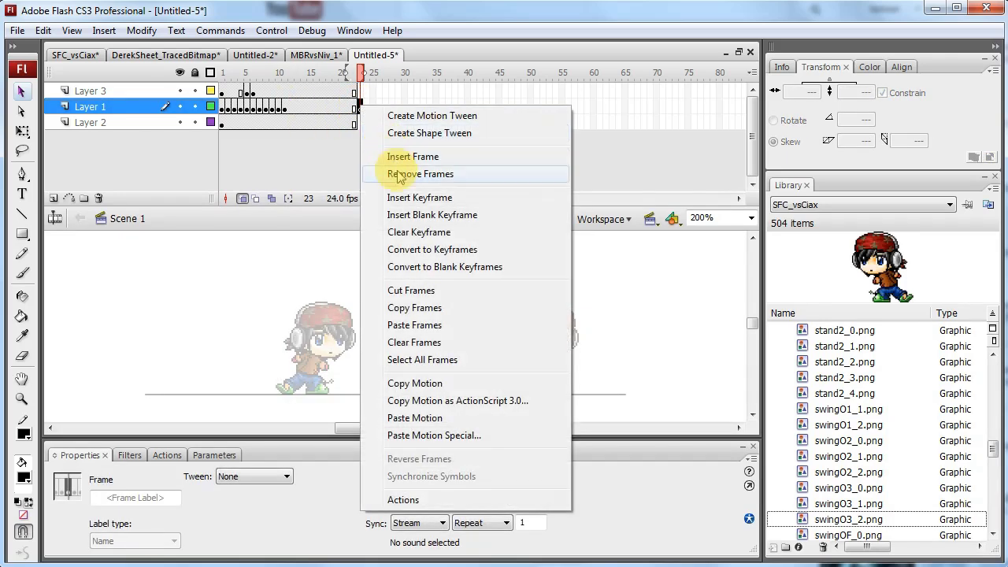
pyautogui.click(370, 170)
pyautogui.press('Return')
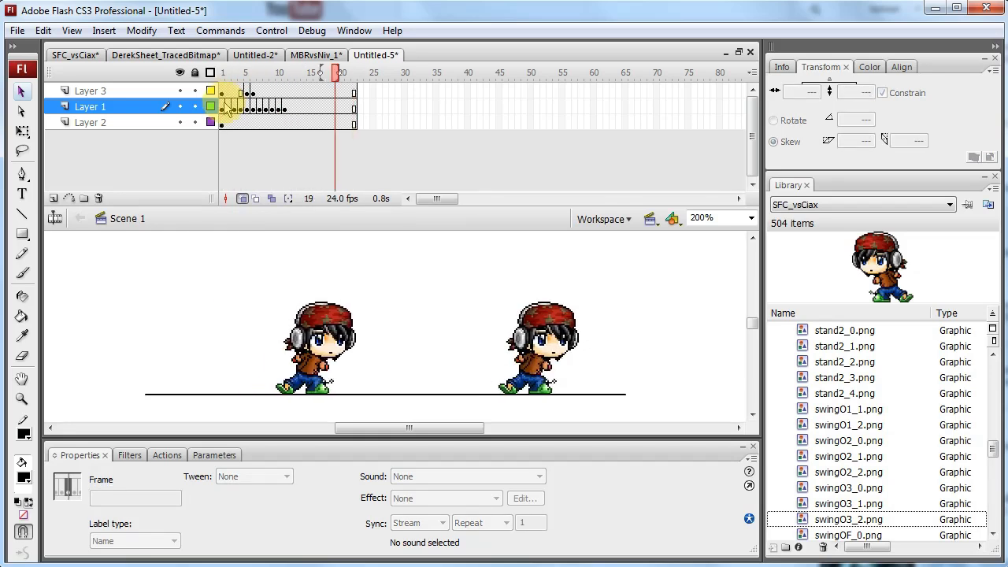
pyautogui.click(218, 326)
# Step: Switch to the SFC_vsCiax document, then scrub and play its character animation up to about frame 115
pyautogui.click(132, 58)
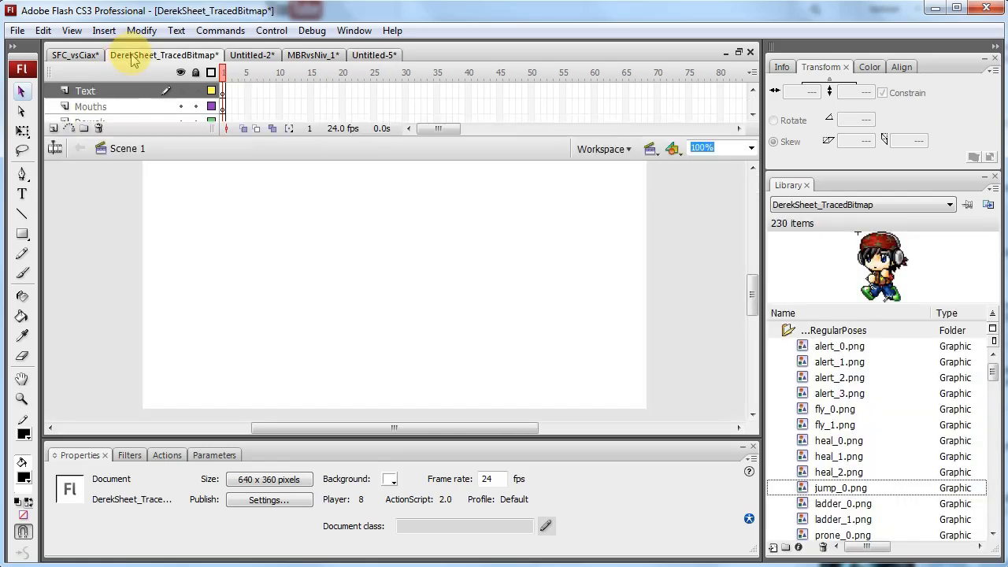
pyautogui.click(71, 55)
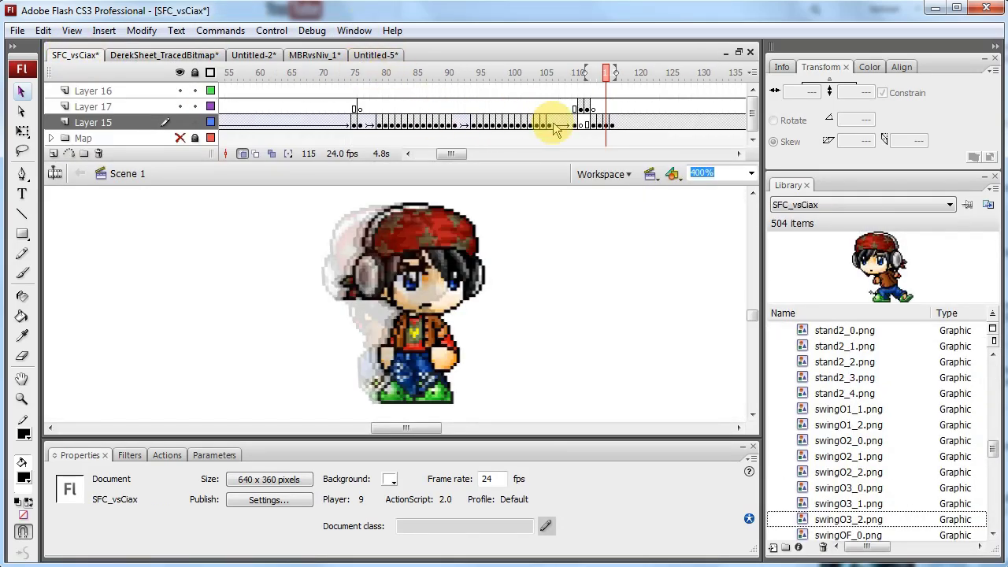
pyautogui.moveTo(569, 79); pyautogui.dragTo(606, 77)
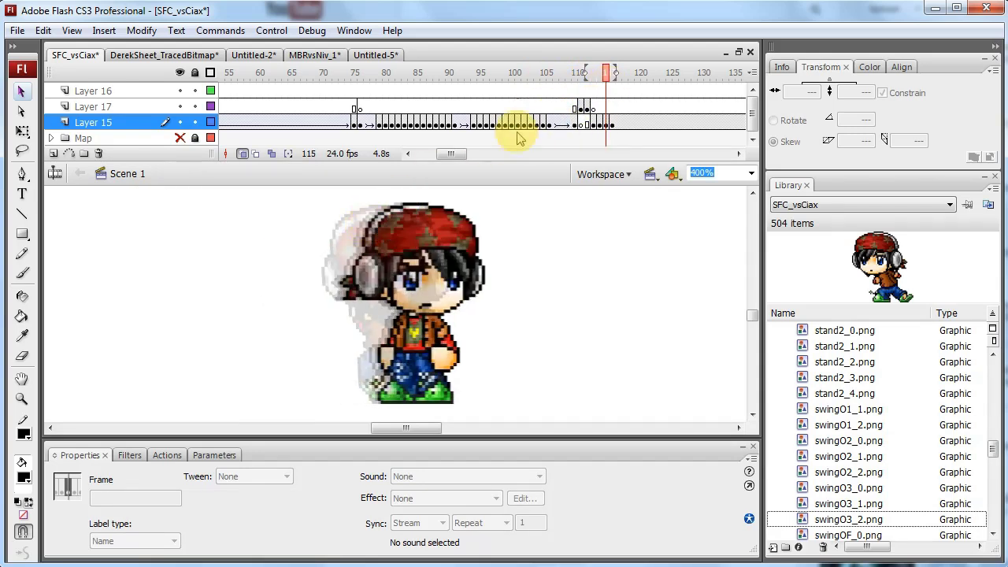
pyautogui.moveTo(580, 76); pyautogui.dragTo(522, 92)
pyautogui.click(556, 87)
pyautogui.press('Return')
pyautogui.click(524, 114)
pyautogui.press('Return')
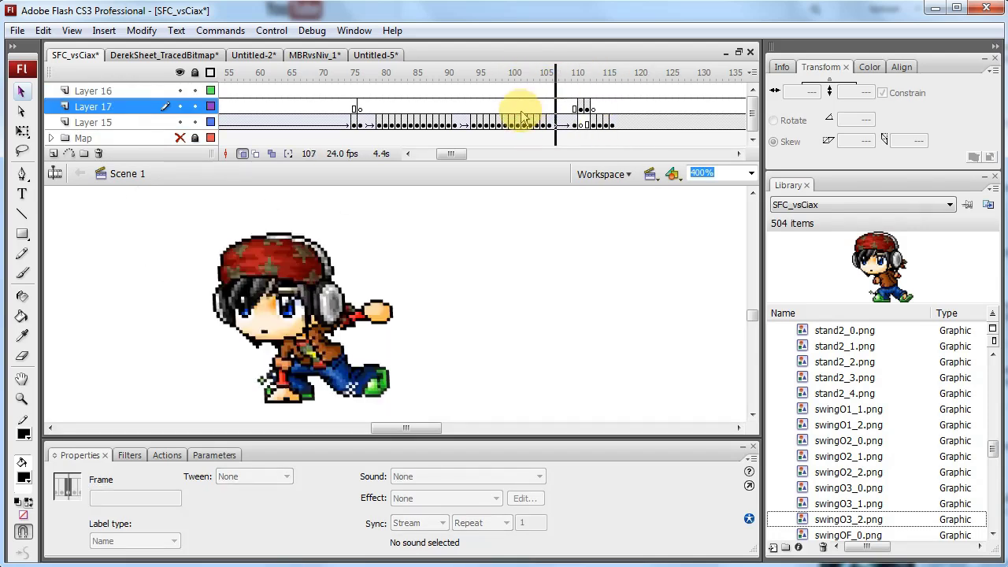
pyautogui.click(523, 114)
pyautogui.press('Return')
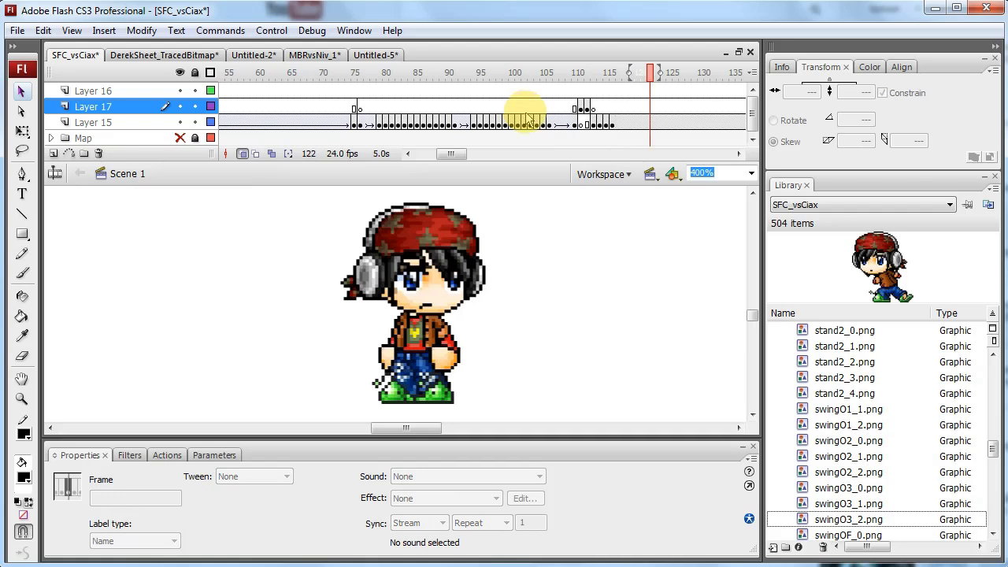
pyautogui.click(525, 119)
pyautogui.moveTo(522, 74); pyautogui.dragTo(609, 93)
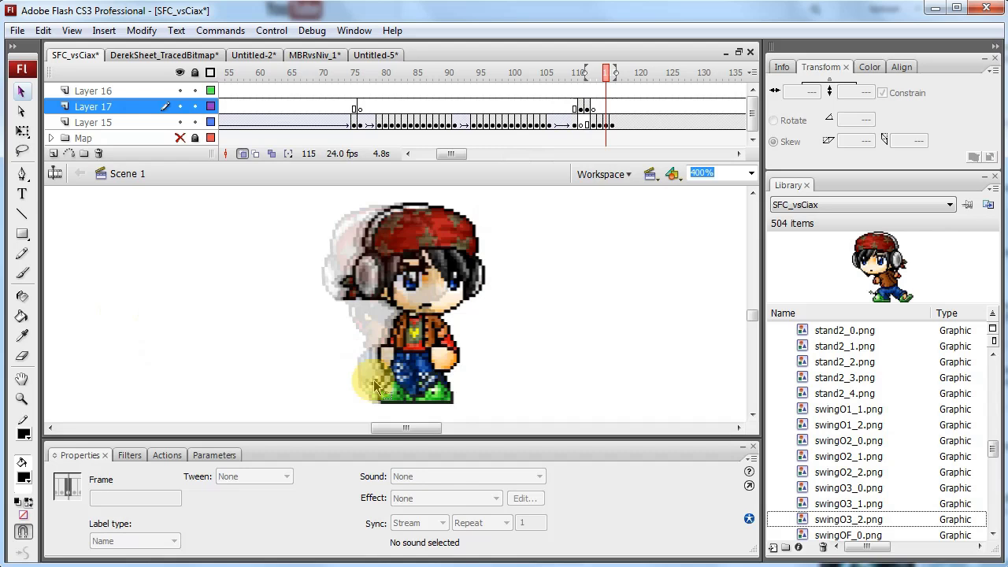
# Step: Select the motion tween at the end of Layer 15's swing, around frame 109, and examine its ease setting
pyautogui.moveTo(405, 428); pyautogui.dragTo(425, 439)
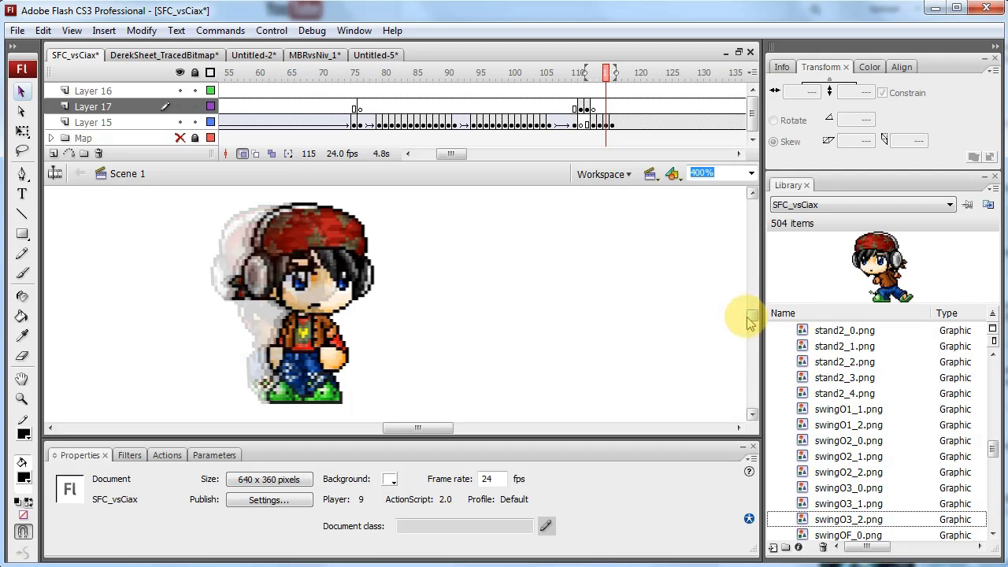
pyautogui.click(567, 124)
pyautogui.click(573, 126)
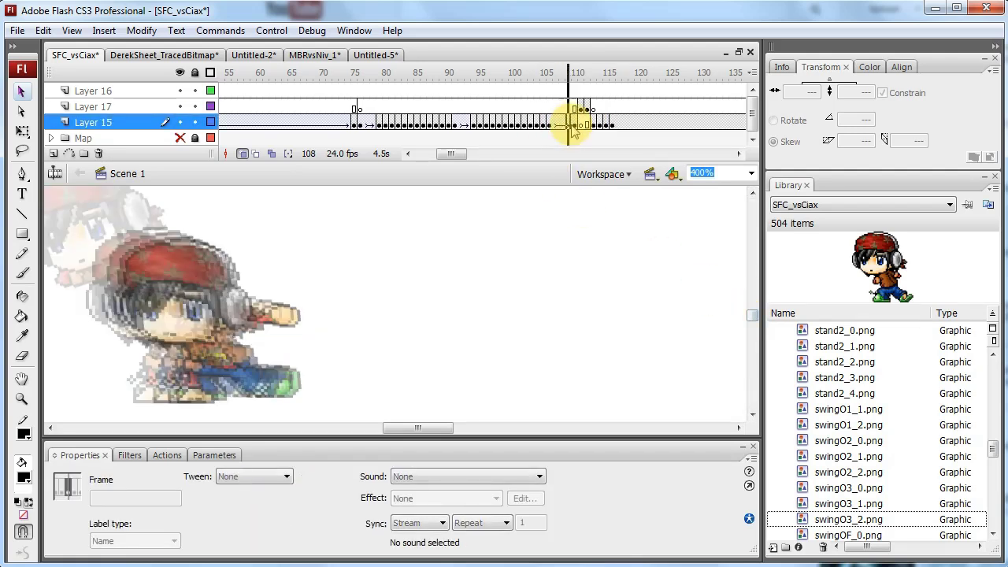
pyautogui.click(572, 125)
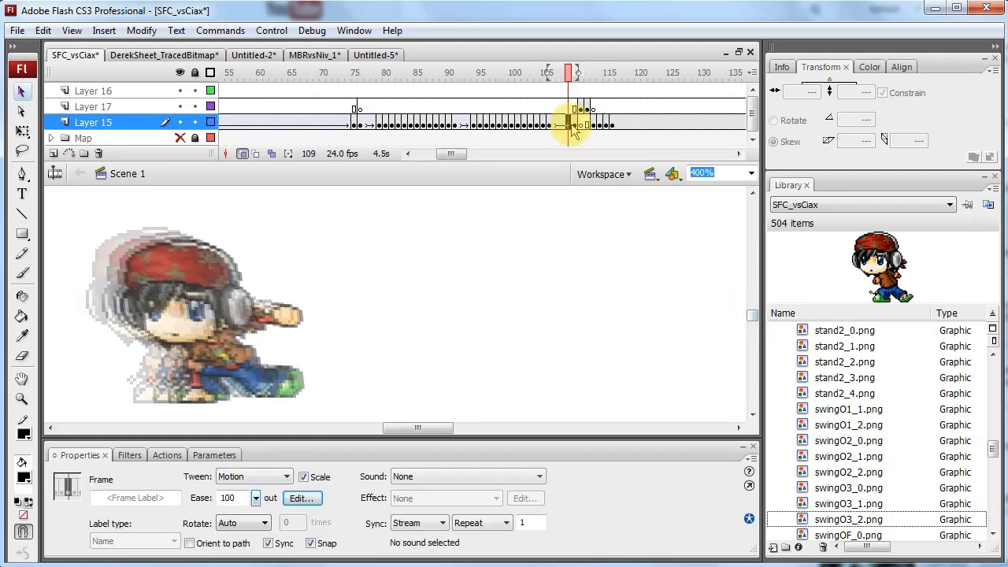
# Step: Return to the Untitled-5 document and add a new layer above Layer 3
pyautogui.click(384, 55)
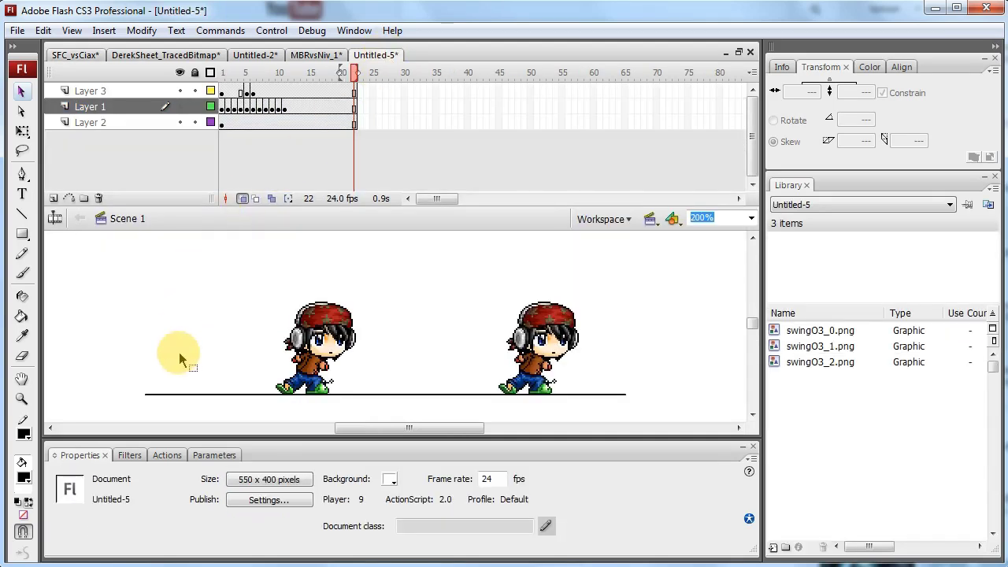
pyautogui.click(222, 92)
pyautogui.click(52, 197)
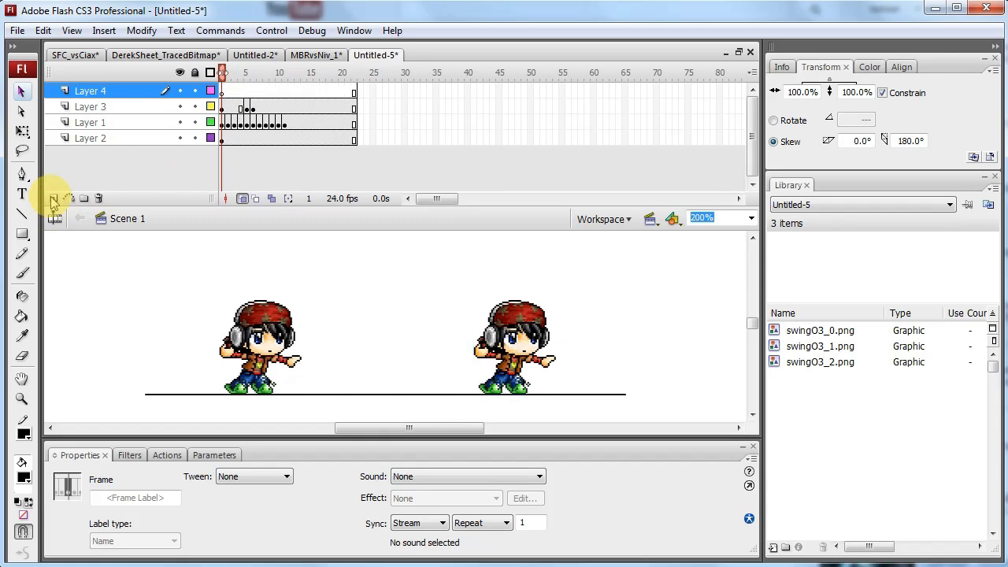
pyautogui.click(158, 371)
pyautogui.click(217, 123)
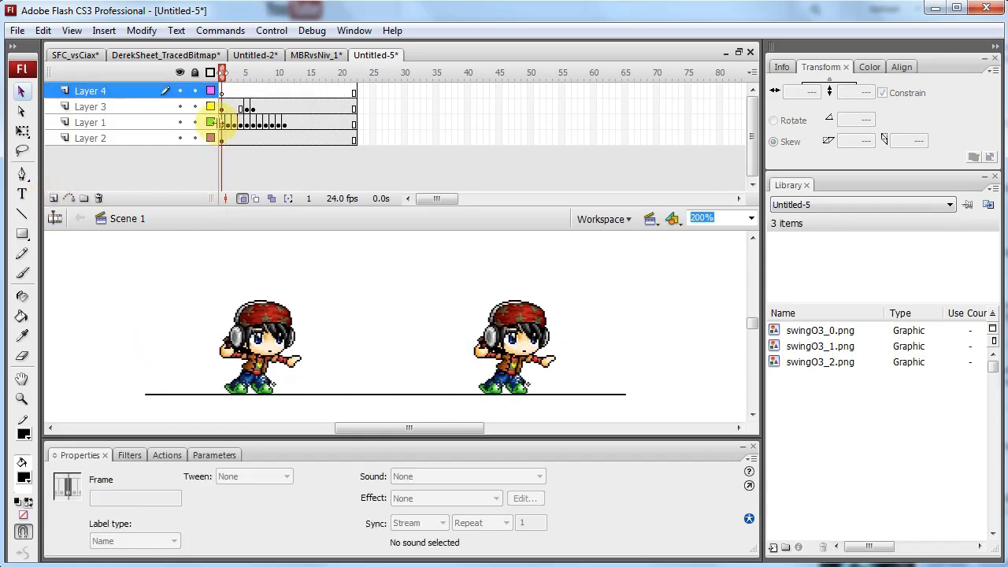
pyautogui.click(224, 124)
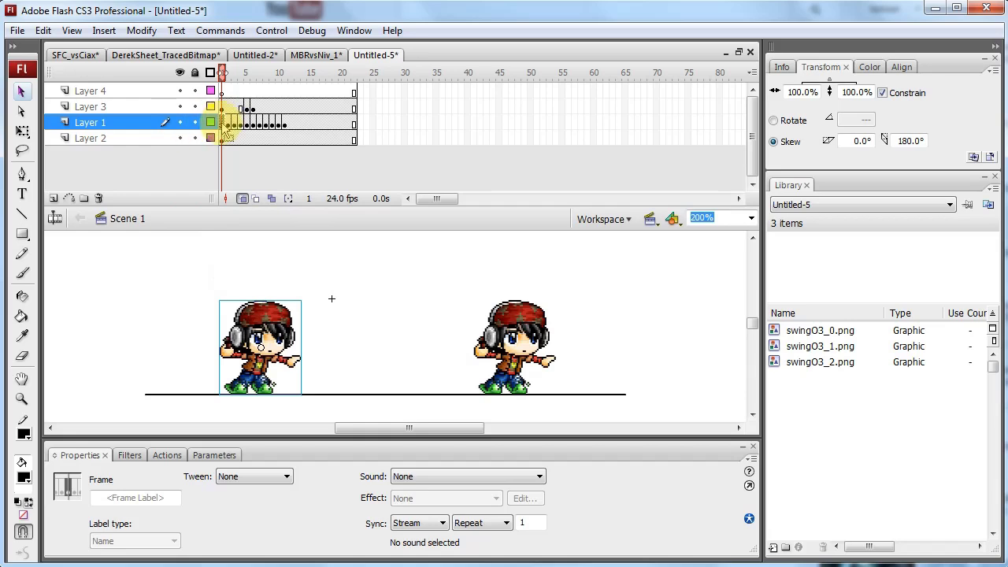
pyautogui.click(223, 93)
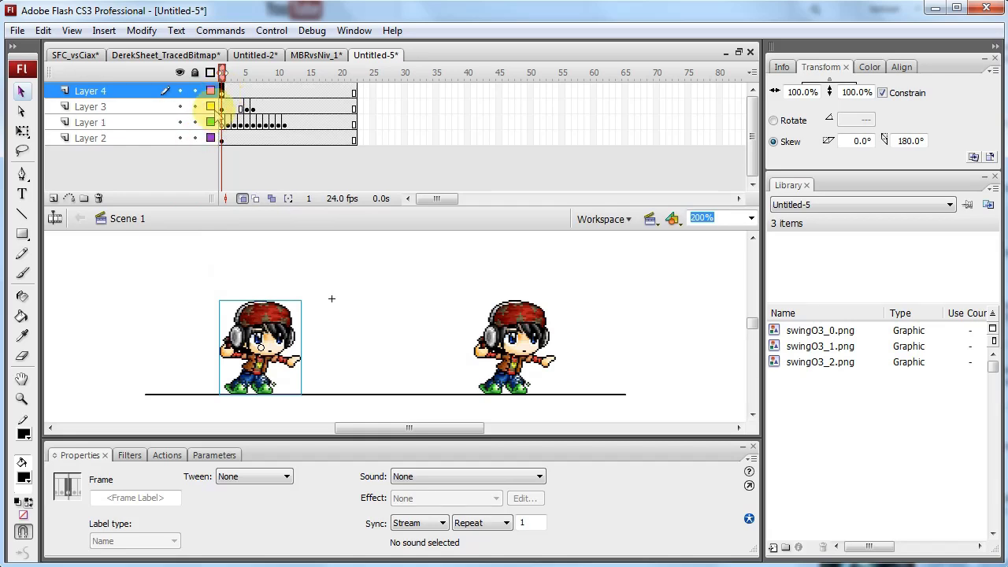
# Step: Move the frame 6 pose from Layer 1 to a new keyframe at frame 6 of Layer 4, keeping its position
pyautogui.click(234, 125)
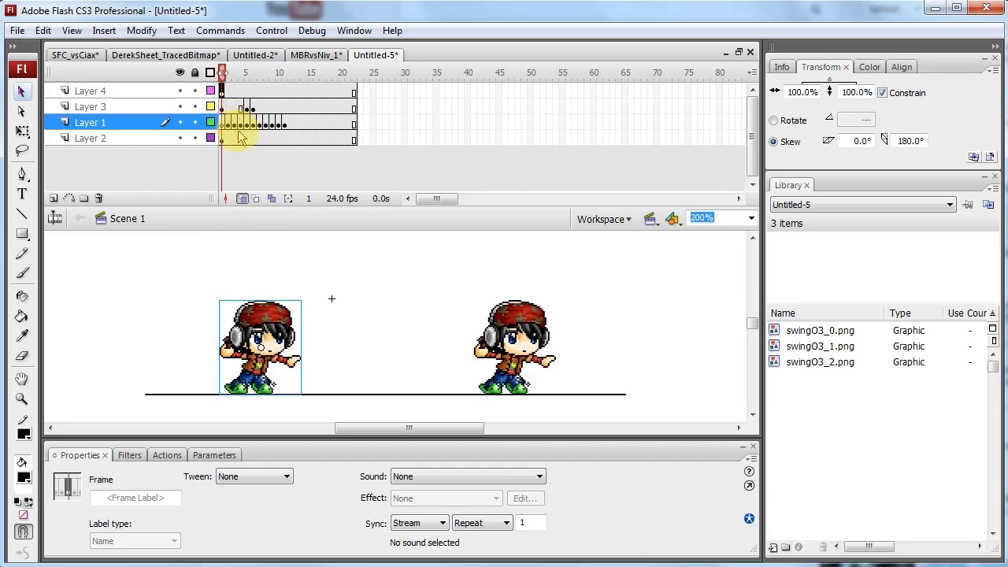
pyautogui.moveTo(238, 126); pyautogui.dragTo(254, 134)
pyautogui.click(240, 139)
pyautogui.click(221, 140)
pyautogui.click(254, 128)
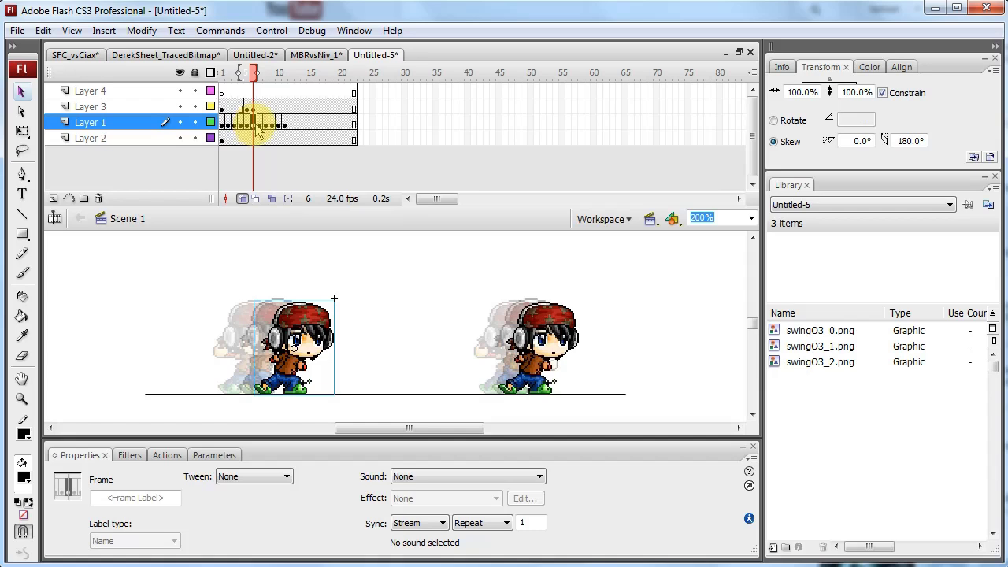
pyautogui.click(252, 82)
pyautogui.click(254, 91)
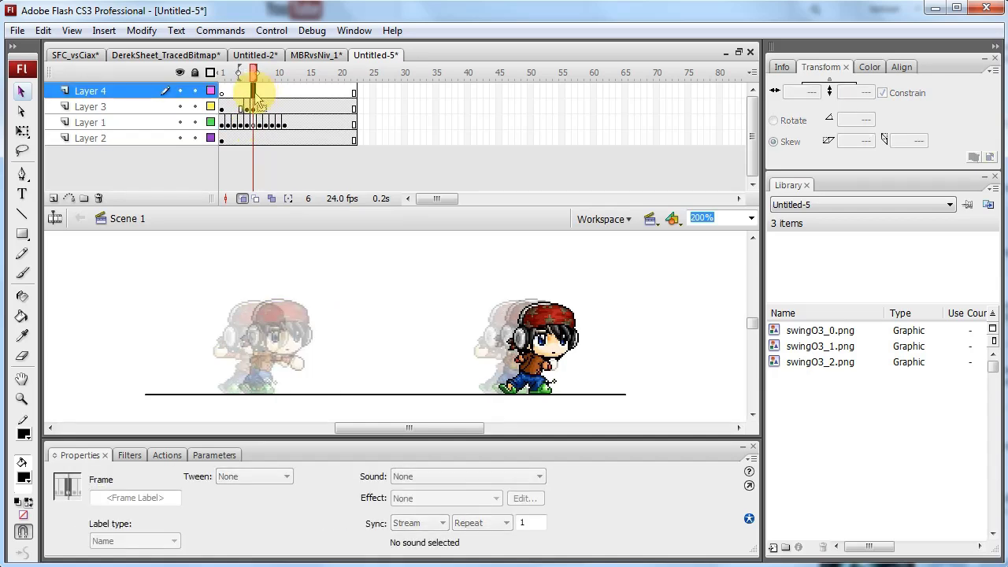
pyautogui.rightClick(198, 281)
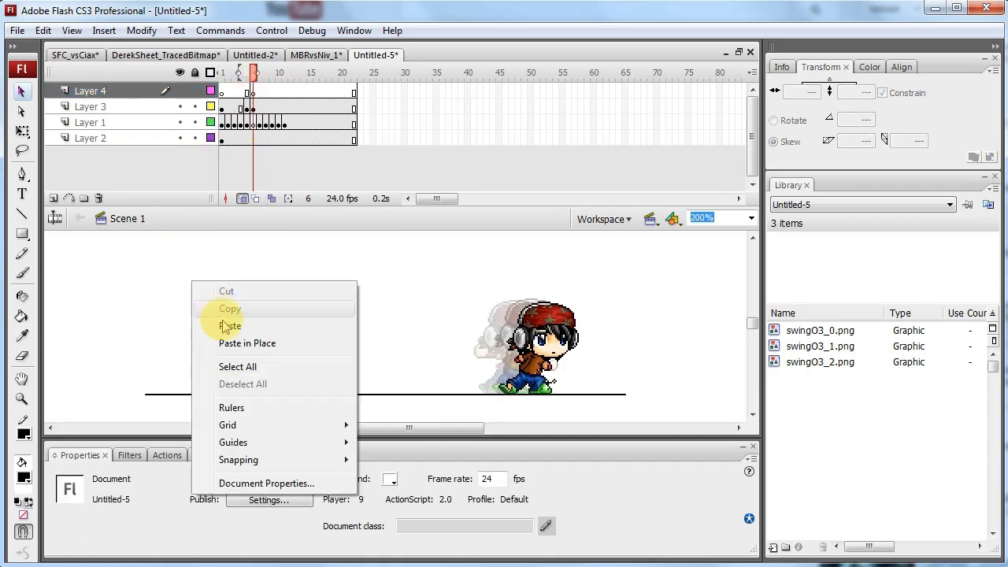
pyautogui.click(246, 341)
# Step: Remove the frames from 6 through 22 on Layer 1 and go back to frame 1
pyautogui.moveTo(258, 130); pyautogui.dragTo(355, 124)
pyautogui.rightClick(355, 126)
pyautogui.click(407, 193)
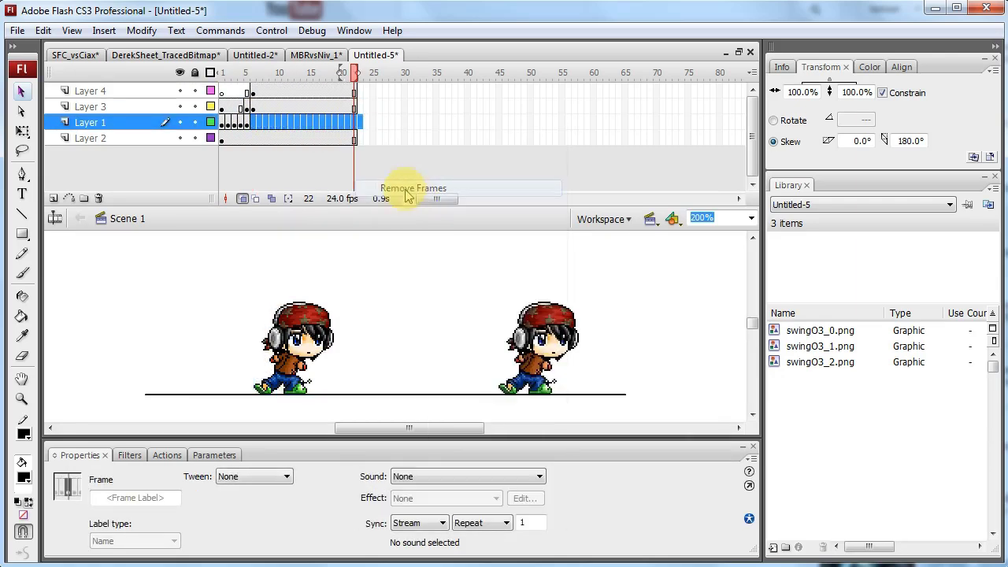
pyautogui.click(223, 122)
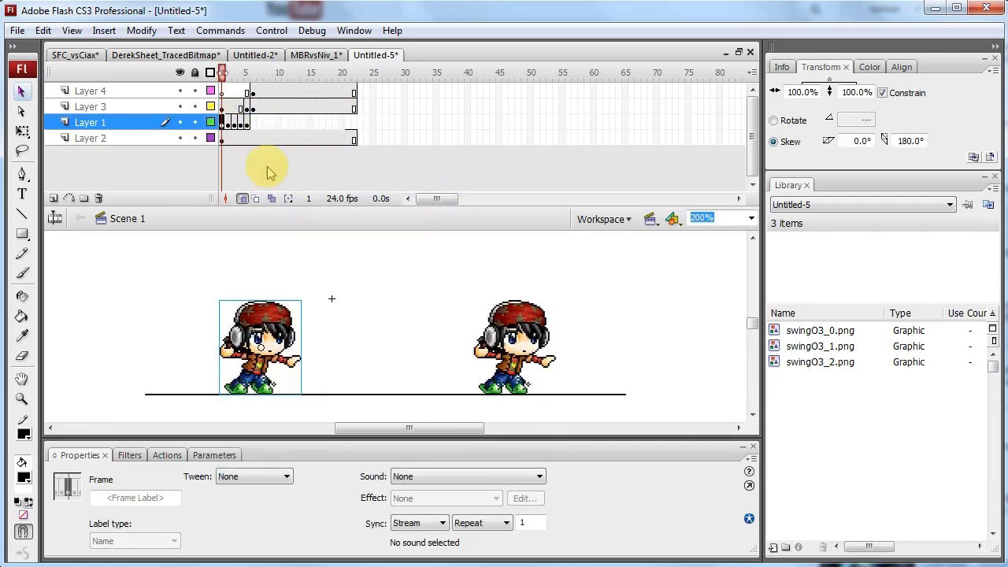
pyautogui.click(189, 331)
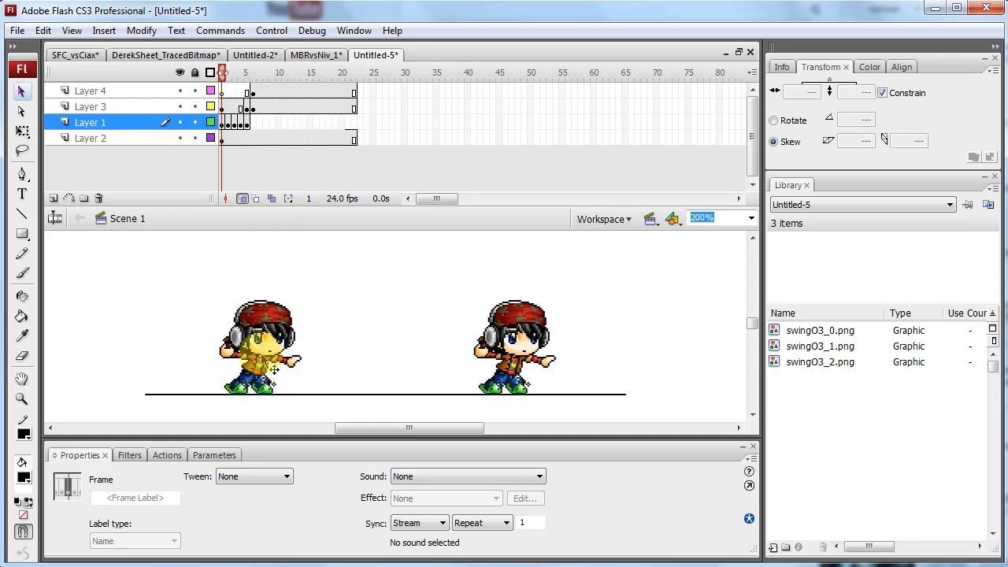
# Step: Hide Layer 3 and move Layer 4 directly below it in the layer order
pyautogui.click(183, 109)
pyautogui.click(169, 259)
pyautogui.click(120, 92)
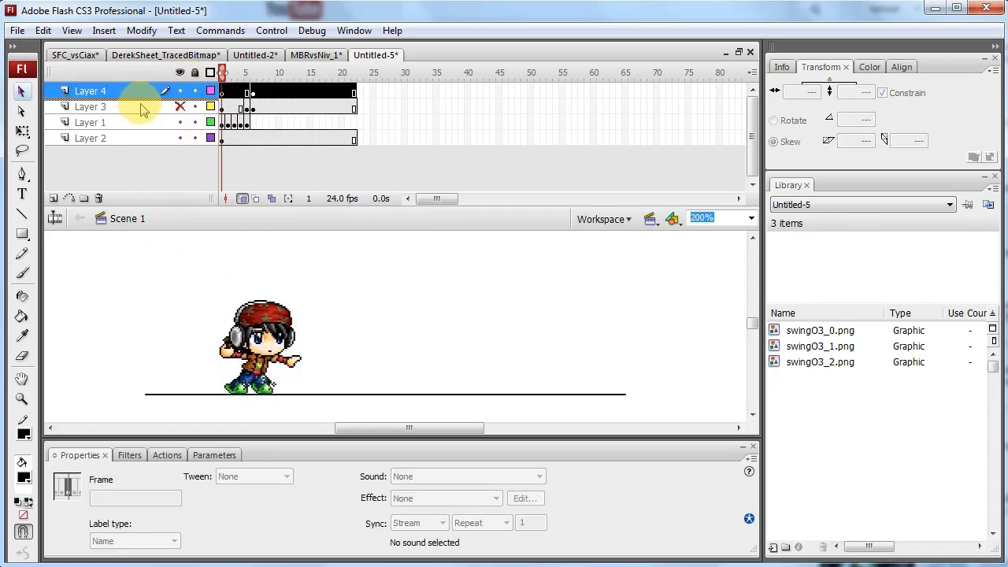
pyautogui.moveTo(144, 116); pyautogui.dragTo(144, 117)
pyautogui.click(104, 340)
# Step: Add a keyframe at frame 11 of Layer 4 and create a motion tween from frame 6 to it
pyautogui.click(256, 309)
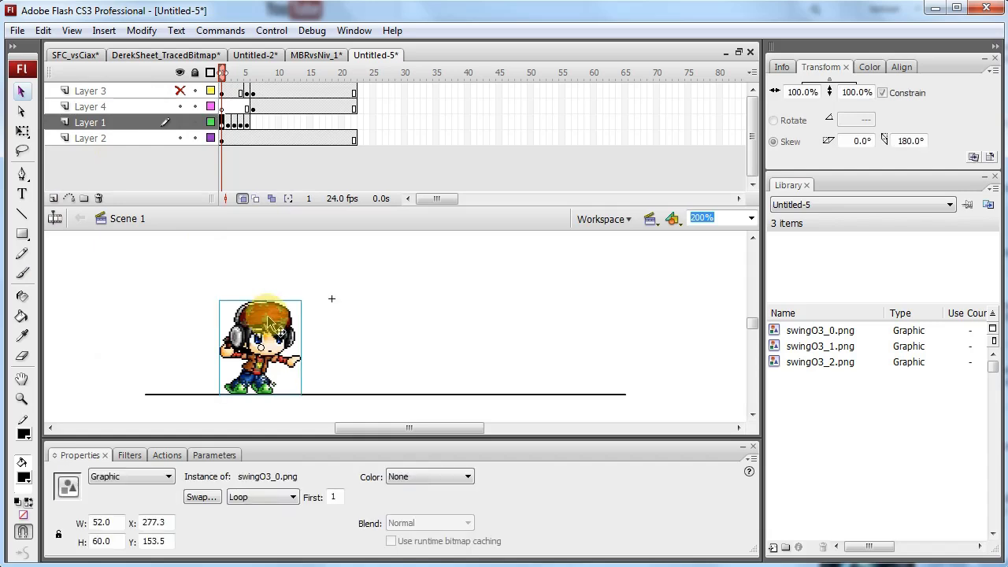
pyautogui.moveTo(226, 128); pyautogui.dragTo(247, 130)
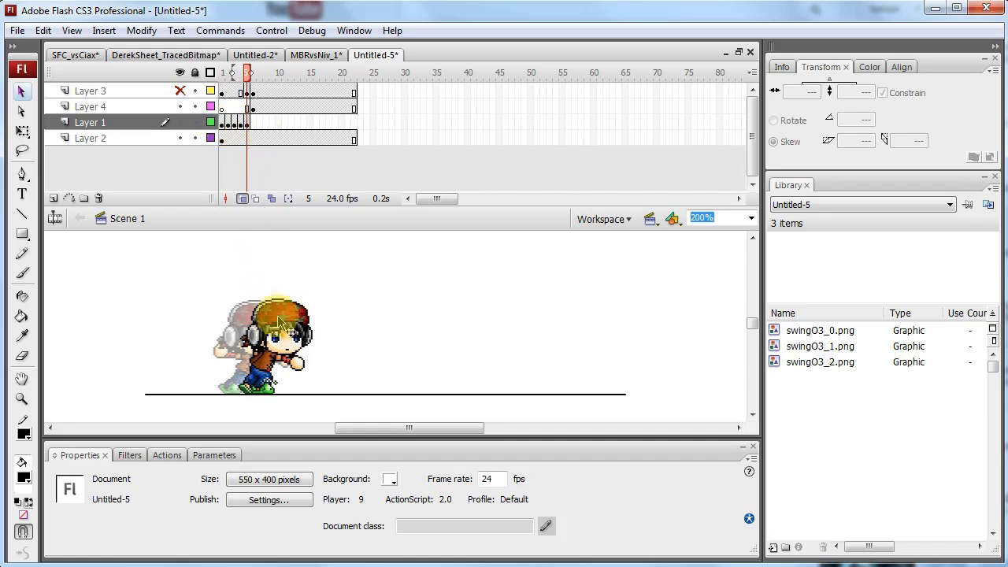
pyautogui.click(252, 107)
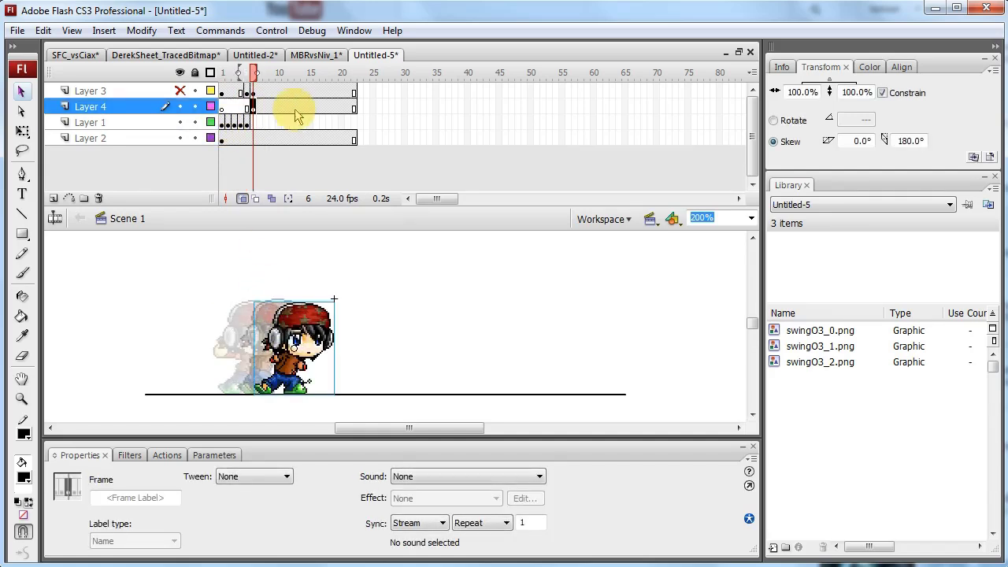
pyautogui.click(285, 111)
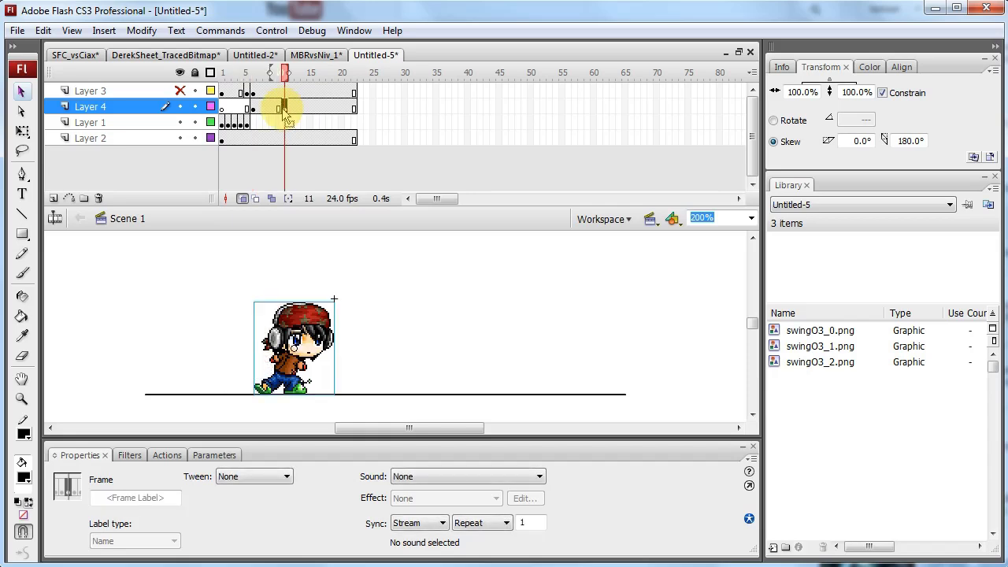
pyautogui.rightClick(268, 112)
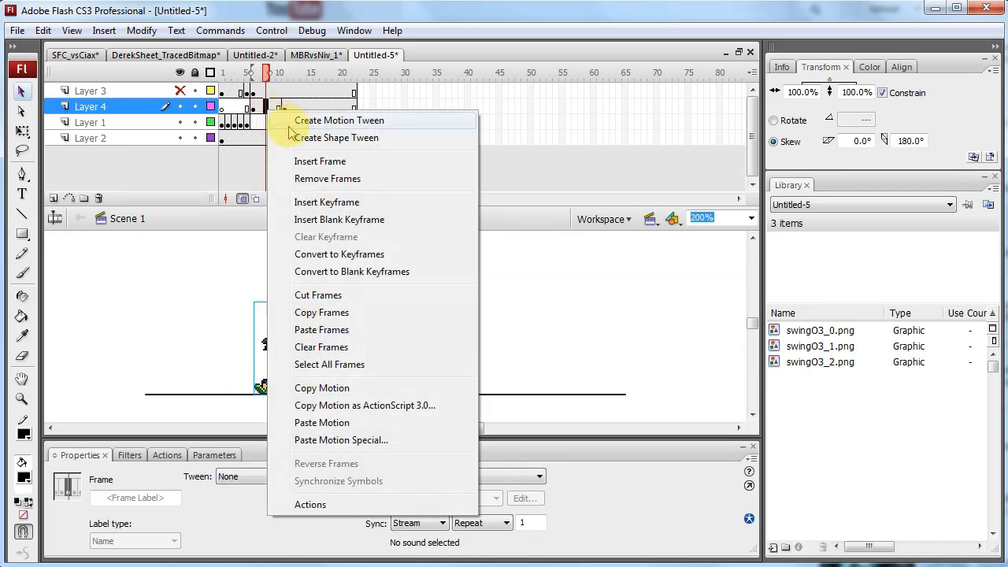
pyautogui.click(303, 123)
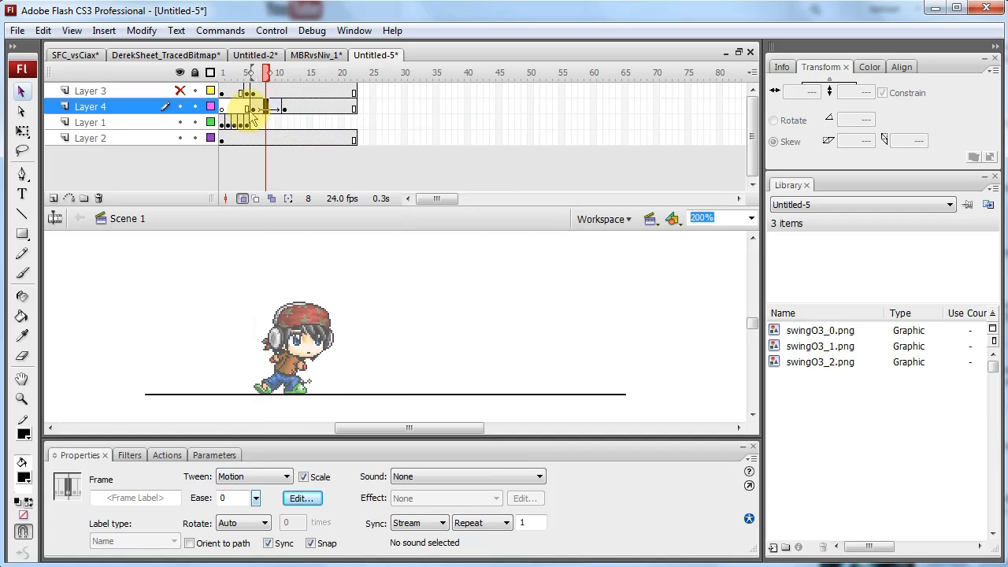
# Step: Nudge the character rightward in Layer 4's frame 11 keyframe, and preview the tweened slide
pyautogui.click(284, 107)
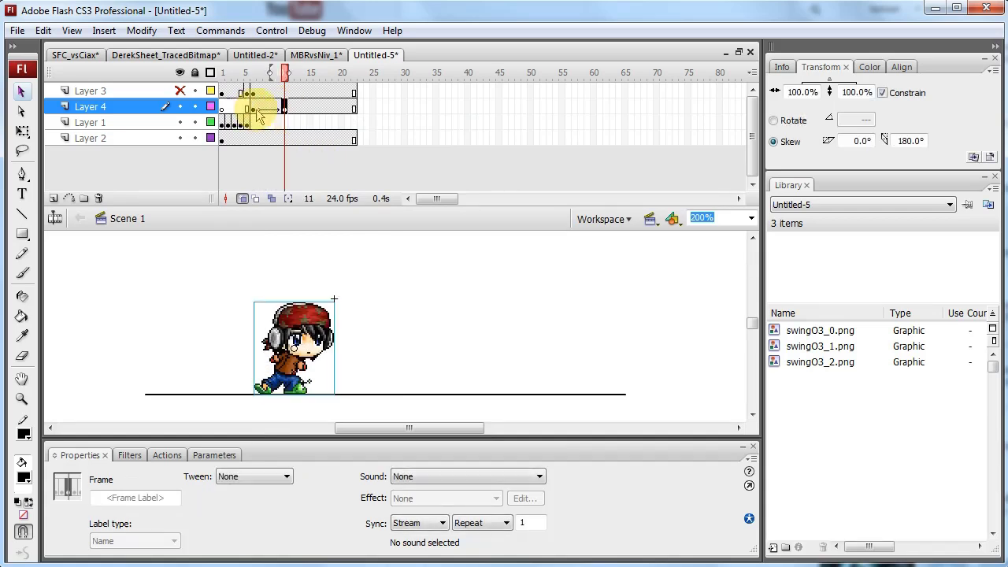
pyautogui.press('Right')
pyautogui.press('Right')
pyautogui.press('Right')
pyautogui.press('Right')
pyautogui.press('Right')
pyautogui.press('Right')
pyautogui.press('Right')
pyautogui.press('Right')
pyautogui.press('Right')
pyautogui.press('Right')
pyautogui.press('Right')
pyautogui.press('Right')
pyautogui.press('Right')
pyautogui.press('Right')
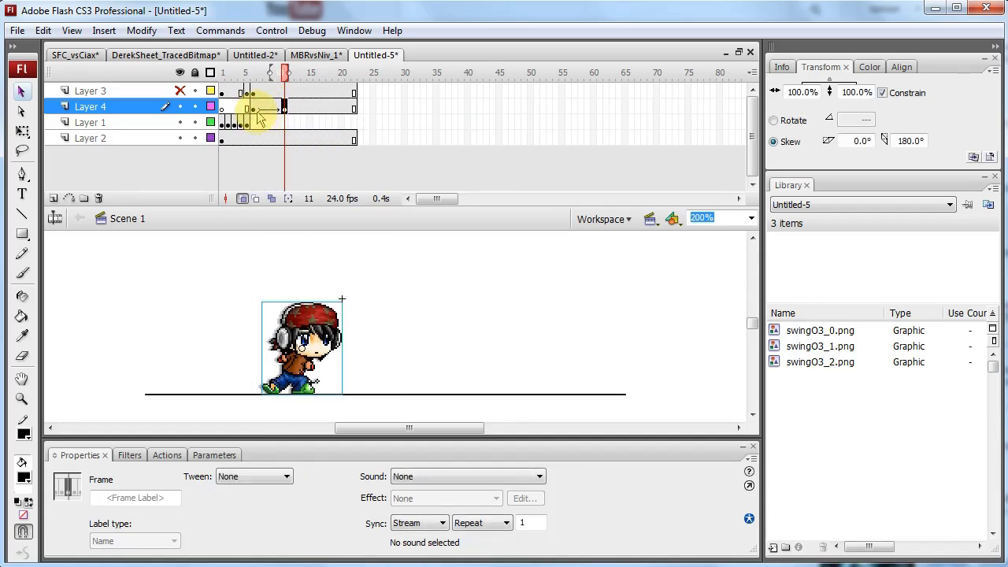
pyautogui.press('Return')
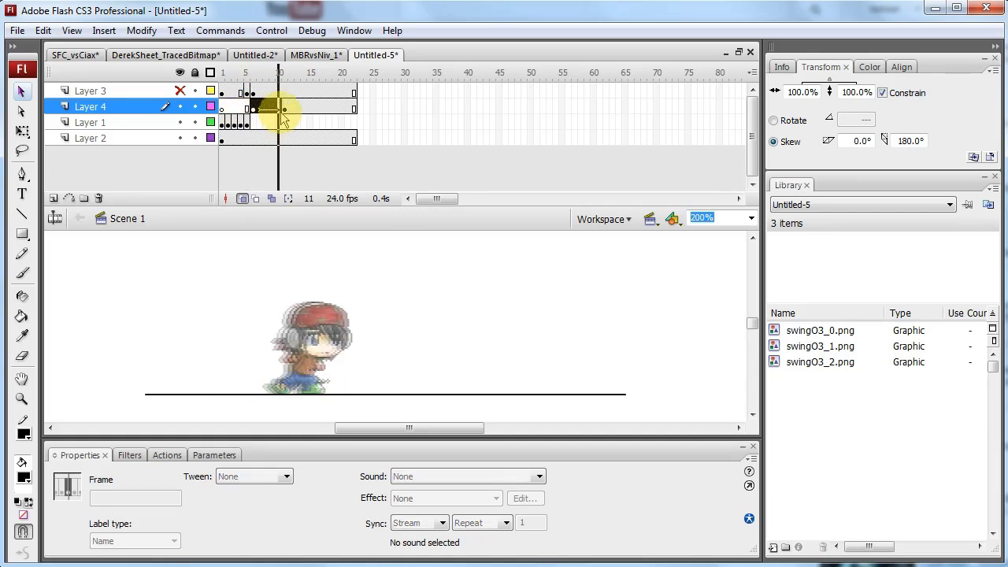
pyautogui.click(266, 107)
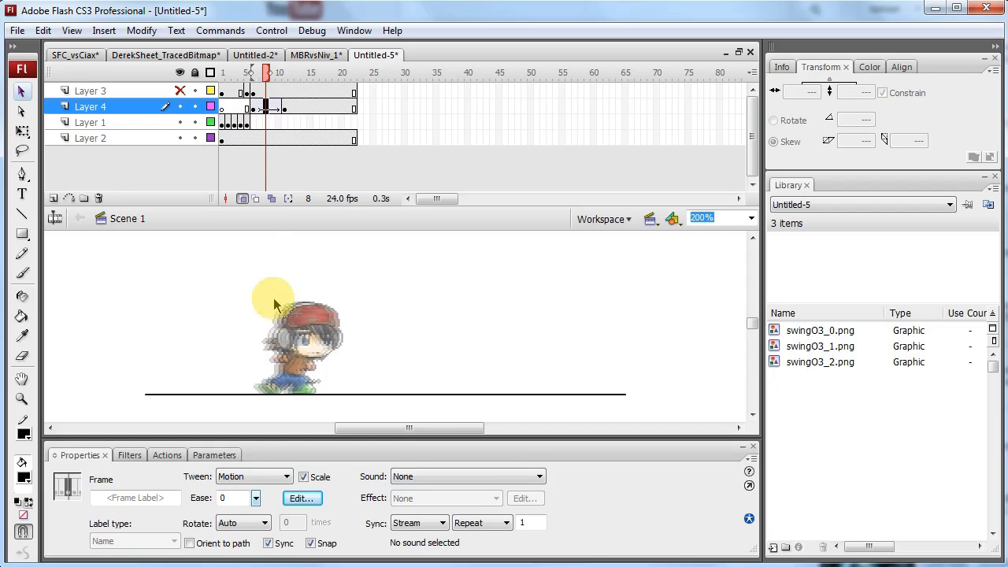
# Step: Zoom the stage to 400% and set the ease of Layer 4's motion tween to 100 out
pyautogui.hotkey('ctrl', '=')
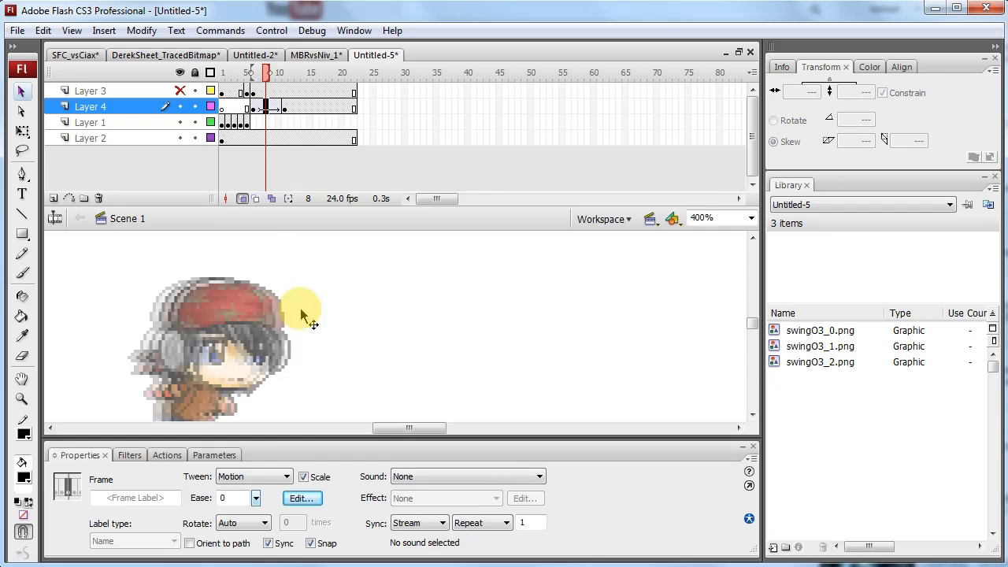
pyautogui.moveTo(404, 427); pyautogui.dragTo(396, 430)
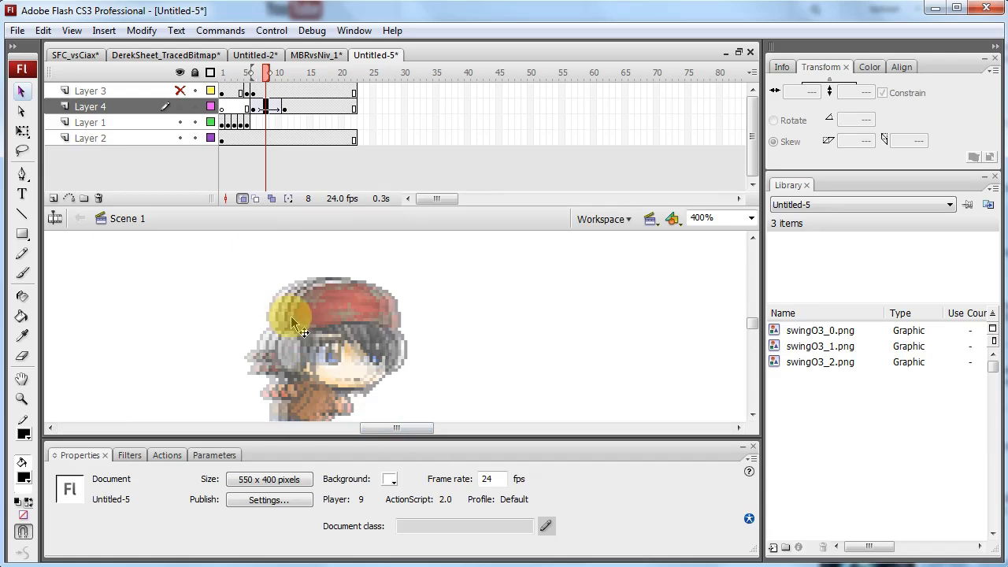
pyautogui.click(272, 108)
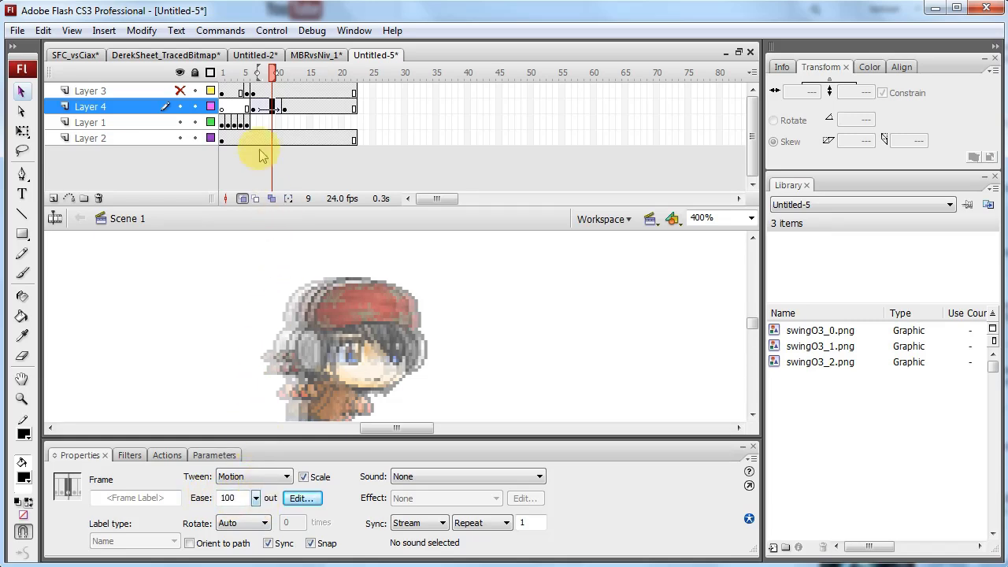
# Step: Scrub and play Layer 4's tween between frames 6 and 12 to check how the character's slide eases out
pyautogui.moveTo(263, 112)
pyautogui.mouseDown()
pyautogui.moveTo(255, 99)
pyautogui.moveTo(268, 122)
pyautogui.mouseUp()
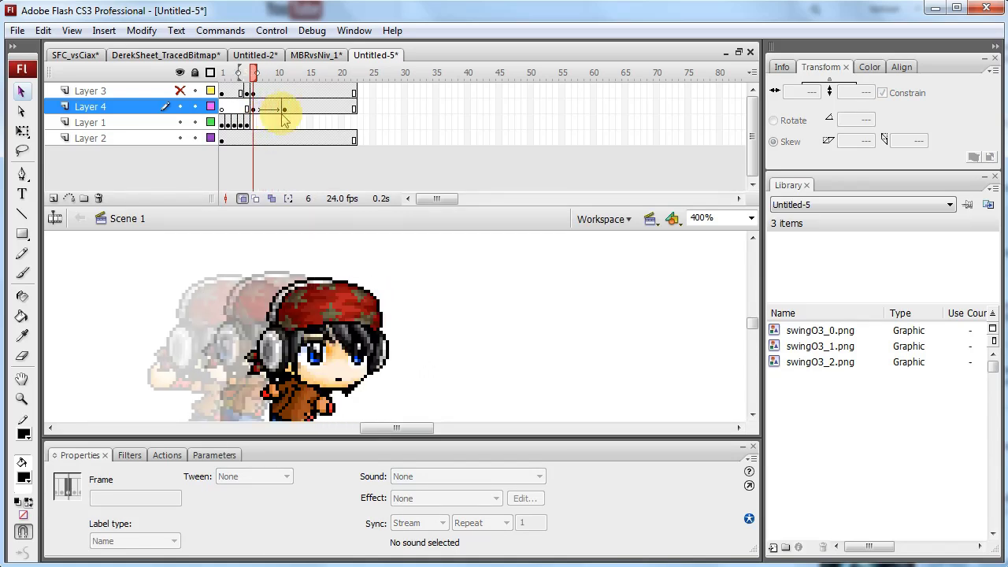
pyautogui.moveTo(244, 108); pyautogui.dragTo(272, 111)
pyautogui.press('Return')
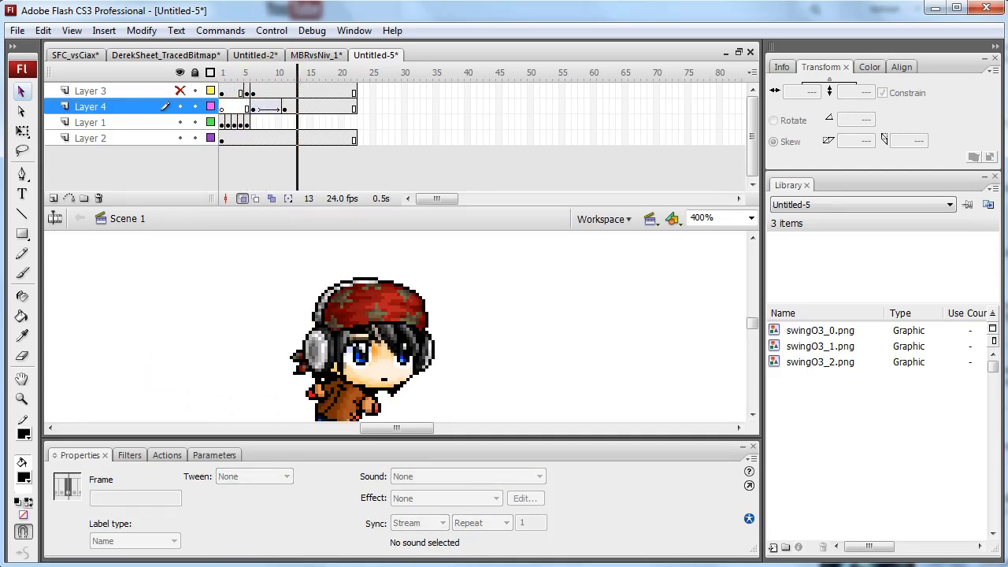
pyautogui.press('Return')
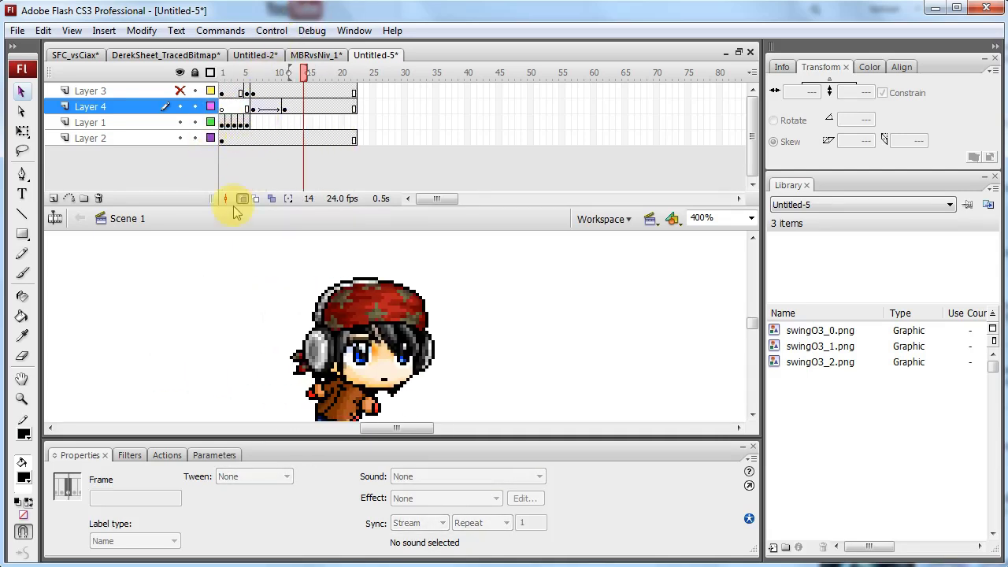
pyautogui.click(287, 108)
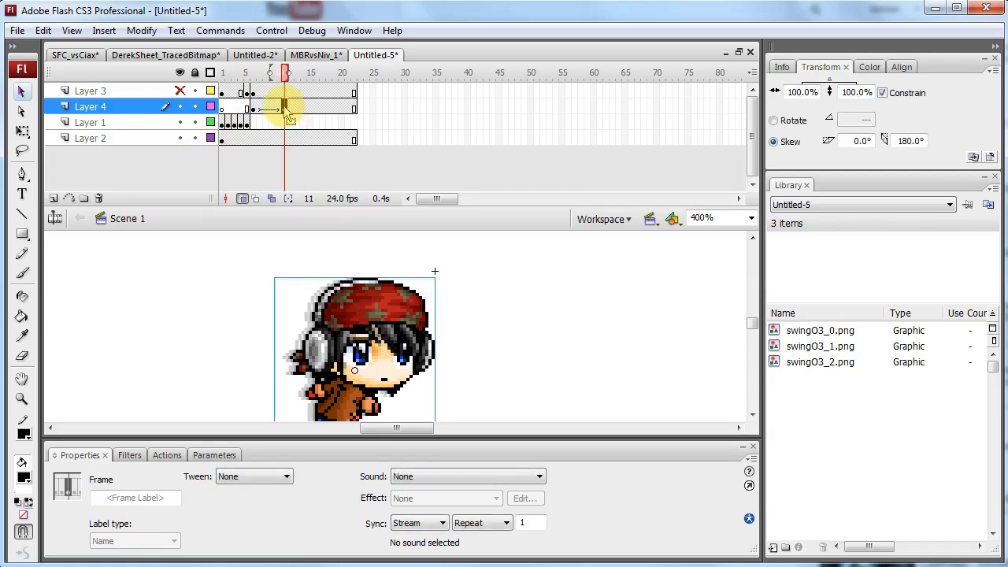
pyautogui.press('.')
pyautogui.press('.')
pyautogui.click(290, 108)
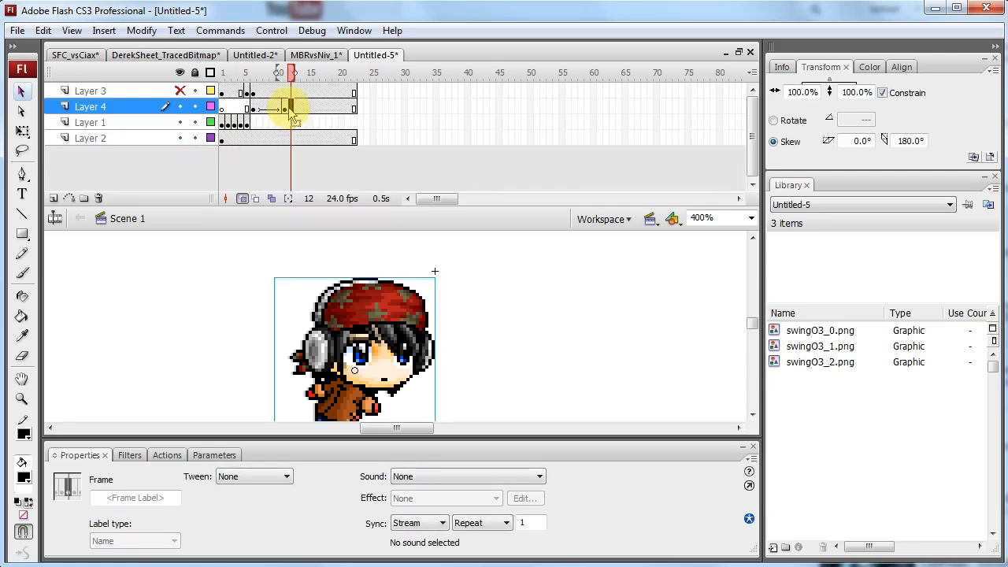
# Step: View the custom ease curve of Layer 4's tween from frame 8, and close it without changes
pyautogui.click(266, 108)
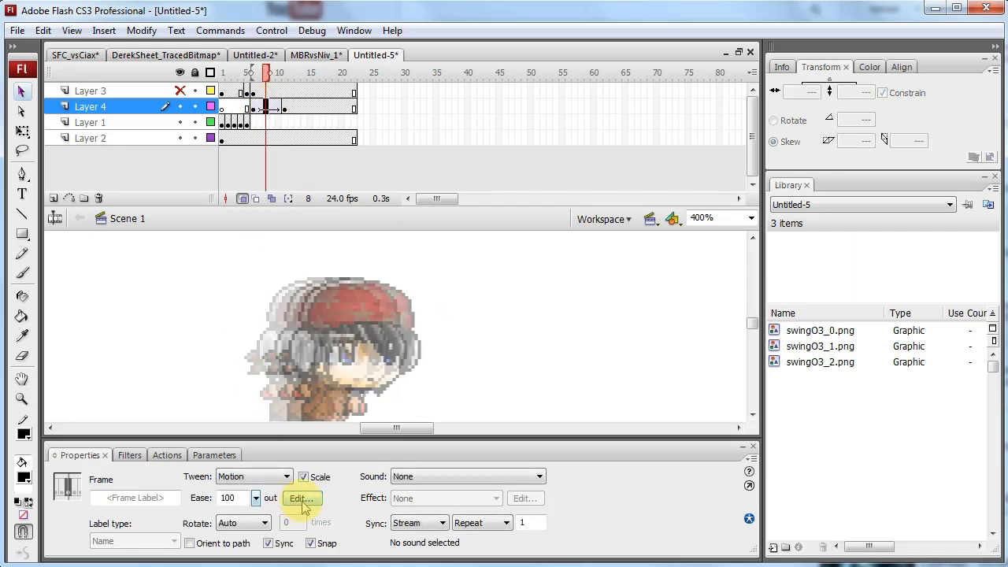
pyautogui.click(302, 499)
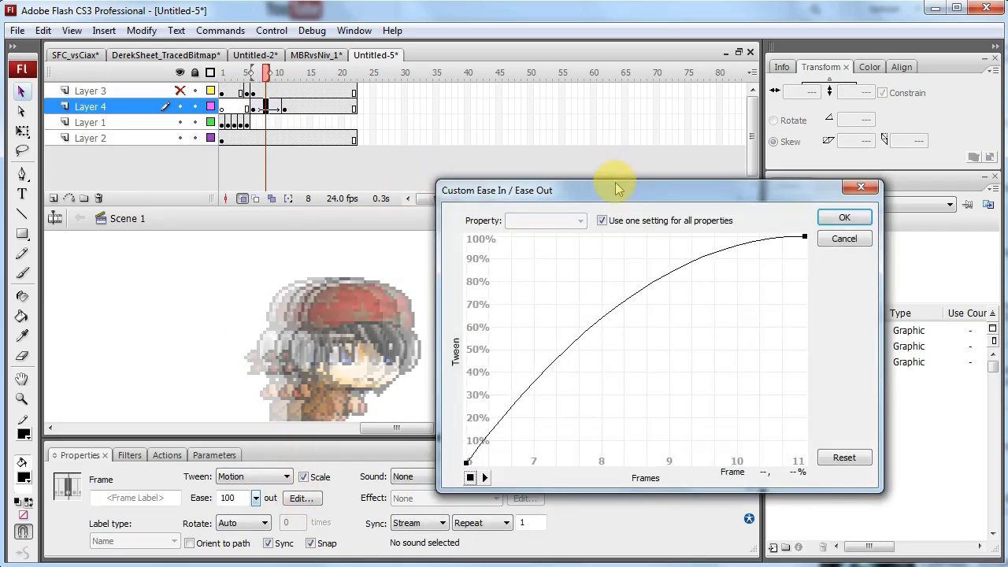
pyautogui.moveTo(618, 189); pyautogui.dragTo(602, 108)
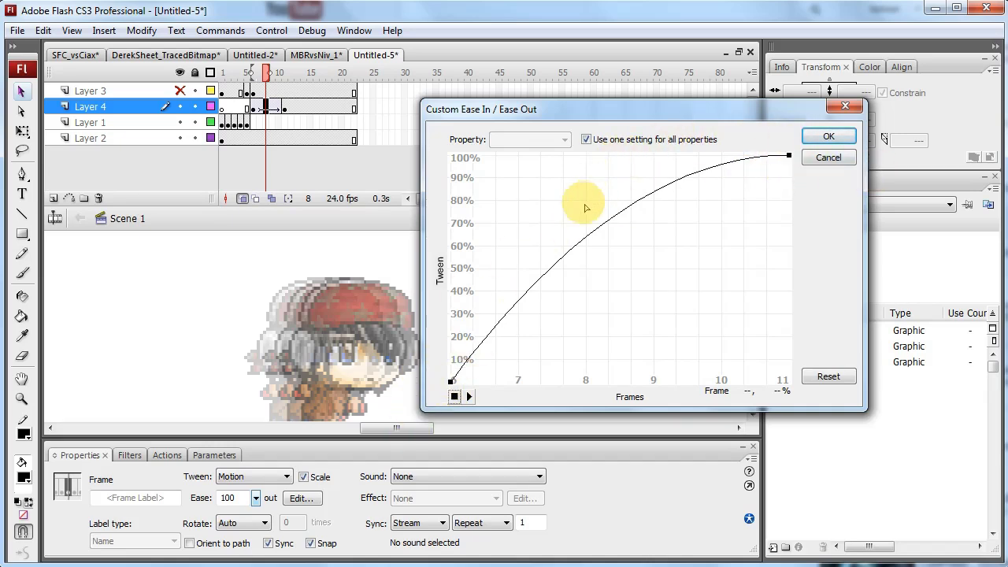
pyautogui.moveTo(579, 109); pyautogui.dragTo(566, 89)
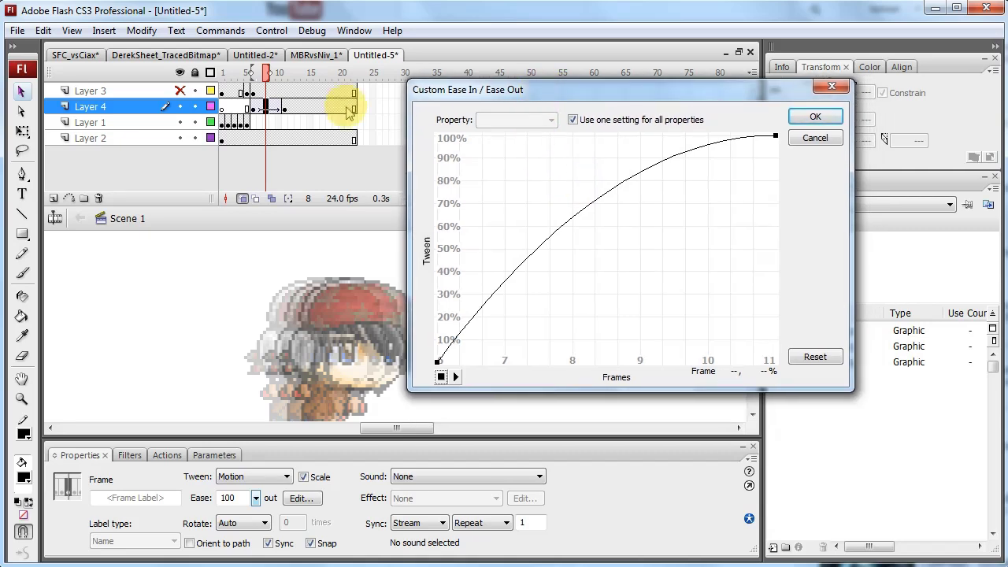
pyautogui.click(262, 110)
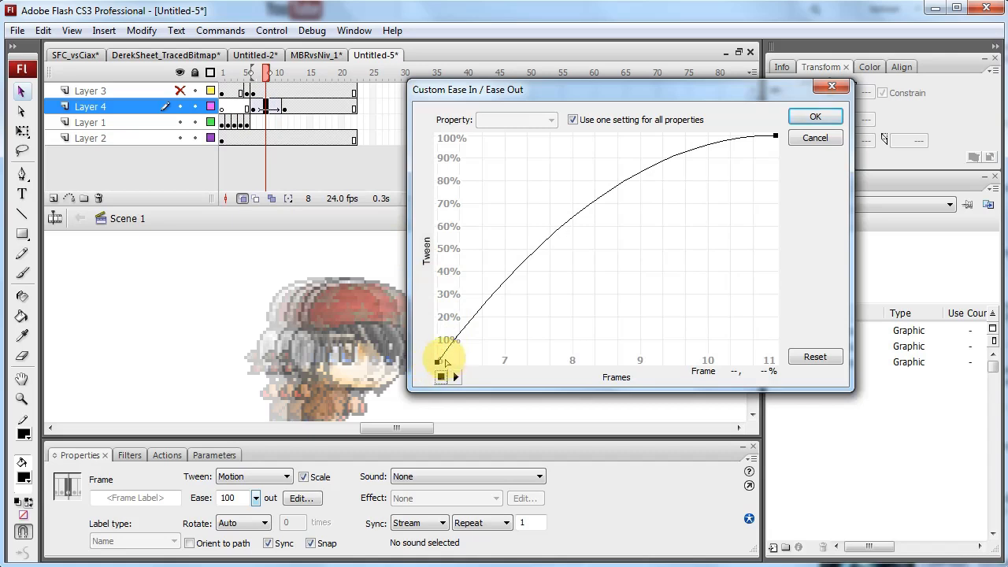
pyautogui.click(289, 112)
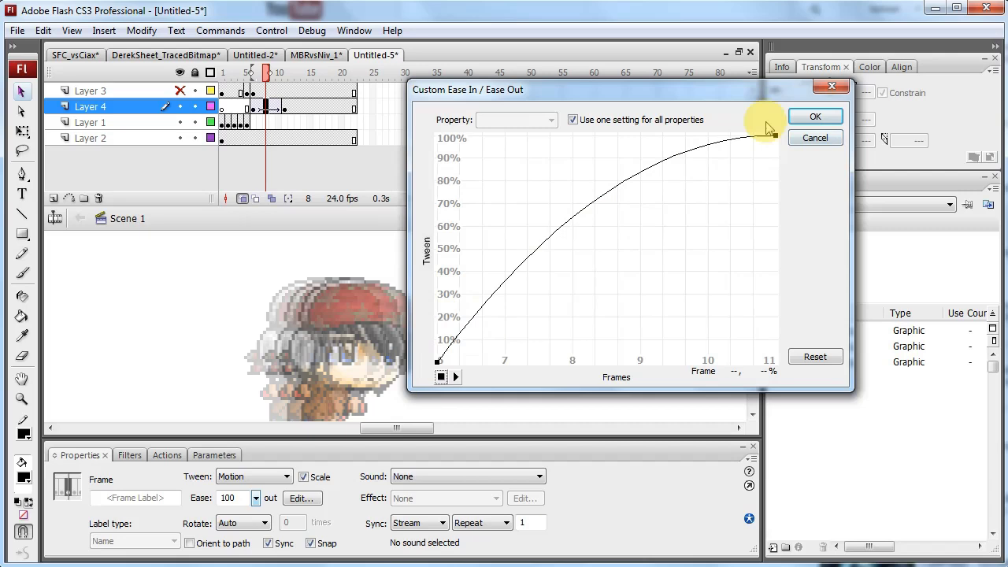
pyautogui.click(815, 138)
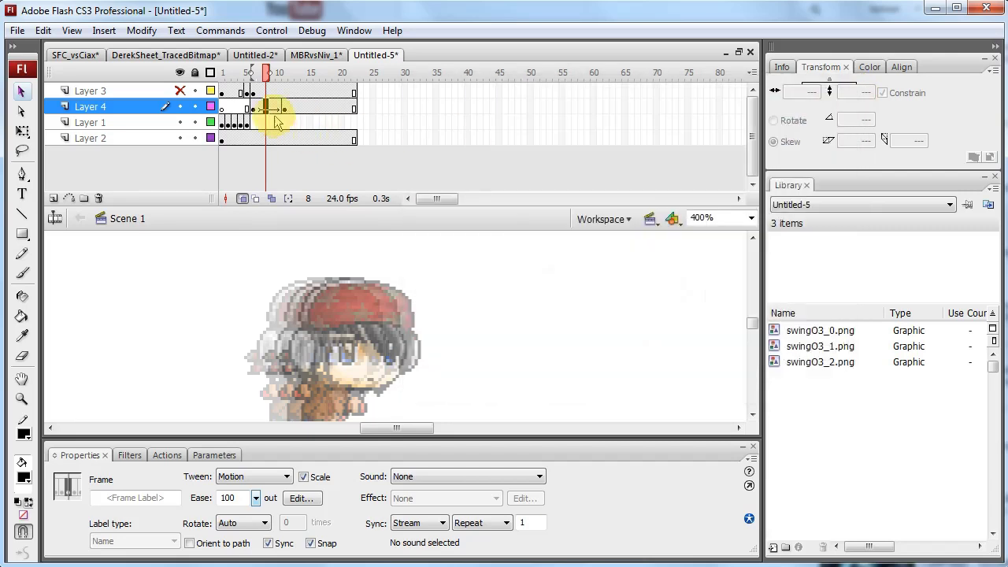
# Step: Set the tween's ease to 0, examine its custom ease curve, and restore the ease to 100
pyautogui.click(234, 497)
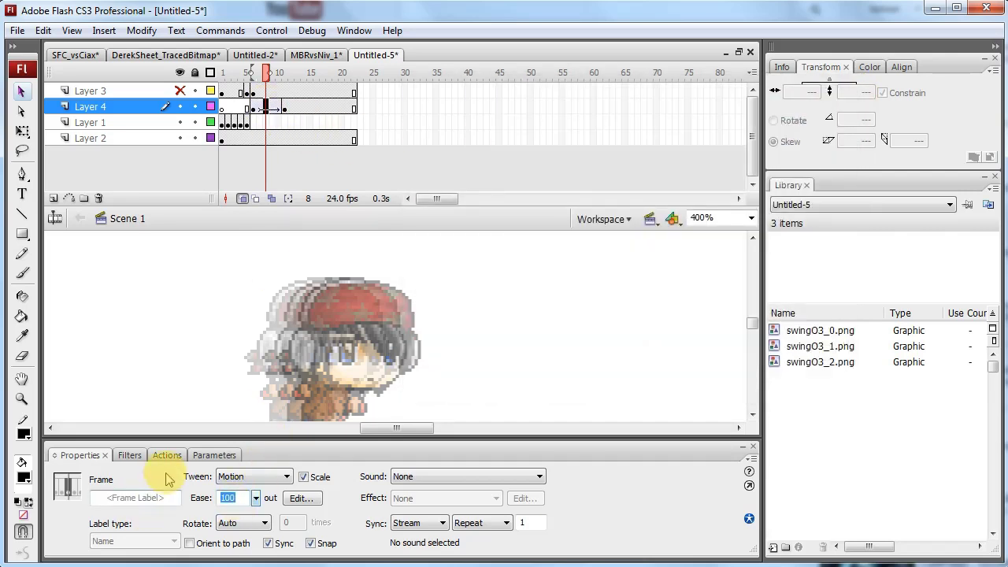
pyautogui.write('0')
pyautogui.press('Return')
pyautogui.click(301, 498)
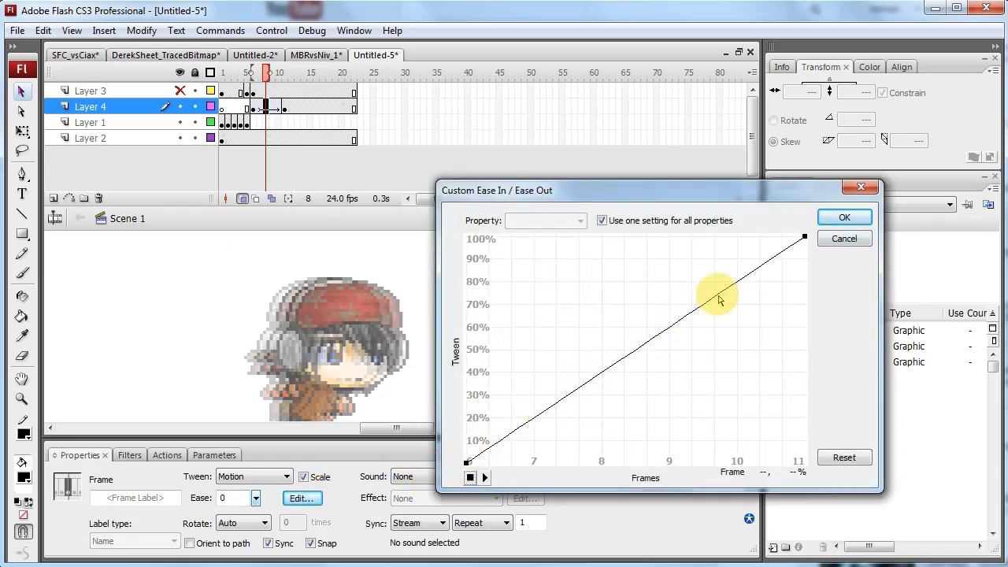
pyautogui.click(284, 313)
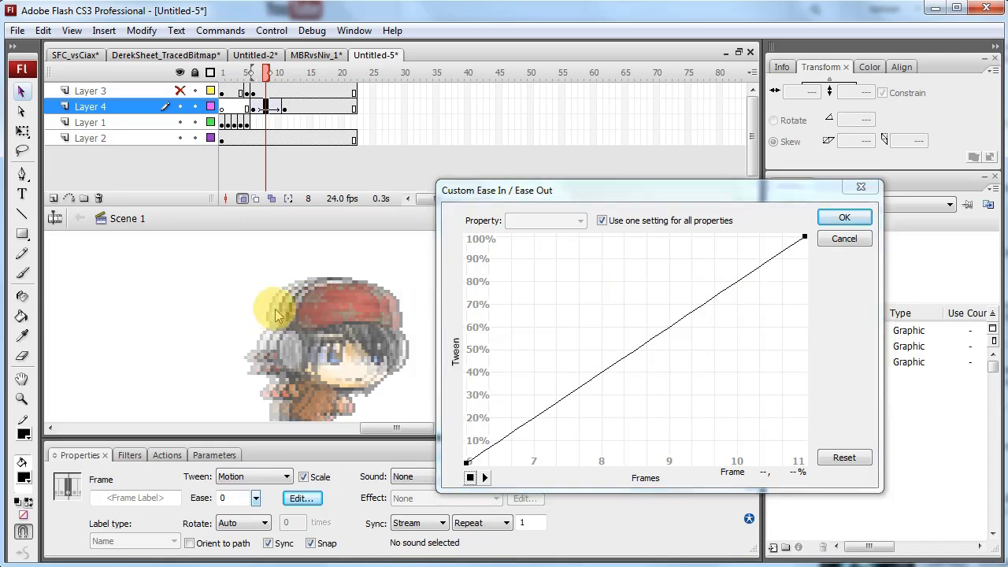
pyautogui.click(839, 219)
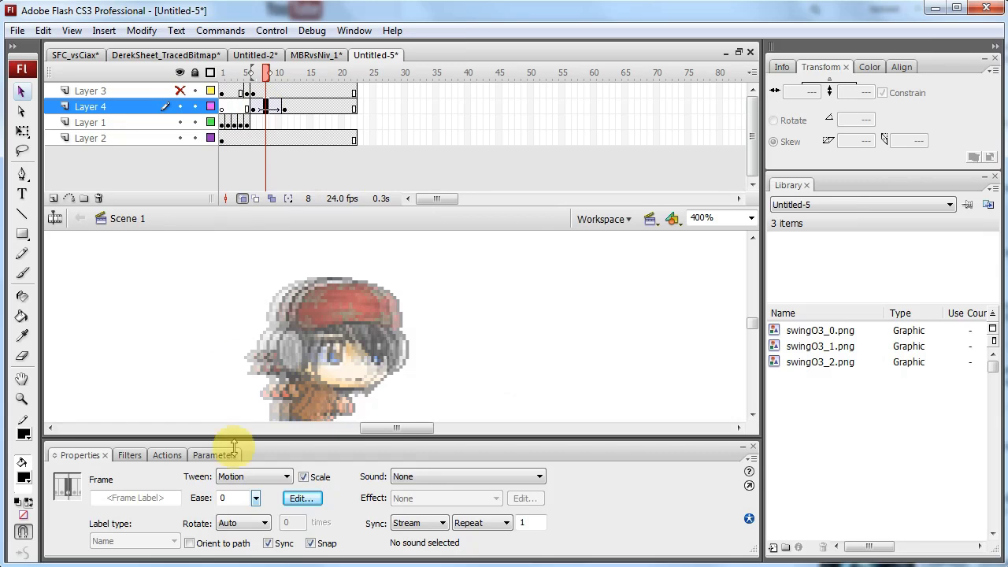
pyautogui.click(259, 414)
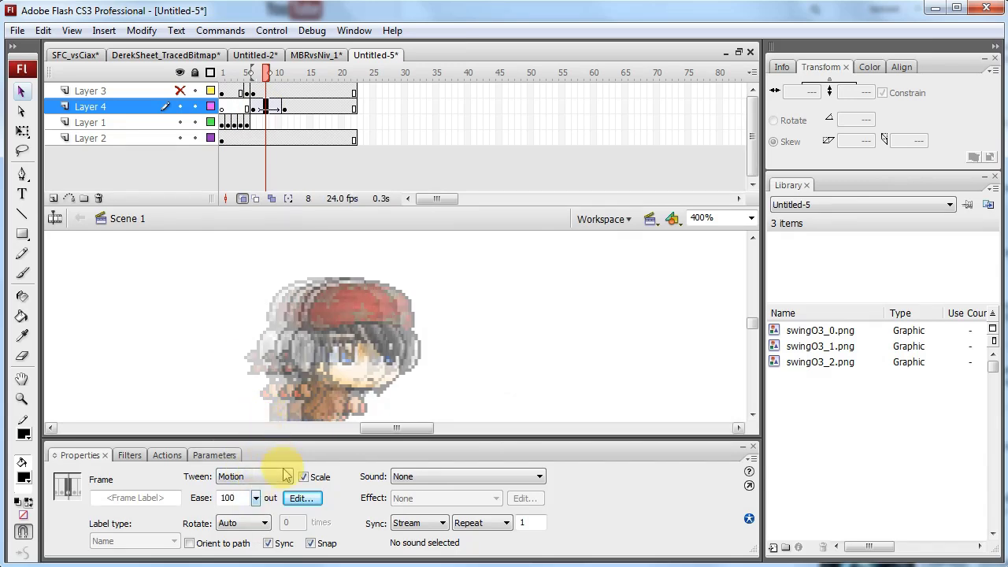
# Step: Reshape the custom ease curve of Layer 4's tween by pulling the start point's handle up to 100% near frame 6, and apply it
pyautogui.click(276, 106)
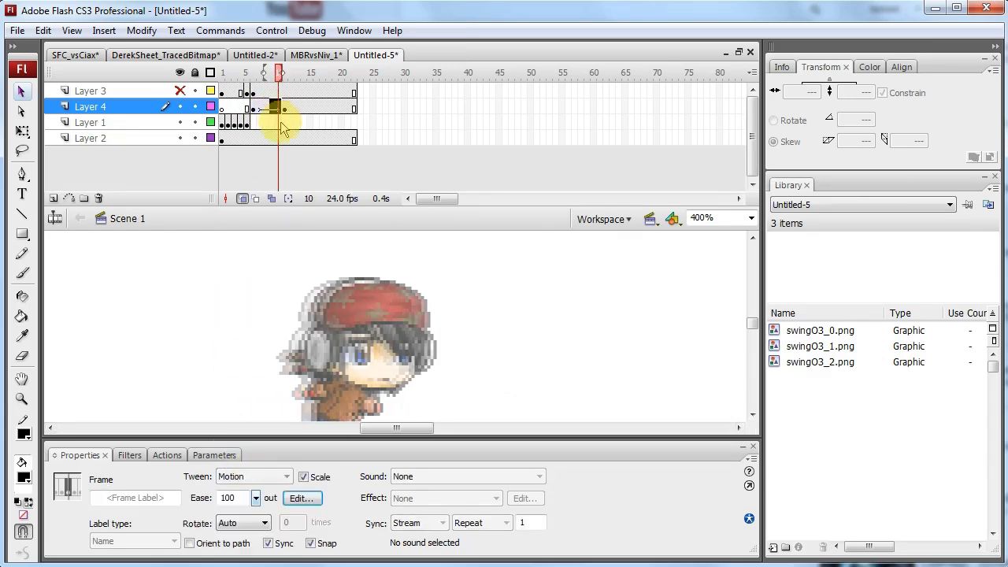
pyautogui.click(301, 498)
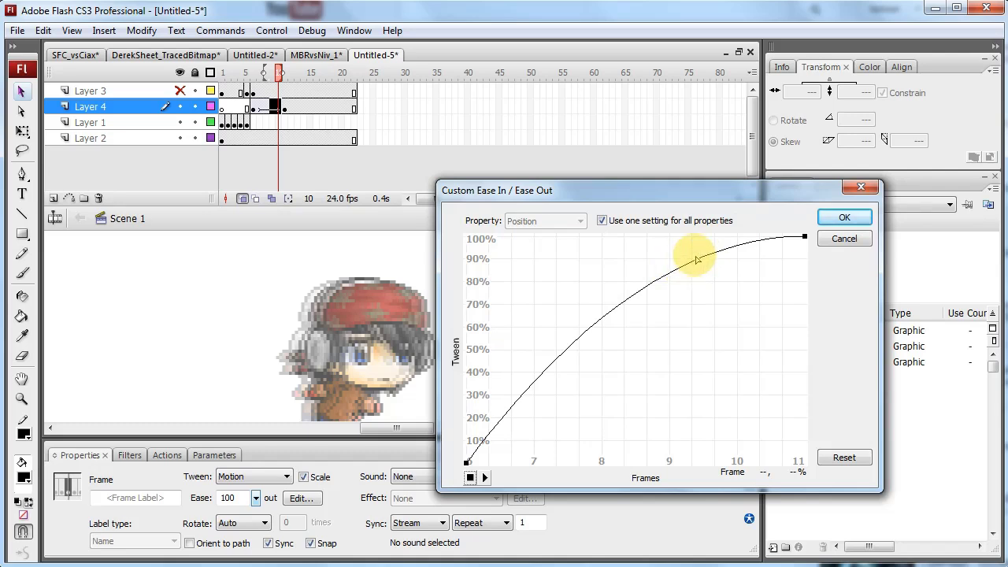
pyautogui.moveTo(746, 247); pyautogui.dragTo(715, 269)
pyautogui.press('Delete')
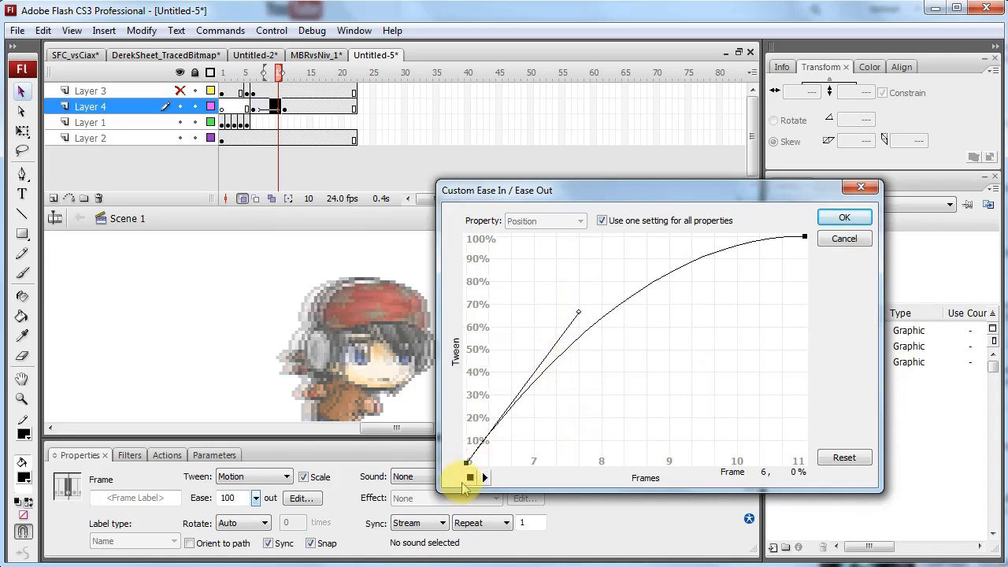
pyautogui.click(804, 236)
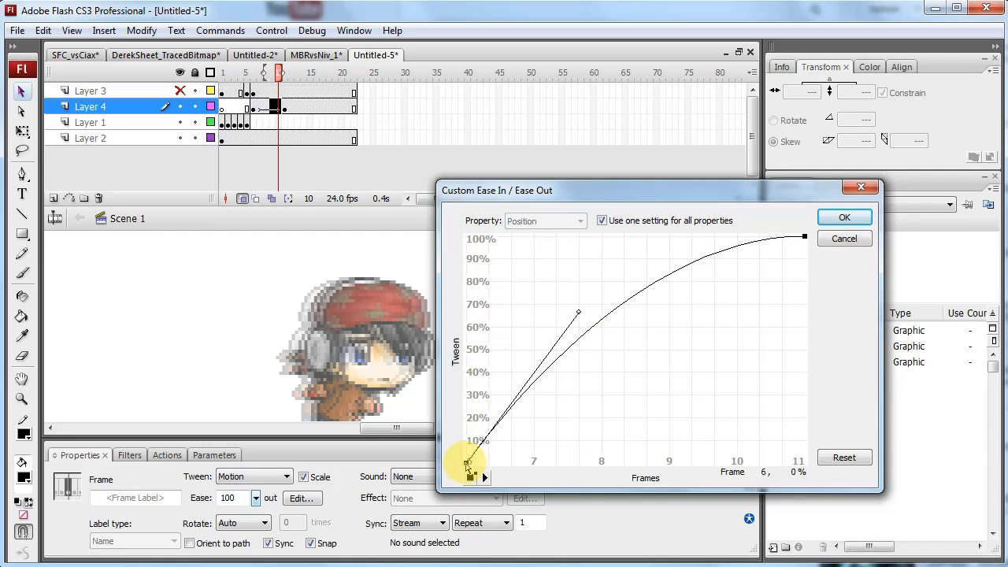
pyautogui.moveTo(577, 311); pyautogui.dragTo(498, 231)
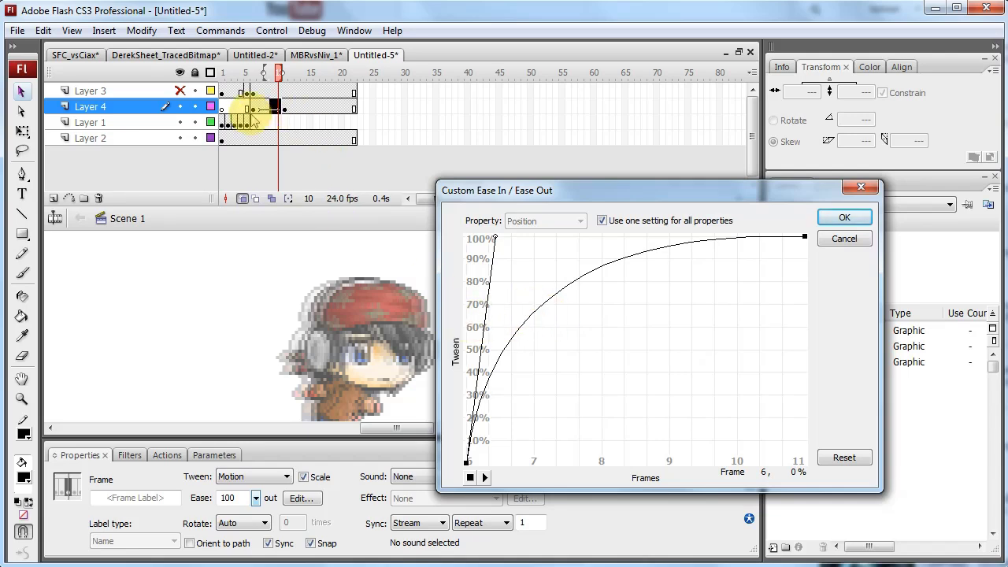
pyautogui.click(845, 221)
# Step: Play the animation from frame 1 and inspect the steeper ease at frame 7 of Layer 4
pyautogui.click(253, 74)
pyautogui.moveTo(253, 74); pyautogui.dragTo(212, 73)
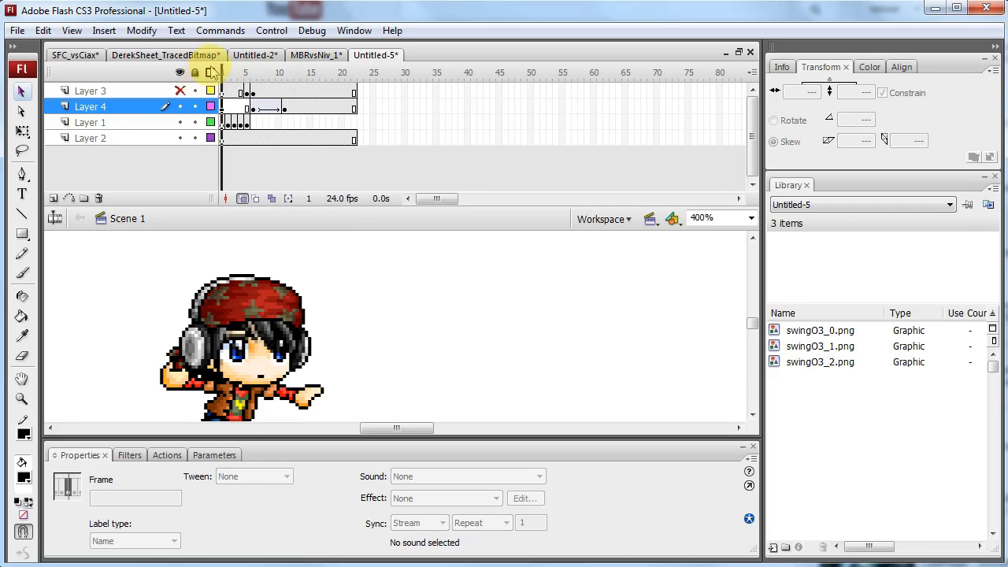
pyautogui.press('Return')
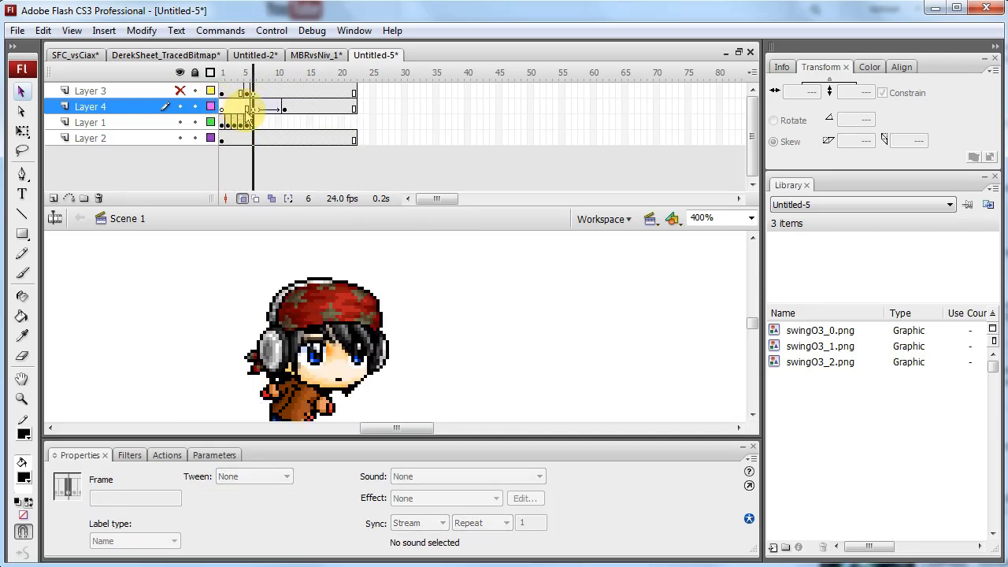
pyautogui.click(259, 107)
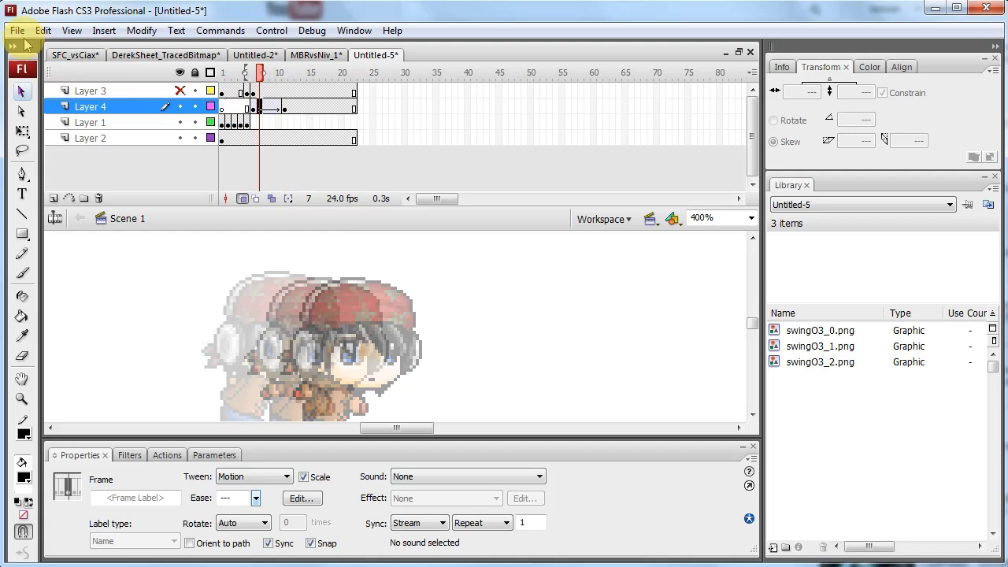
# Step: Open the recently used file MBRvsBSX
pyautogui.click(16, 30)
pyautogui.moveTo(140, 118)
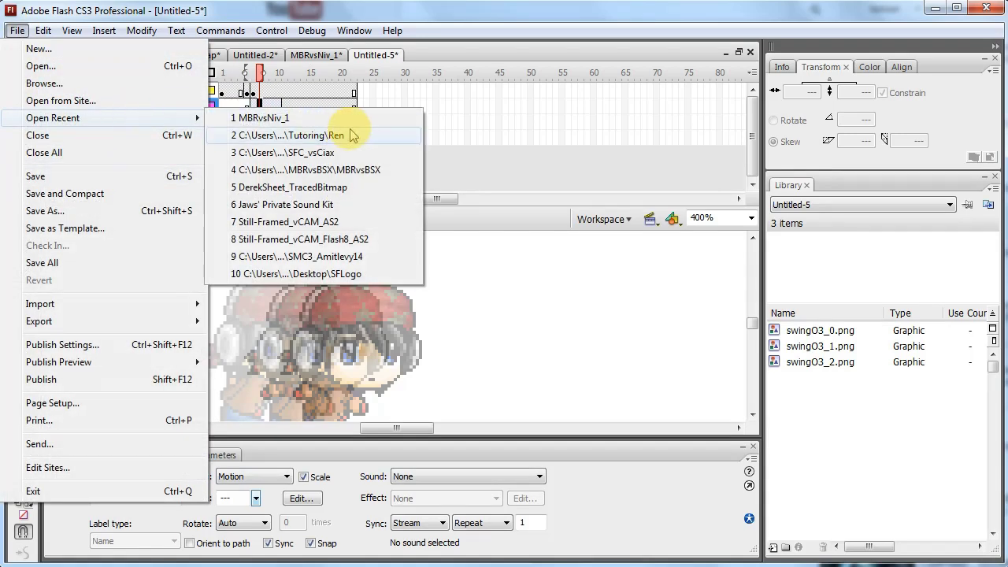
pyautogui.click(368, 170)
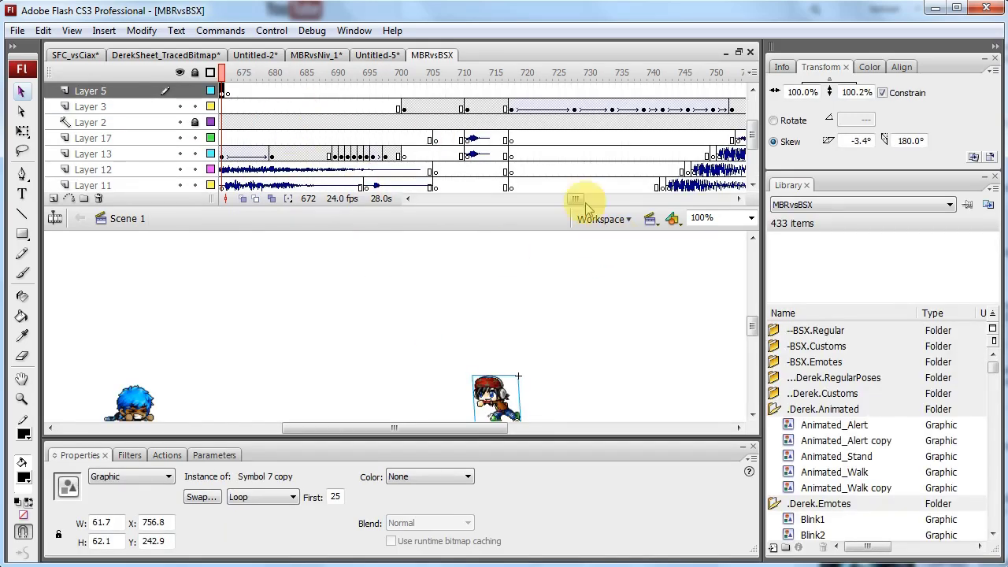
# Step: Browse the MBRvsBSX timeline back to the fight sequence and scrub through the action between frames 259 and 276
pyautogui.click(540, 198)
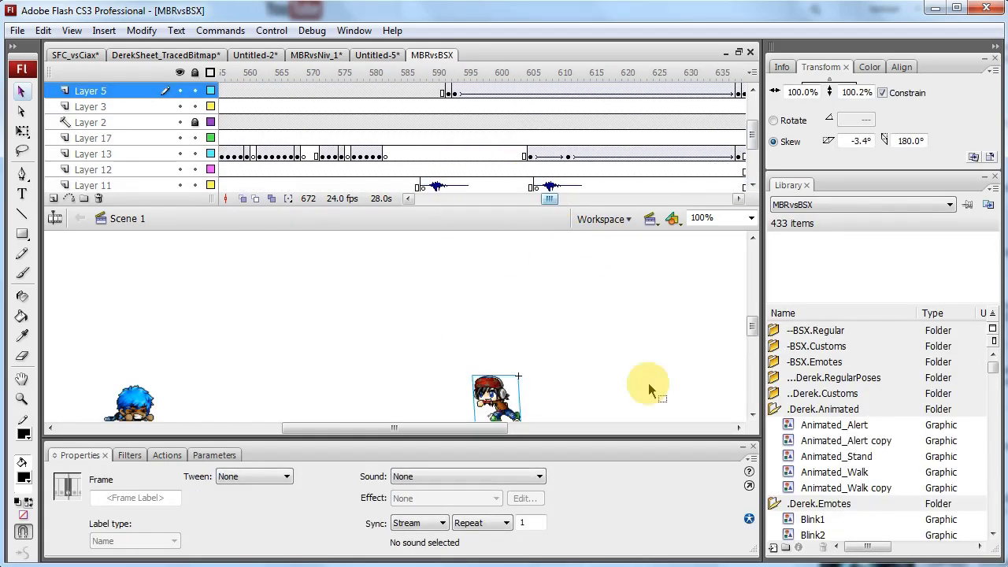
pyautogui.moveTo(753, 331); pyautogui.dragTo(754, 337)
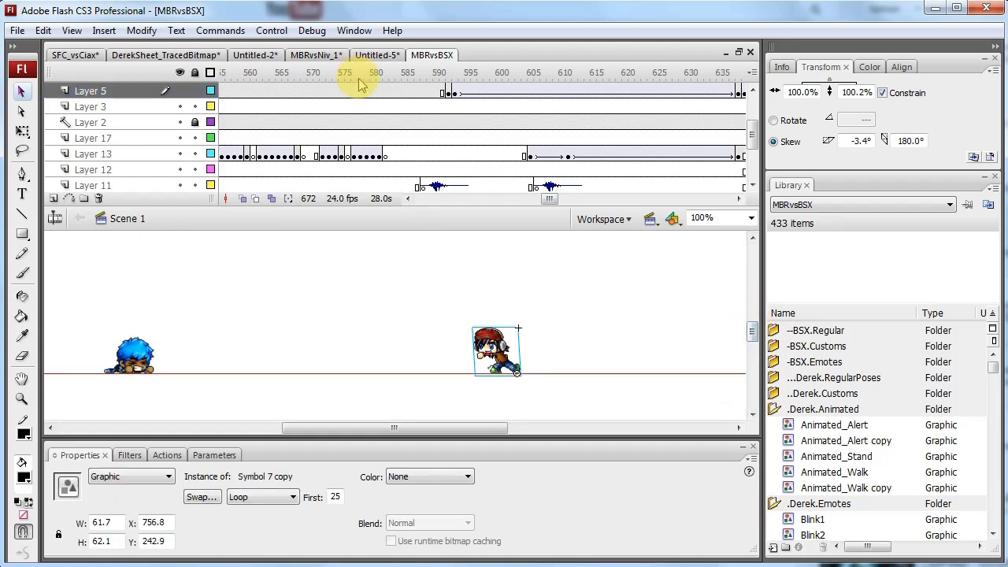
pyautogui.click(260, 73)
pyautogui.press(',')
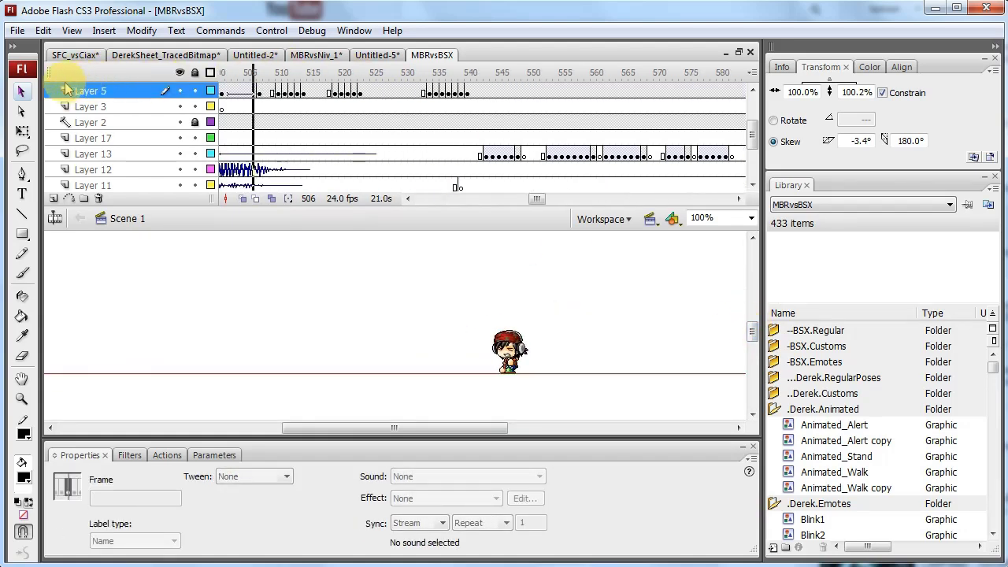
pyautogui.press(',')
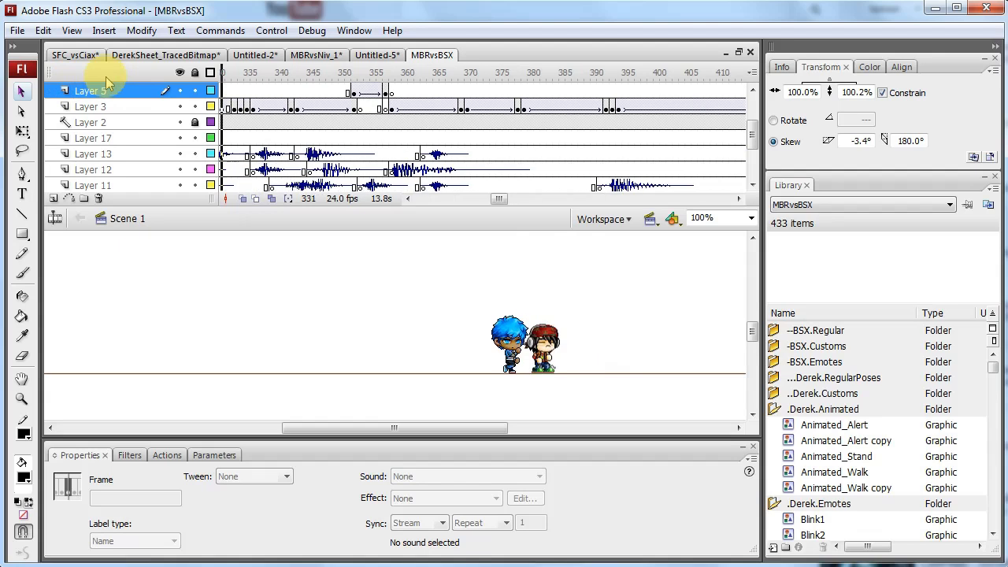
pyautogui.moveTo(415, 135); pyautogui.dragTo(402, 124)
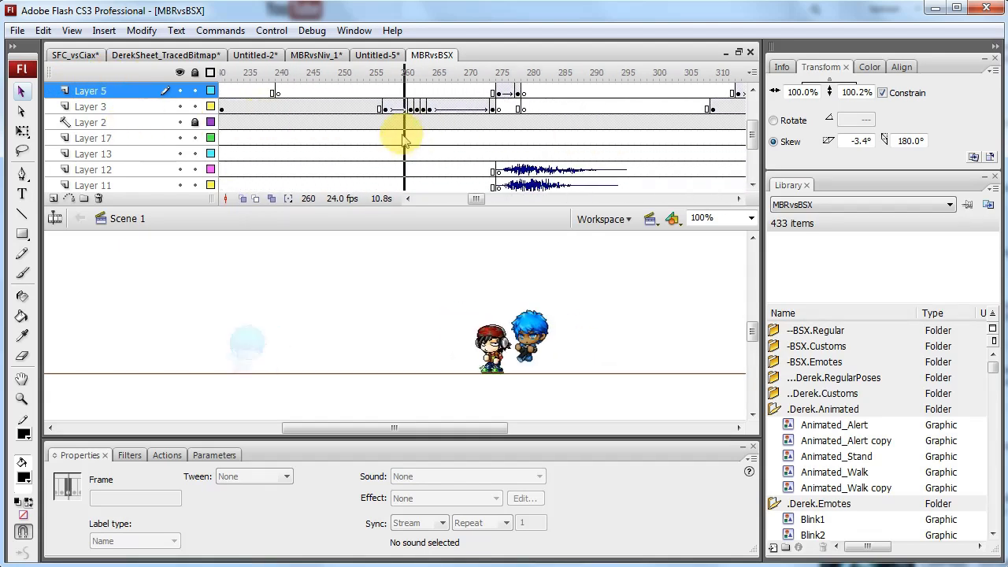
pyautogui.click(752, 331)
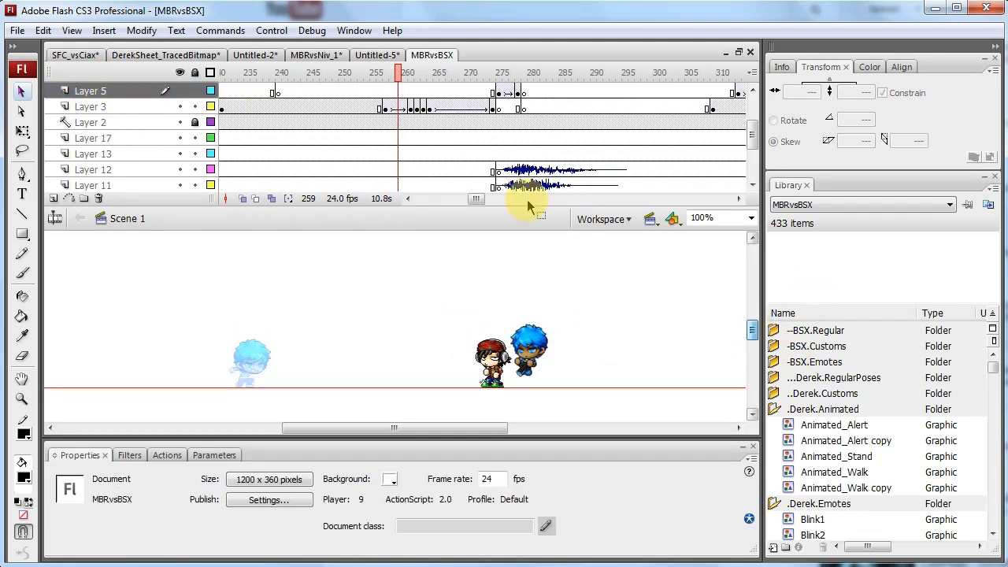
pyautogui.click(306, 107)
pyautogui.moveTo(339, 119); pyautogui.dragTo(536, 180)
pyautogui.click(522, 384)
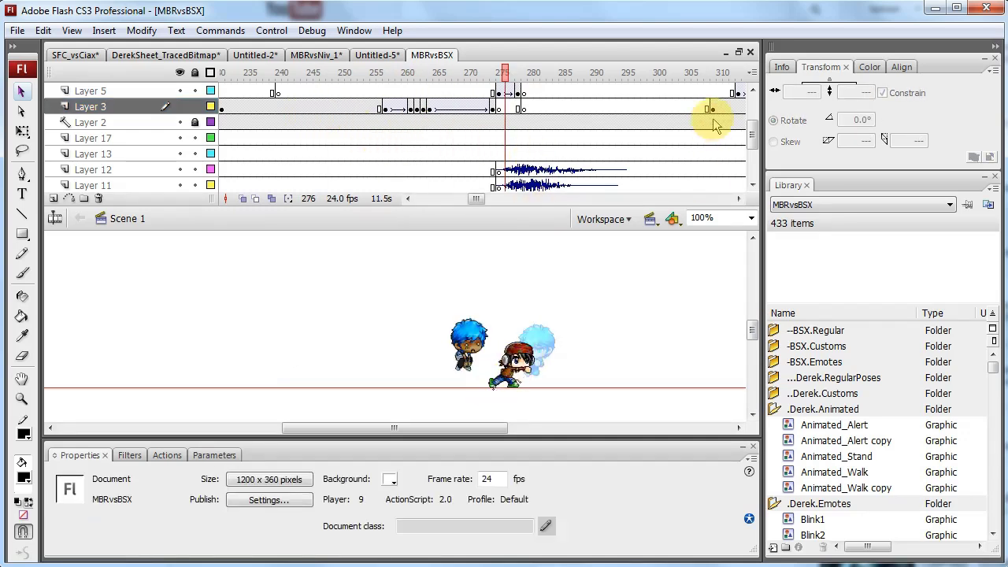
# Step: Examine the custom ease curve of Layer 4's short motion tween at frame 277
pyautogui.moveTo(752, 136); pyautogui.dragTo(757, 102)
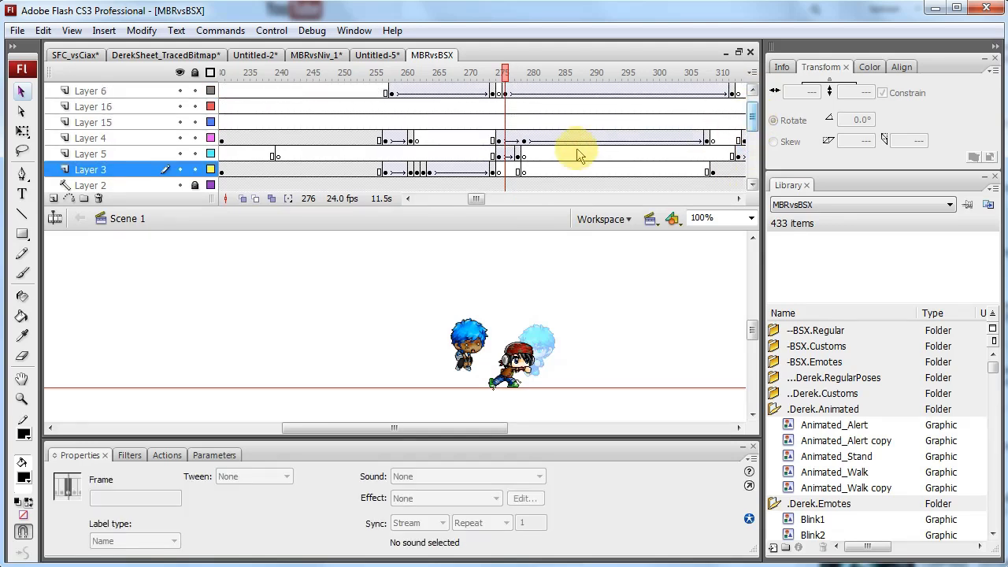
pyautogui.click(497, 140)
pyautogui.click(512, 144)
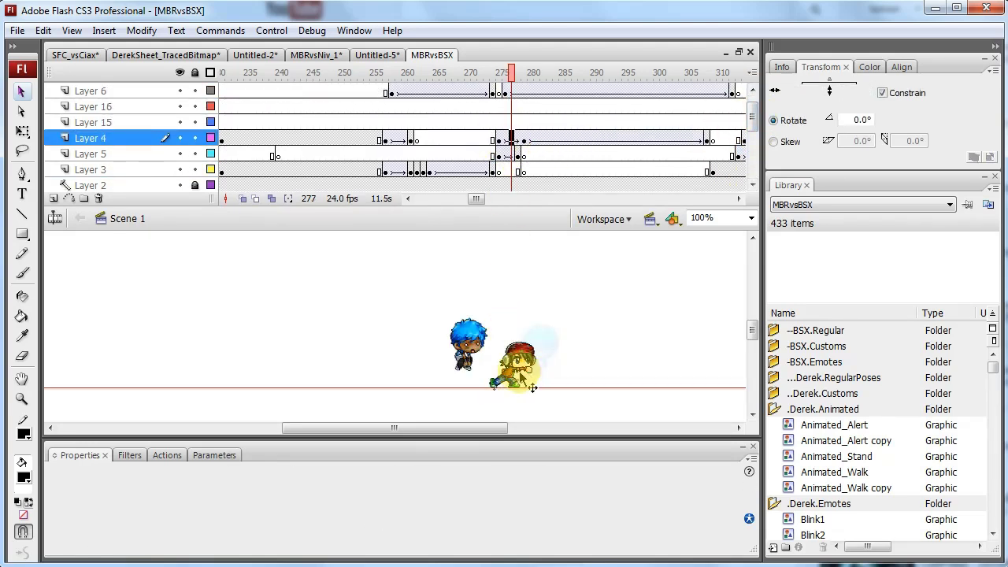
pyautogui.hotkey('ctrl', 'shift', 'a')
pyautogui.click(511, 139)
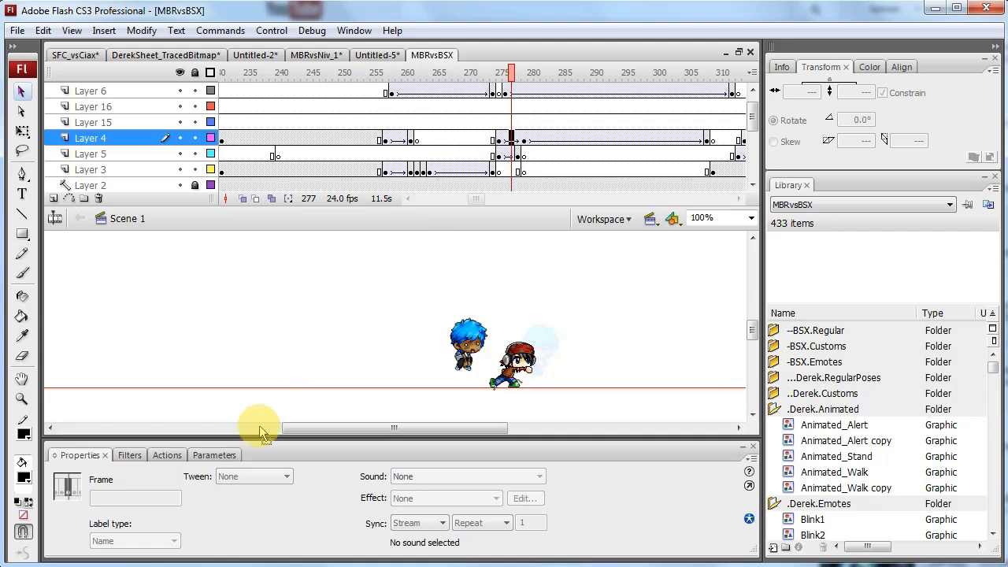
pyautogui.click(252, 476)
pyautogui.click(214, 504)
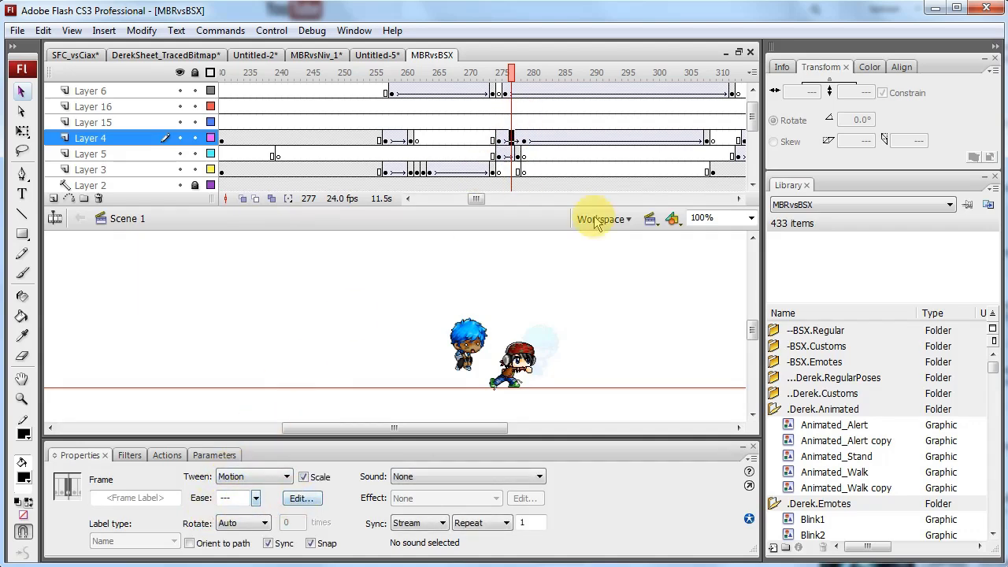
pyautogui.click(302, 499)
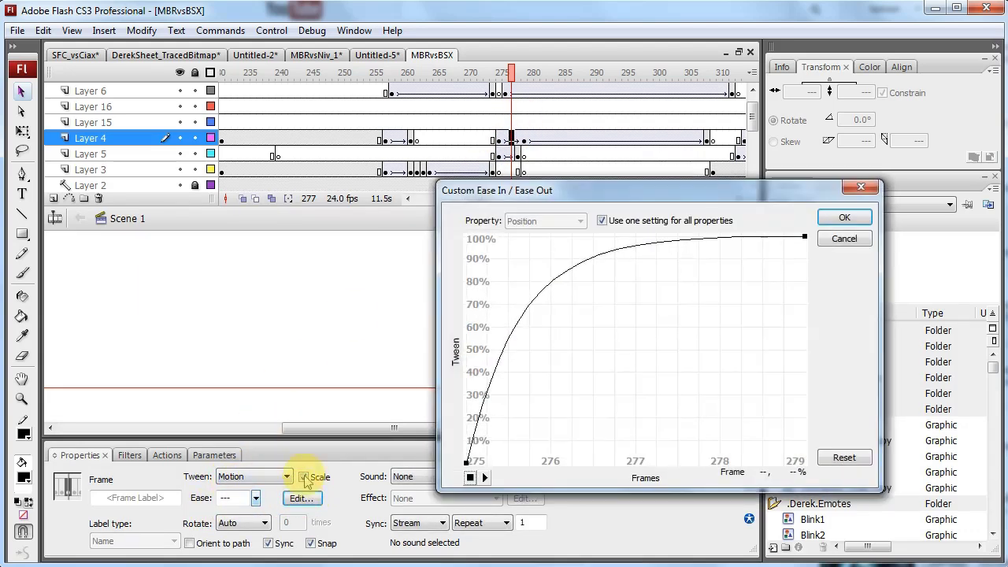
pyautogui.moveTo(753, 186); pyautogui.dragTo(872, 89)
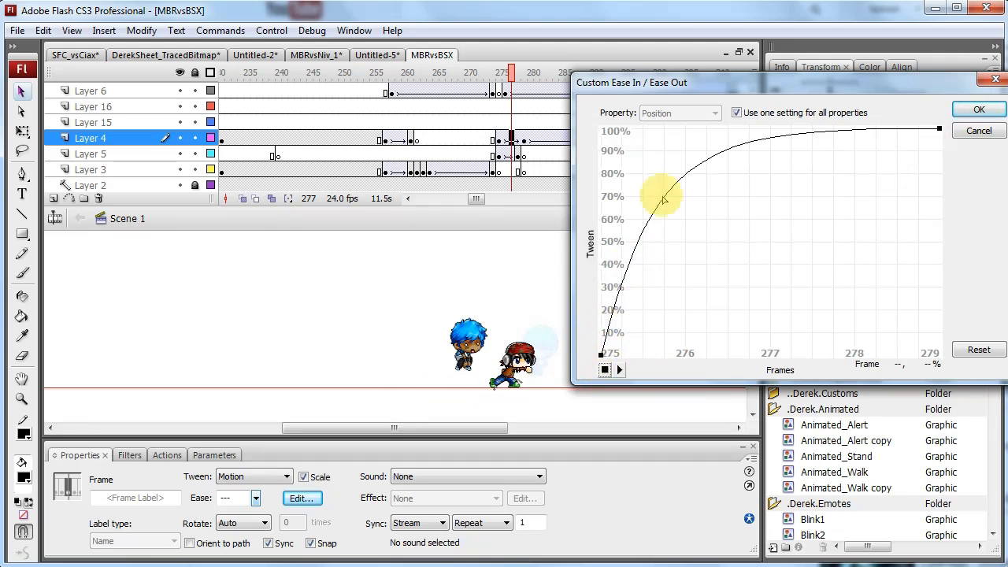
pyautogui.click(975, 115)
# Step: Scrub through the end of Layer 4's short tween and the long follow-up tween to frame 300 to compare their motion
pyautogui.moveTo(493, 122); pyautogui.dragTo(524, 122)
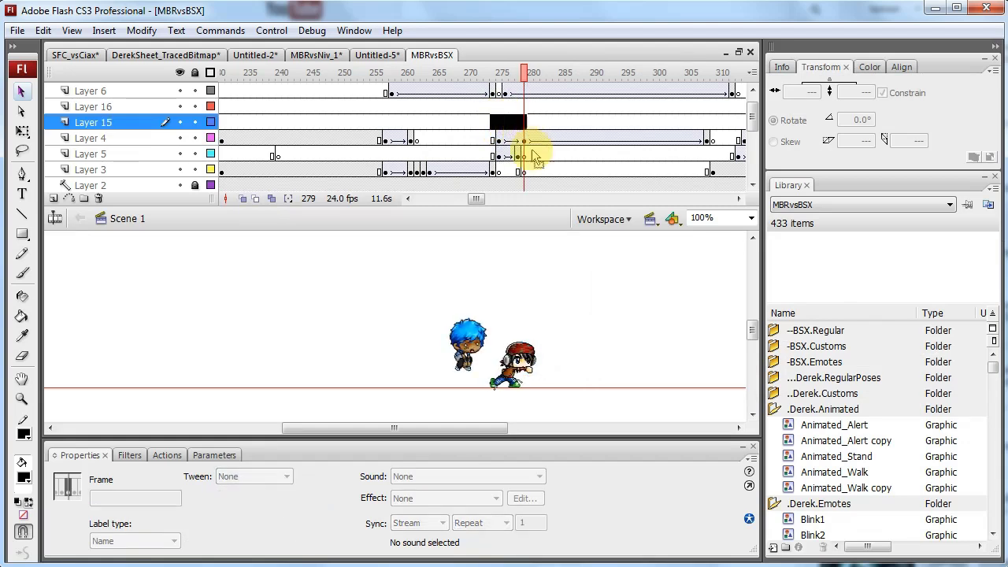
pyautogui.click(542, 138)
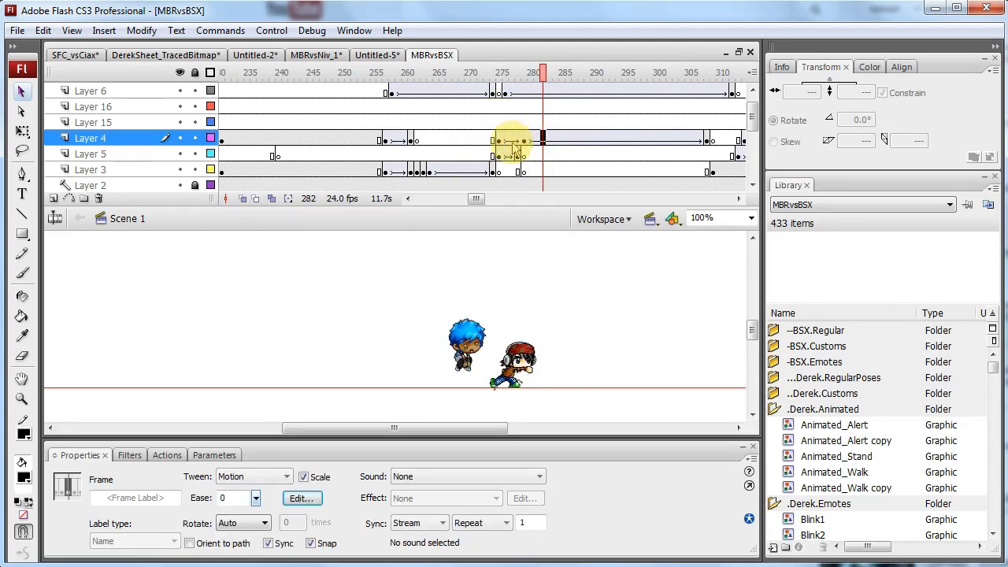
pyautogui.click(519, 140)
pyautogui.moveTo(539, 139); pyautogui.dragTo(654, 140)
pyautogui.click(656, 139)
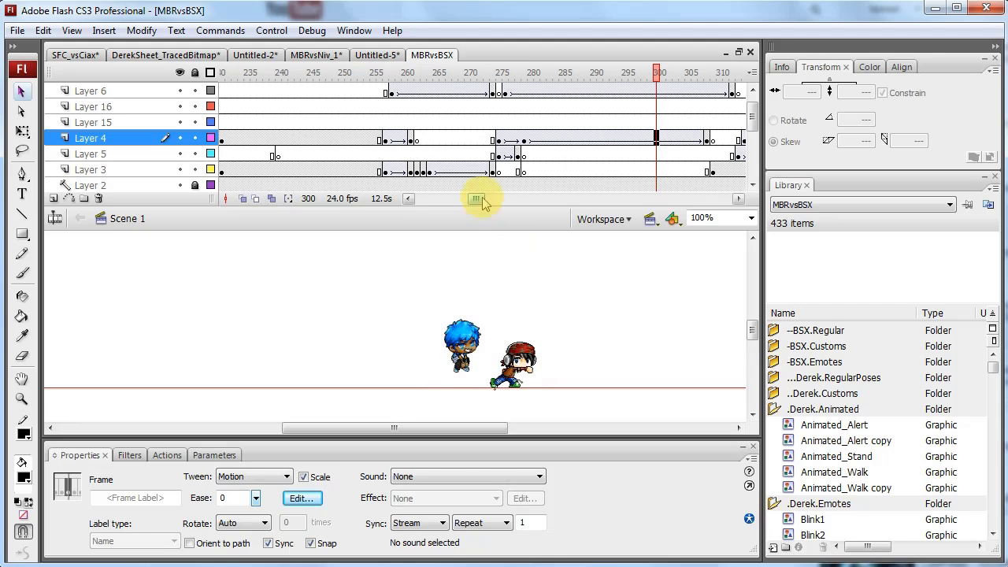
# Step: Preview Layer 4's kick animation from frame 319 and go to the kick pose at frame 322
pyautogui.moveTo(483, 203); pyautogui.dragTo(490, 203)
pyautogui.click(442, 138)
pyautogui.click(468, 140)
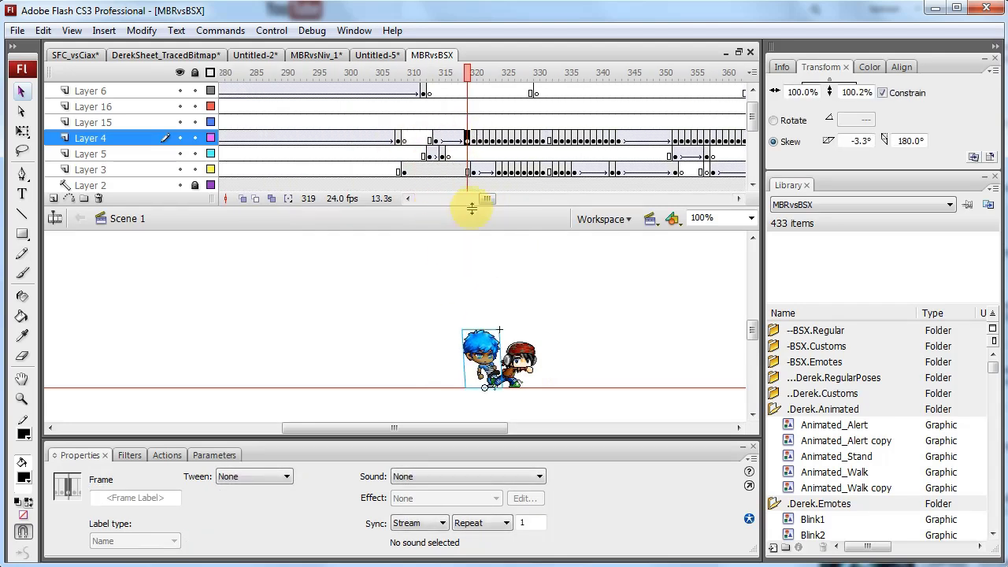
pyautogui.moveTo(490, 204); pyautogui.dragTo(493, 205)
pyautogui.press('Return')
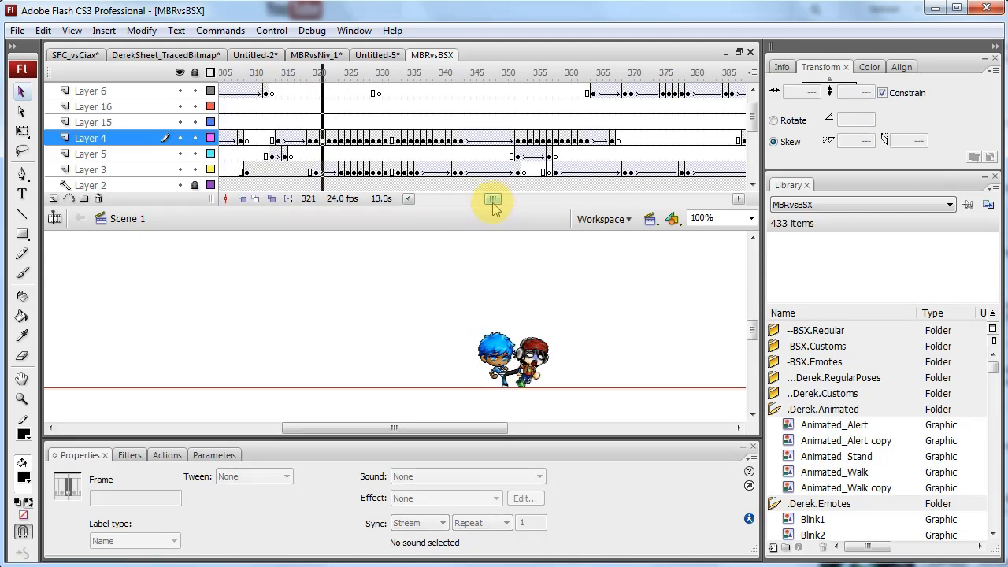
pyautogui.click(328, 139)
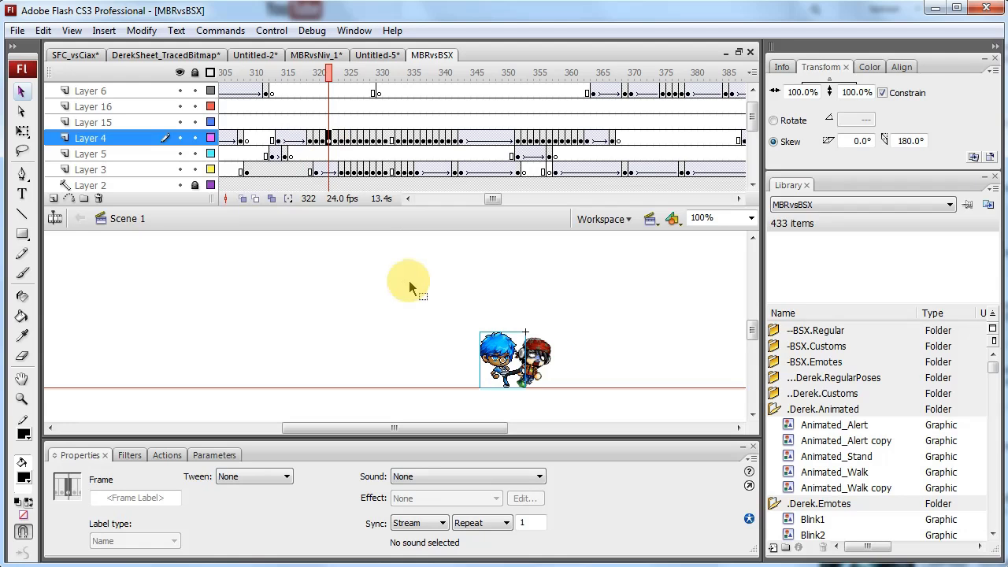
# Step: Enlarge the stage to 400%, enable onion skinning, and step through the kick from frame 322 to frame 329
pyautogui.hotkey('ctrl', '4')
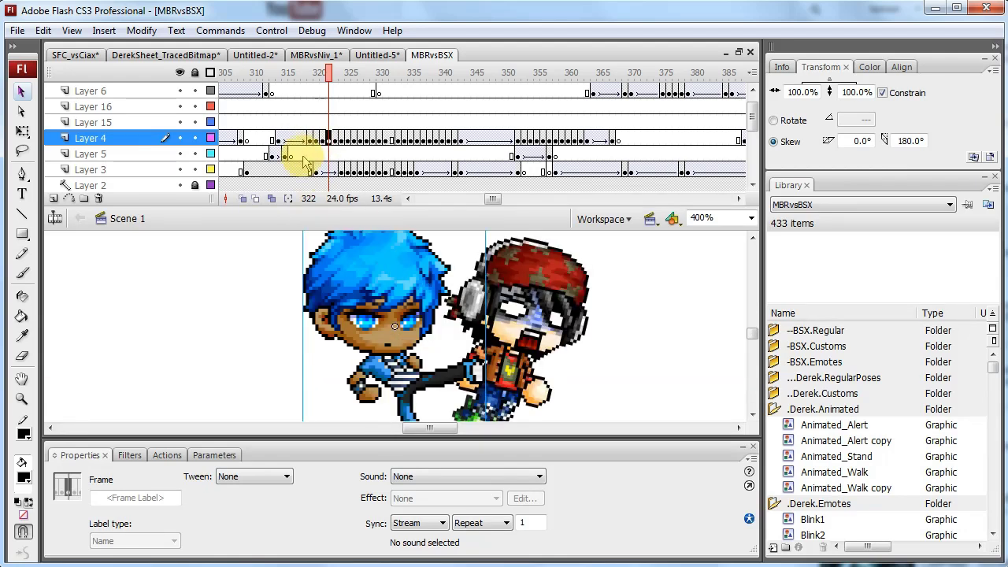
pyautogui.click(242, 199)
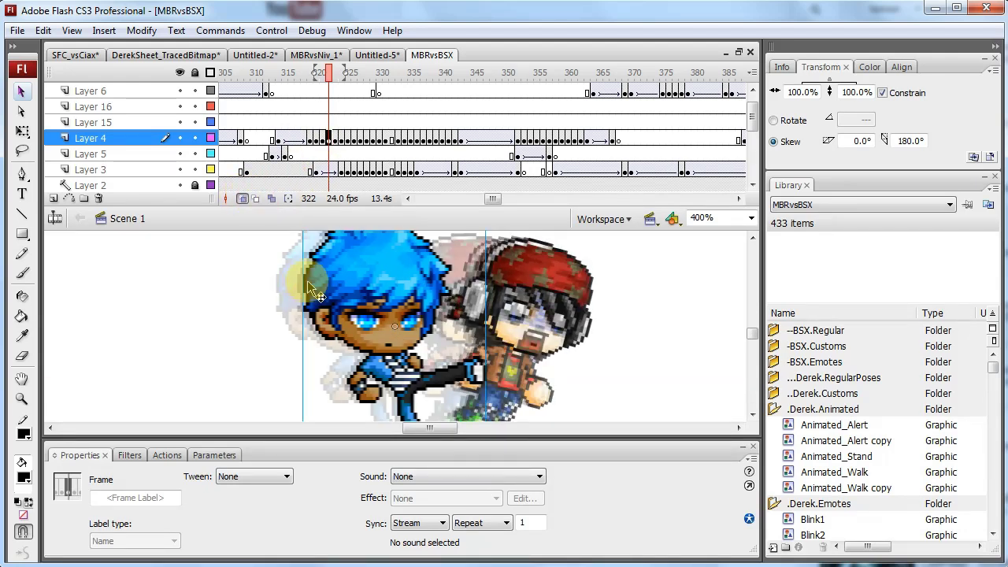
pyautogui.press('.')
pyautogui.press('.')
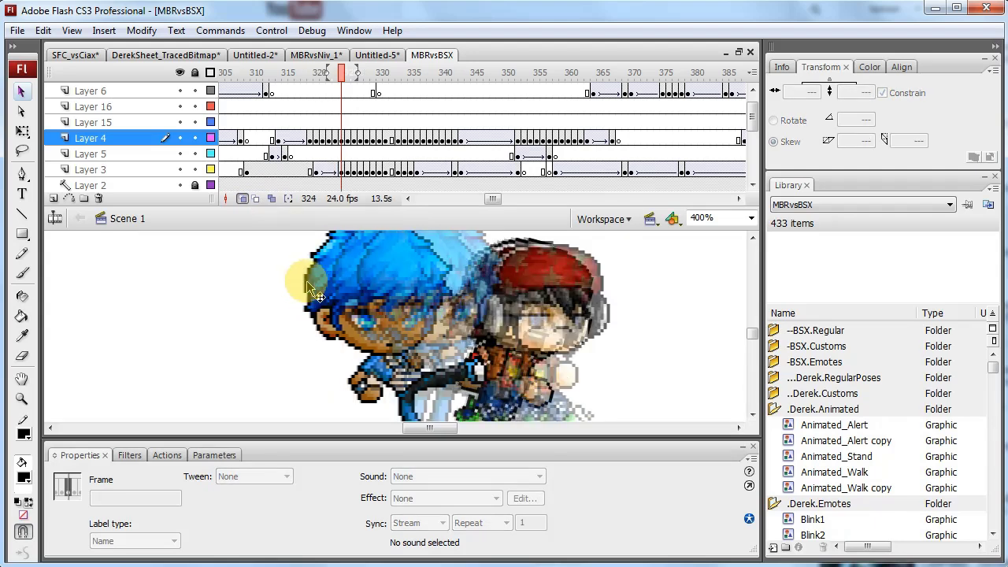
pyautogui.press('.')
pyautogui.press('.')
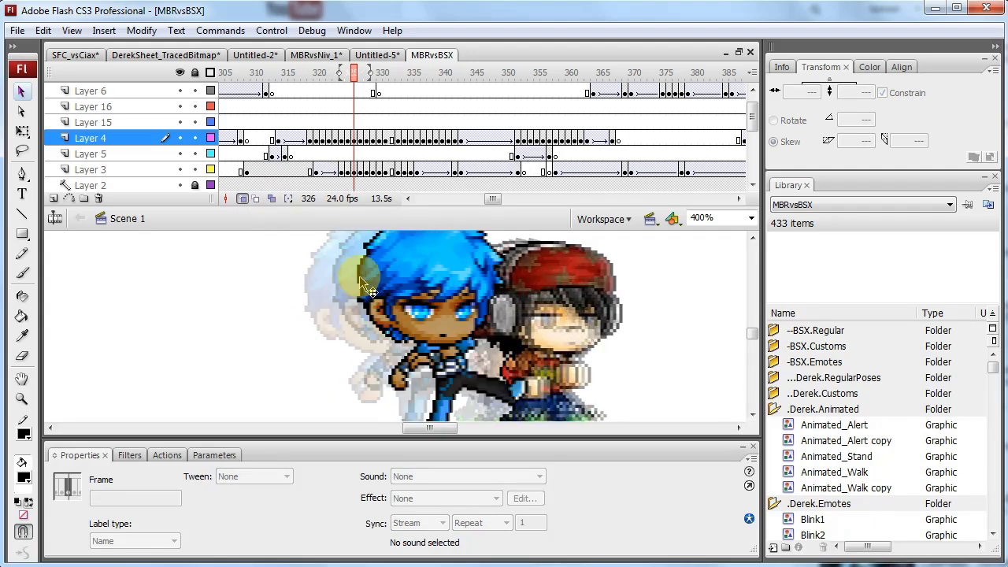
pyautogui.press('.')
pyautogui.press('.')
pyautogui.press('.')
pyautogui.press('.')
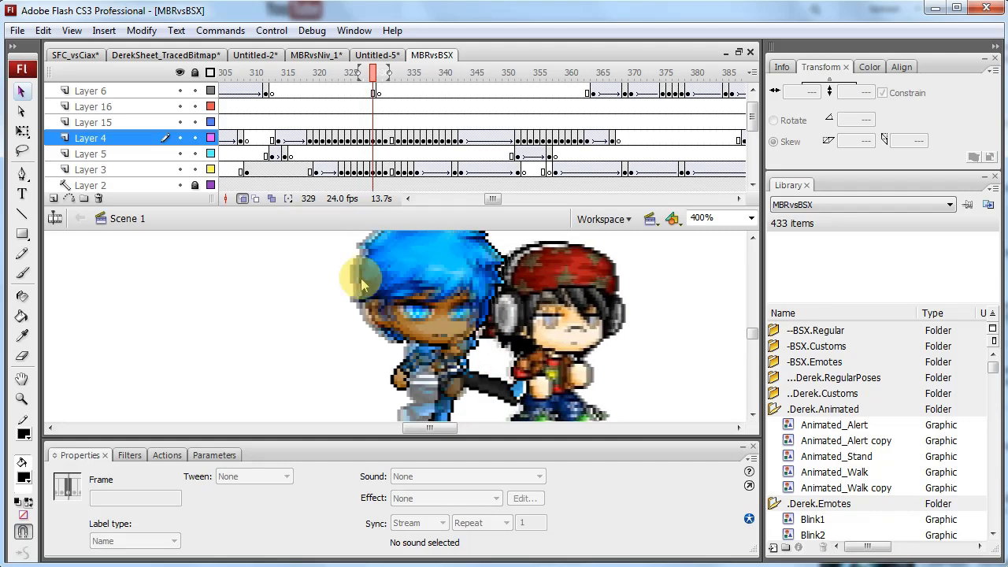
# Step: Shorten the onion skin range to end at the current frame and step through the second kick's start to frame 333
pyautogui.moveTo(399, 73); pyautogui.dragTo(378, 74)
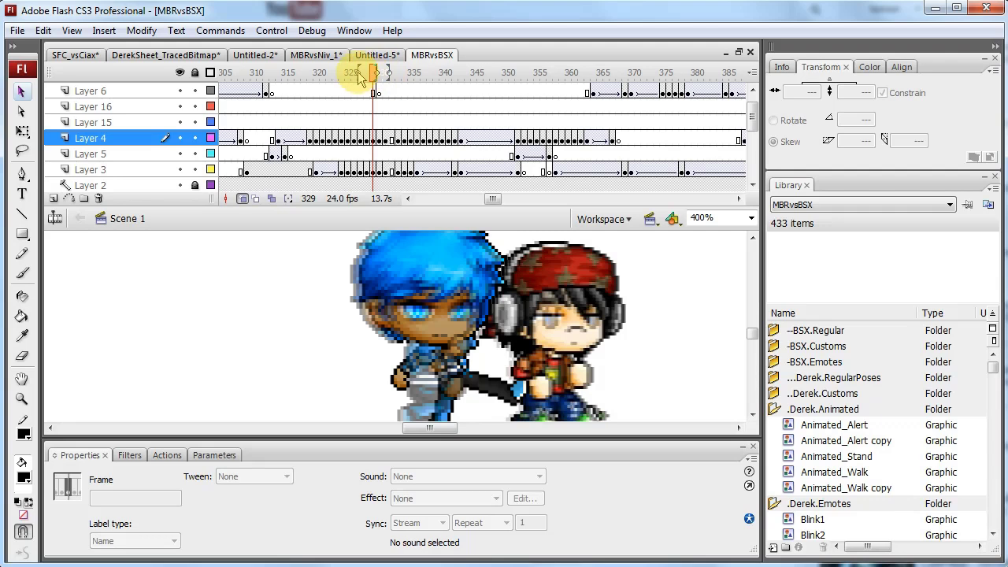
pyautogui.press('.')
pyautogui.press('.')
pyautogui.press('.')
pyautogui.press(',')
pyautogui.press(',')
pyautogui.press('.')
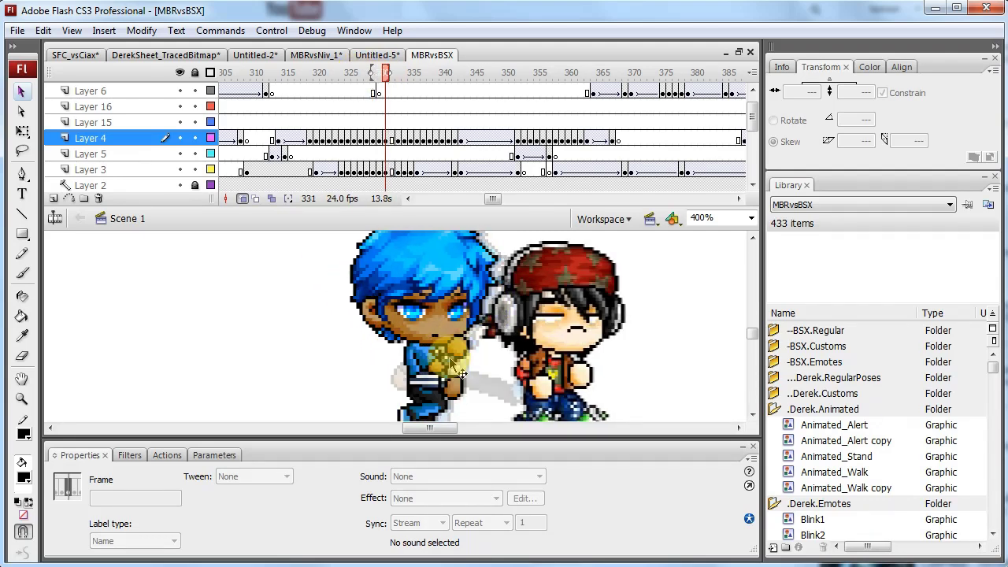
pyautogui.press('.')
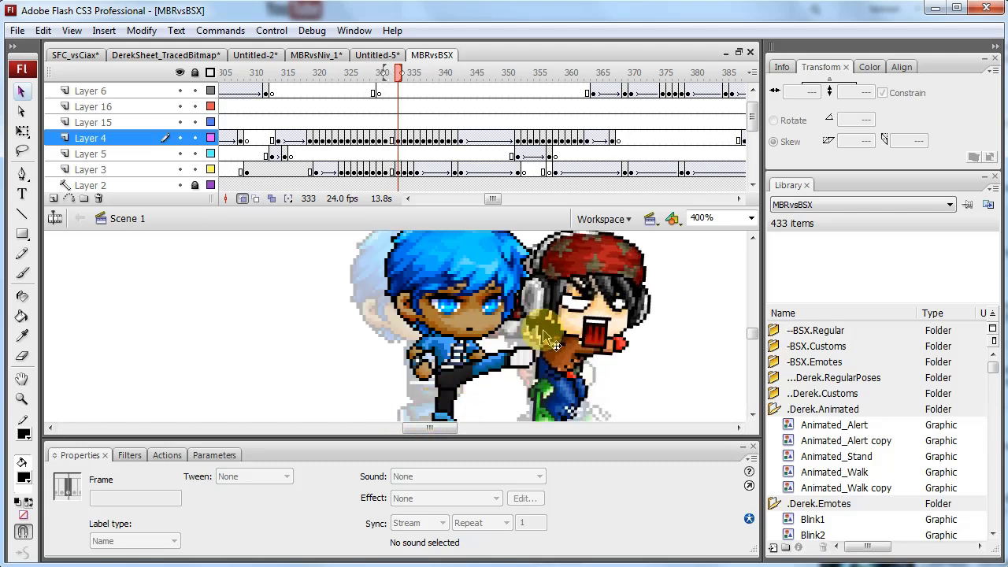
# Step: Step frame by frame through the rest of the kick combo from frame 333 to frame 350
pyautogui.press('.')
pyautogui.press('.')
pyautogui.press('.')
pyautogui.press('.')
pyautogui.press('.')
pyautogui.press('.')
pyautogui.press('.')
pyautogui.press('.')
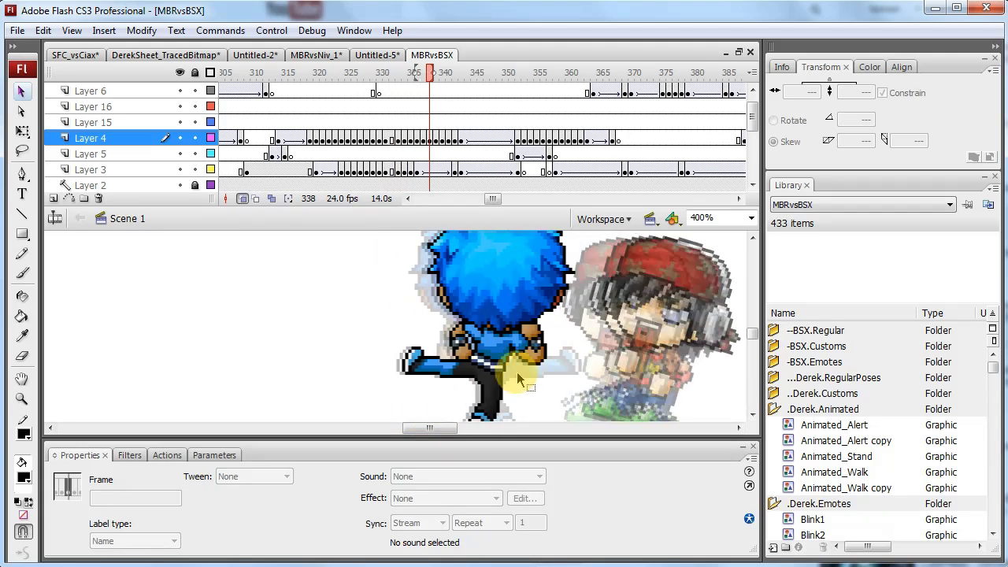
pyautogui.press('.')
pyautogui.press('.')
pyautogui.press('.')
pyautogui.press('.')
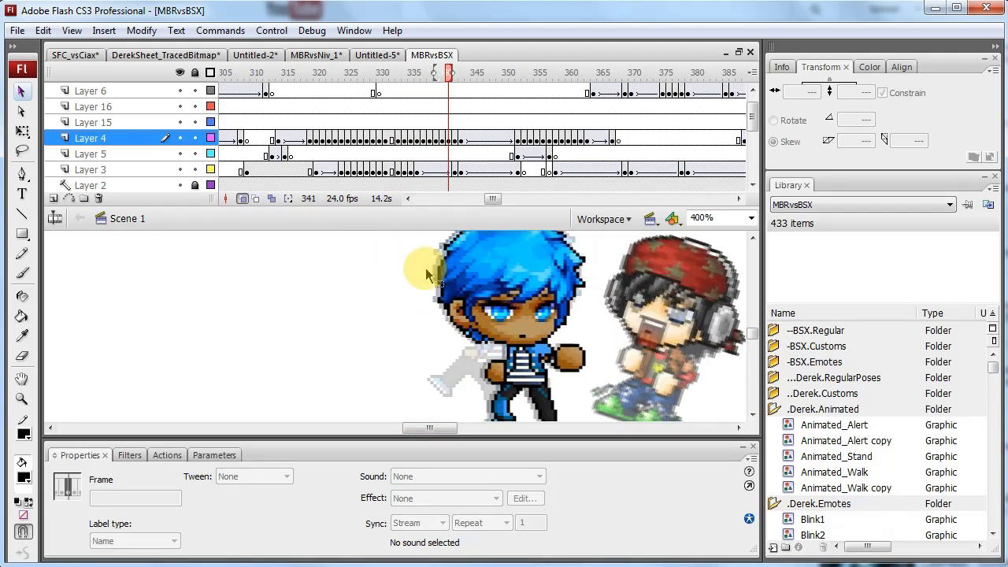
pyautogui.press('.')
pyautogui.press('.')
pyautogui.press('.')
pyautogui.press('.')
pyautogui.press('.')
pyautogui.press('.')
pyautogui.moveTo(430, 427); pyautogui.dragTo(456, 434)
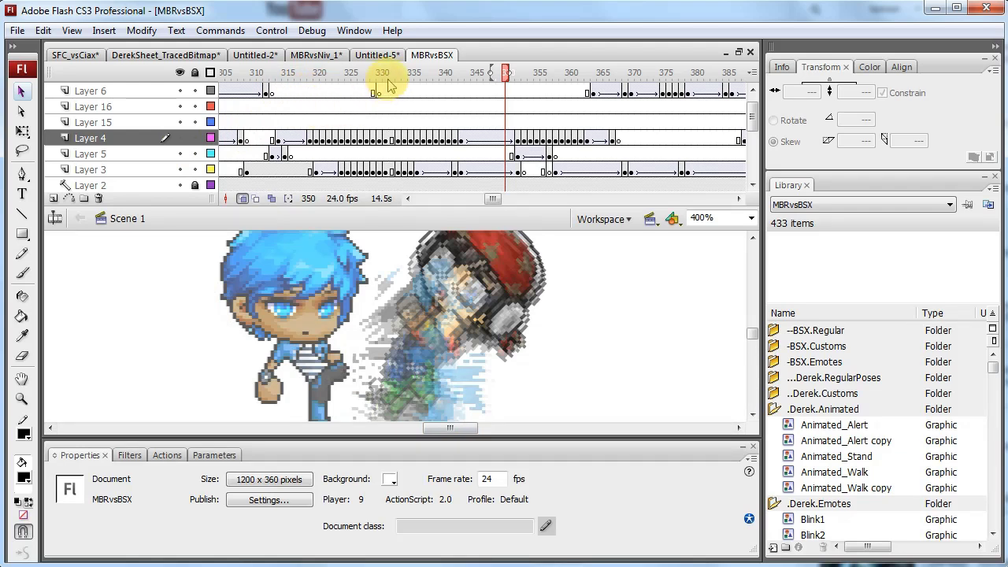
# Step: Switch to the SFC_vsCiax document, set the stage zoom to 200%, and bring the sprite toward the middle
pyautogui.click(76, 55)
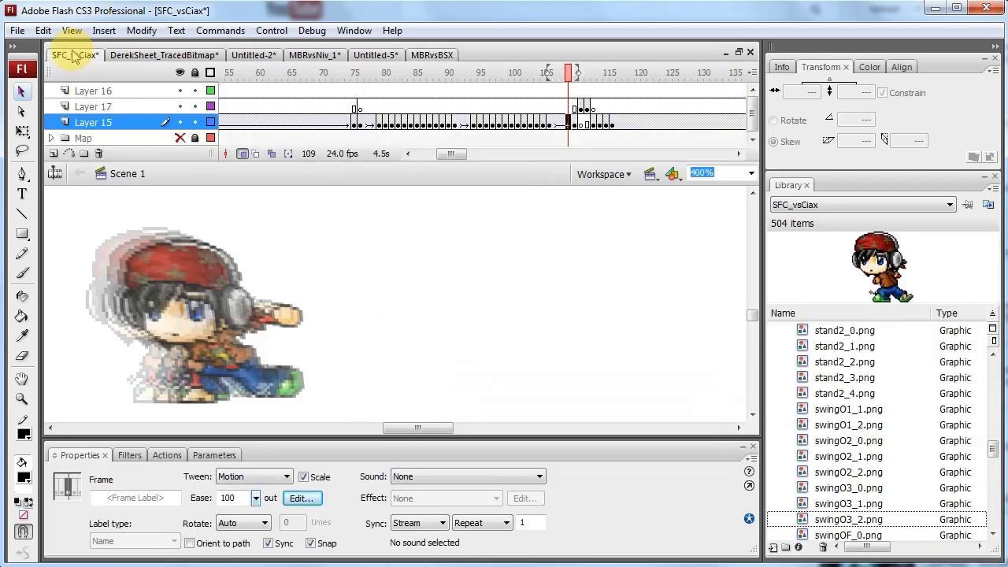
pyautogui.write('200')
pyautogui.press('Return')
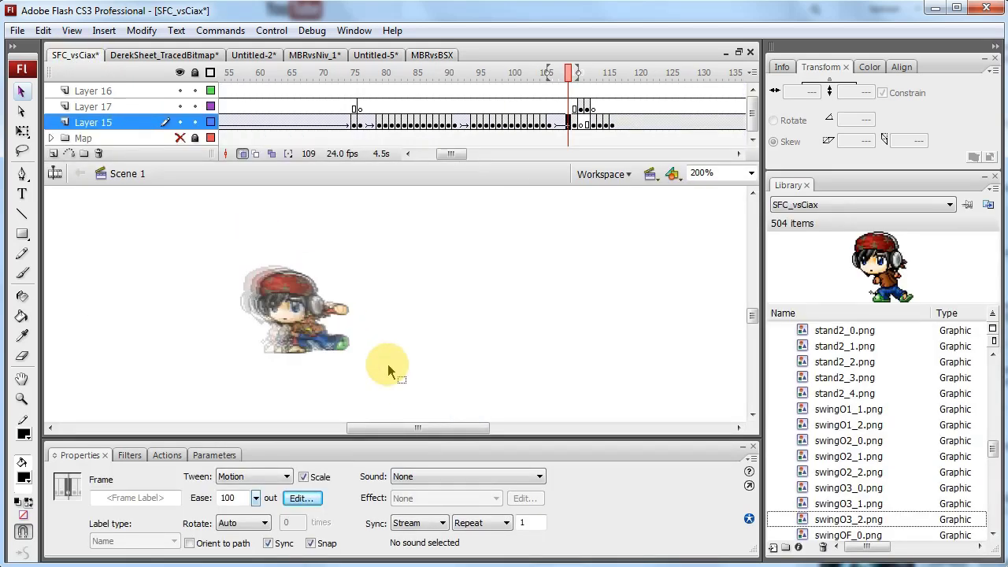
pyautogui.moveTo(421, 429); pyautogui.dragTo(399, 416)
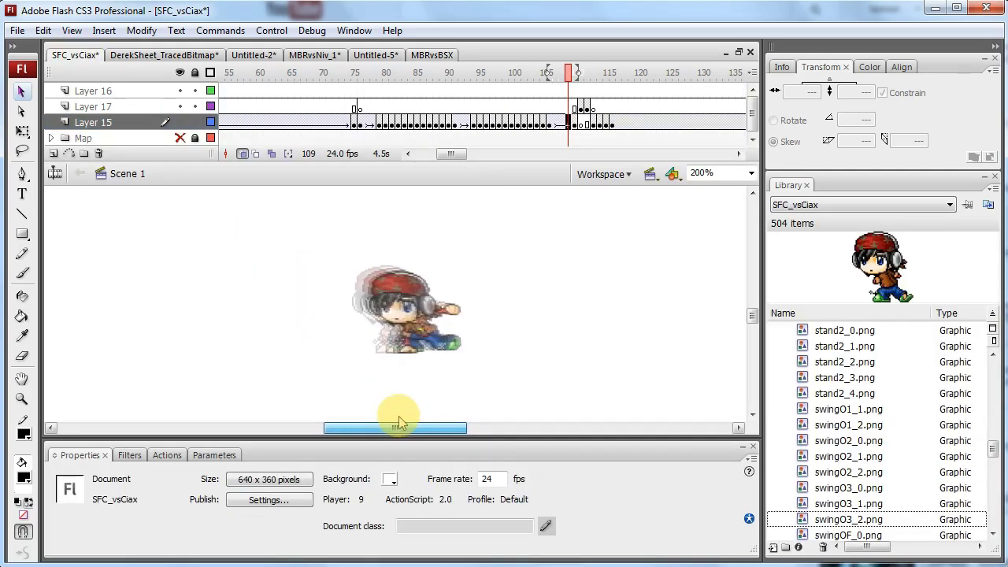